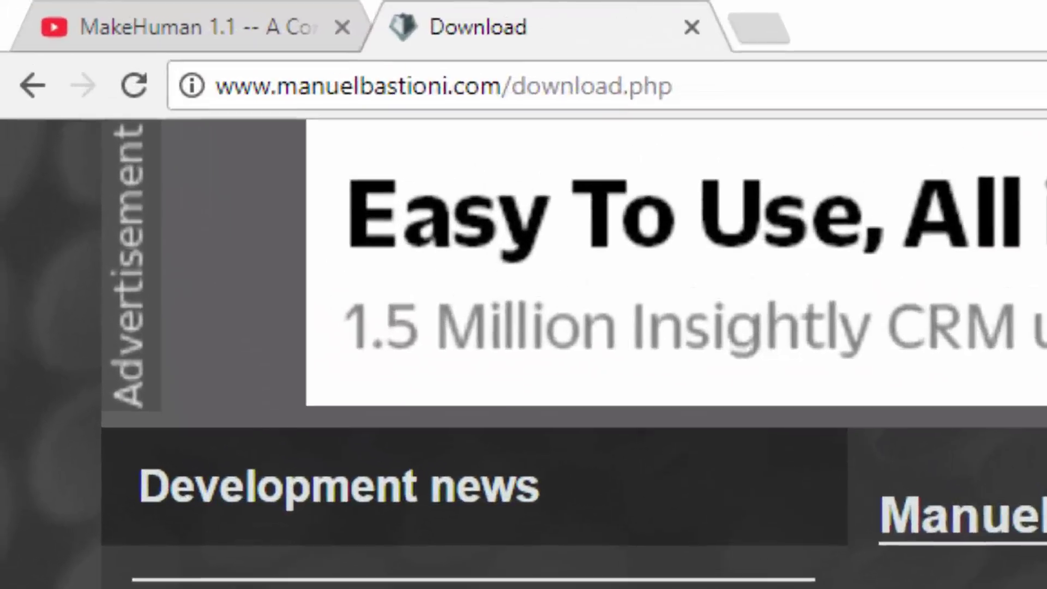
# Step: Download the ManuelBastioniLAB zip from manuelbastioni.com, then go back to the MakeHuman 1.1 YouTube tab
pyautogui.scroll(3, 817, 406)
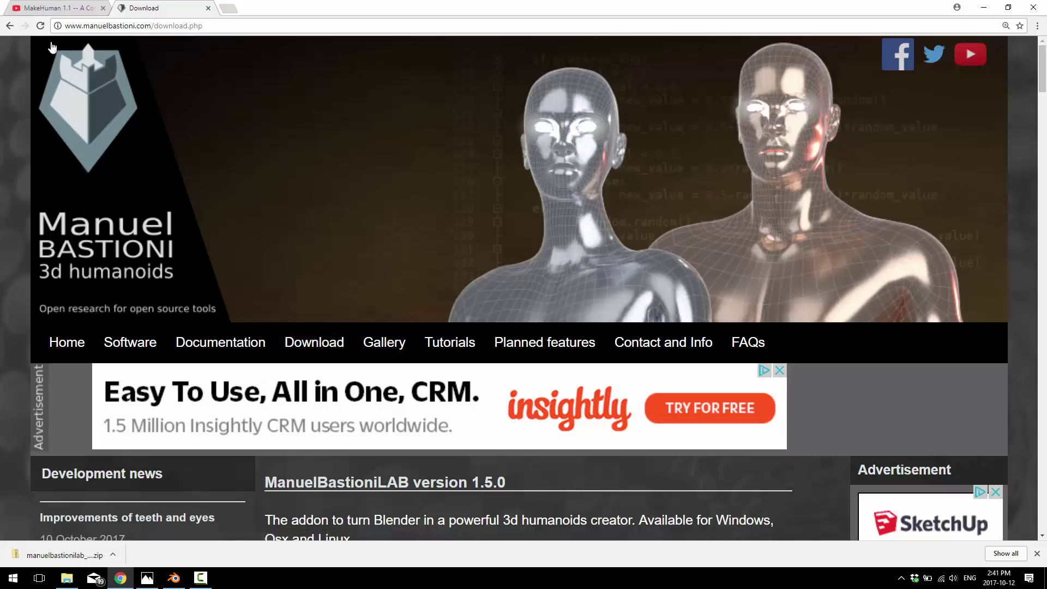
pyautogui.click(49, 8)
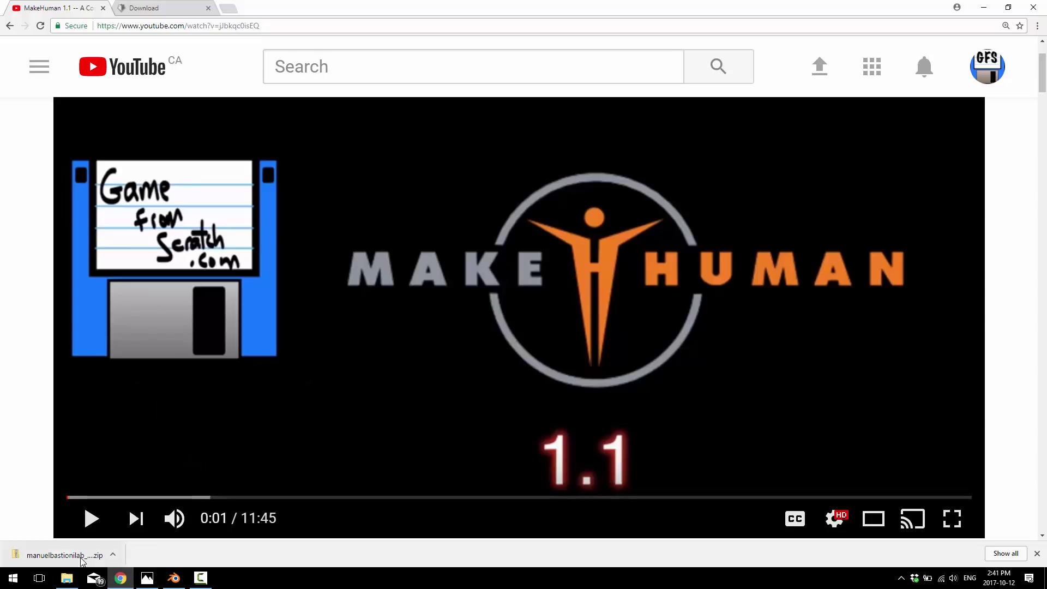
# Step: In Blender, open the Add-ons section of User Preferences, start Install from File, then close the window
pyautogui.click(172, 582)
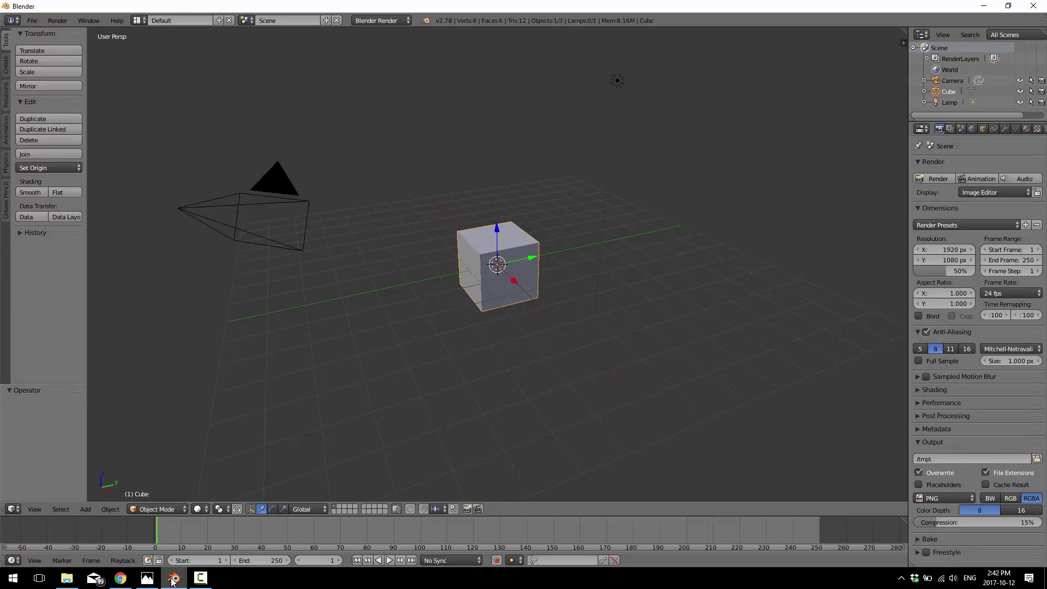
pyautogui.click(32, 21)
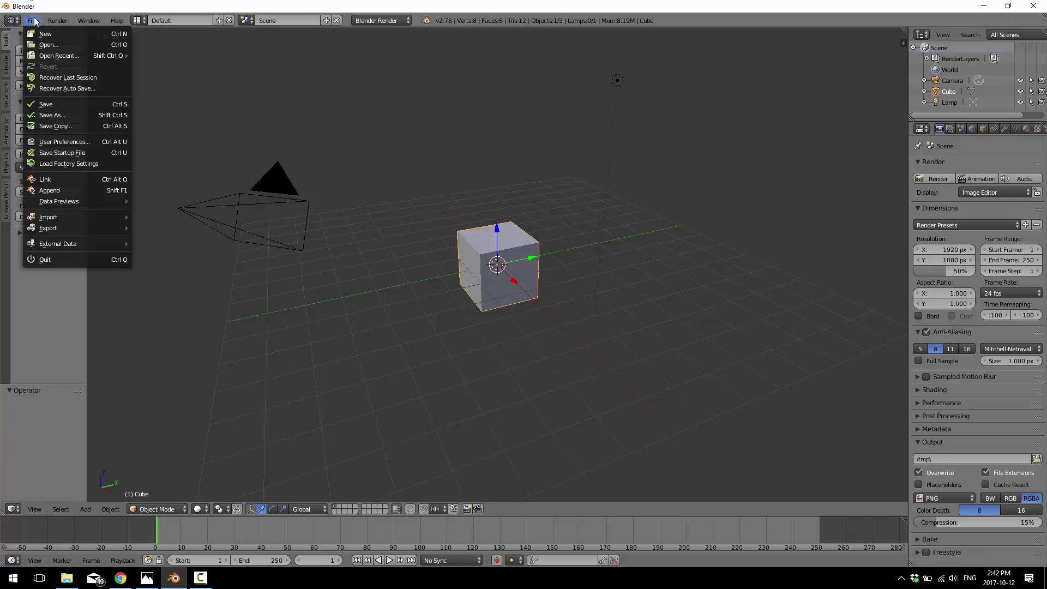
pyautogui.click(60, 142)
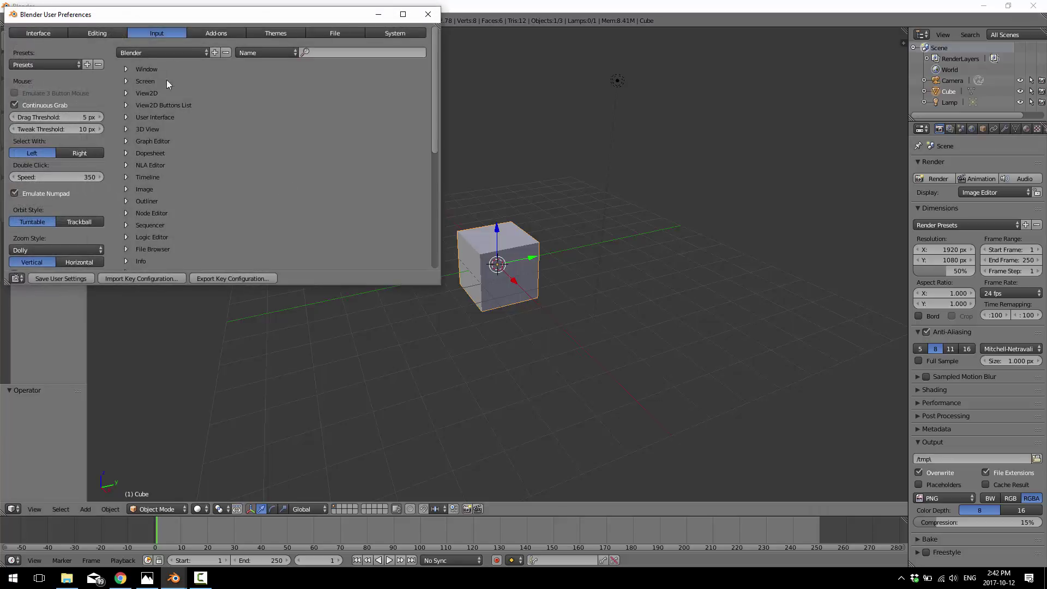
pyautogui.click(208, 35)
pyautogui.click(132, 276)
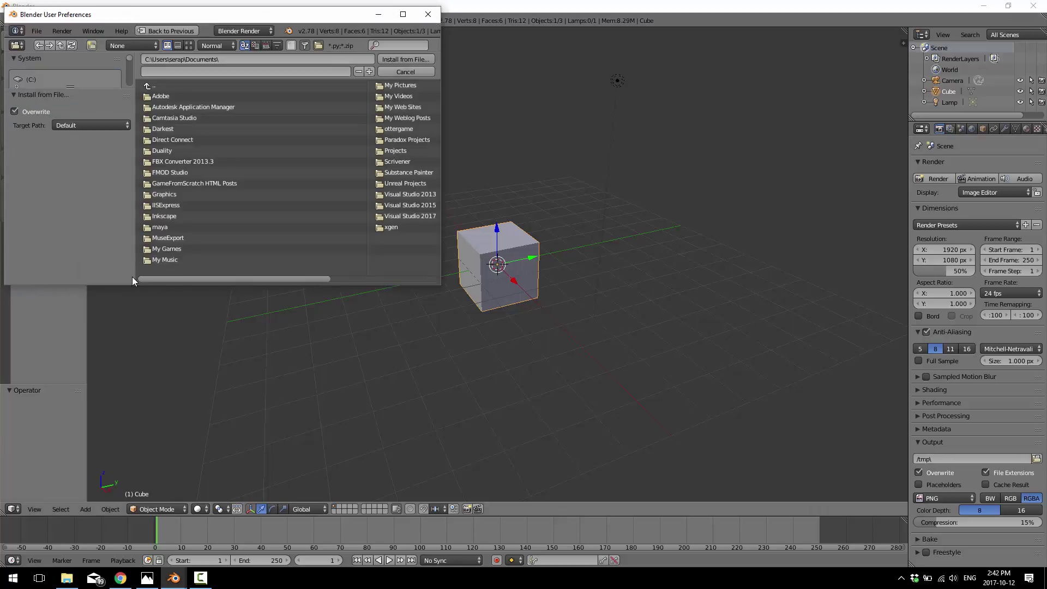
pyautogui.click(426, 13)
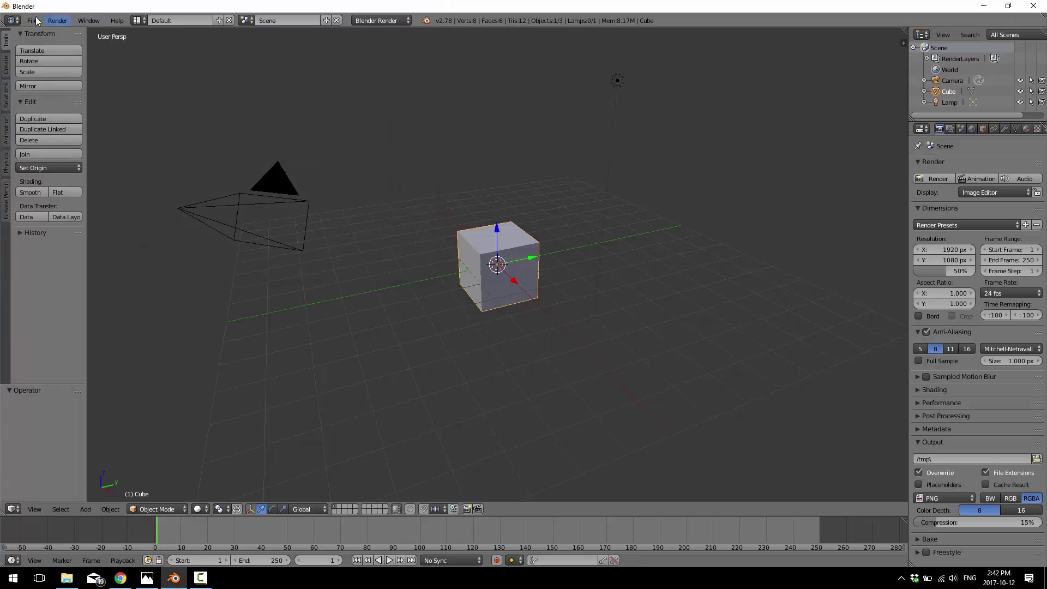
# Step: Search the add-ons for 'lab' and enable Characters: ManuelbastioniLAB
pyautogui.click(35, 20)
pyautogui.click(58, 136)
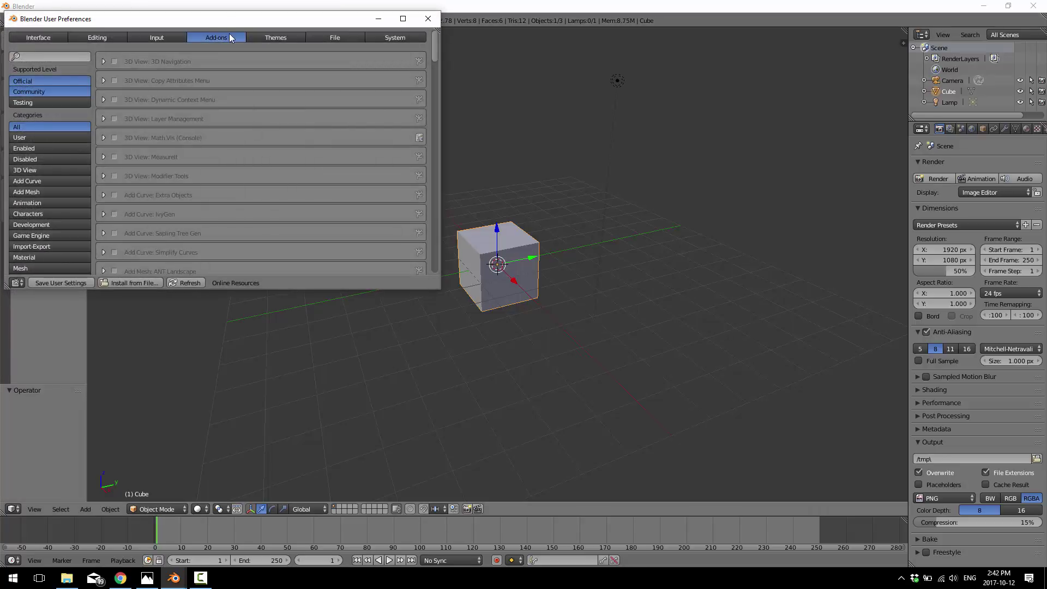
pyautogui.click(51, 54)
pyautogui.write('lab')
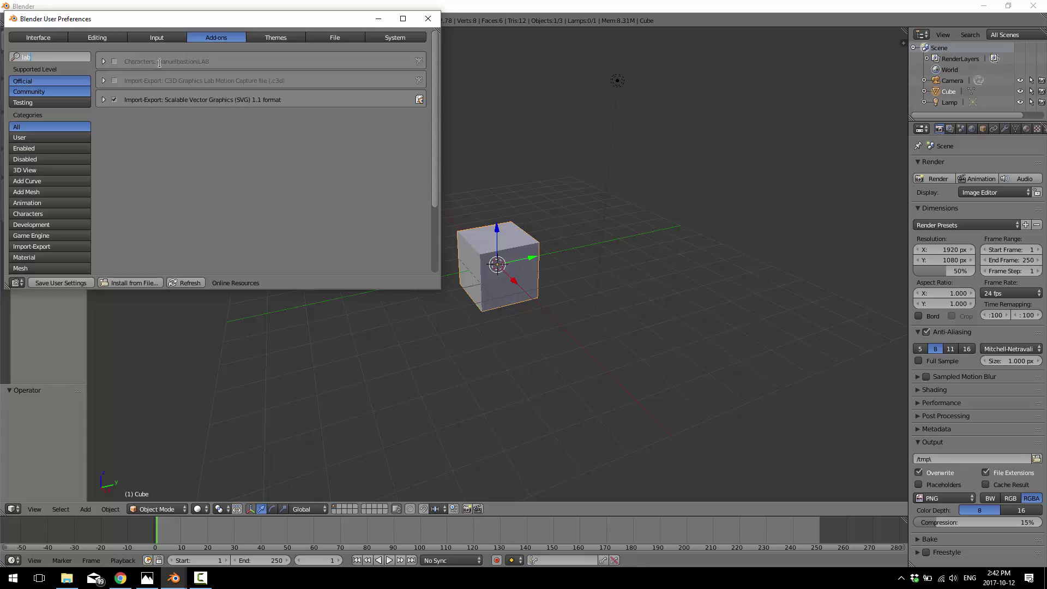
pyautogui.click(115, 61)
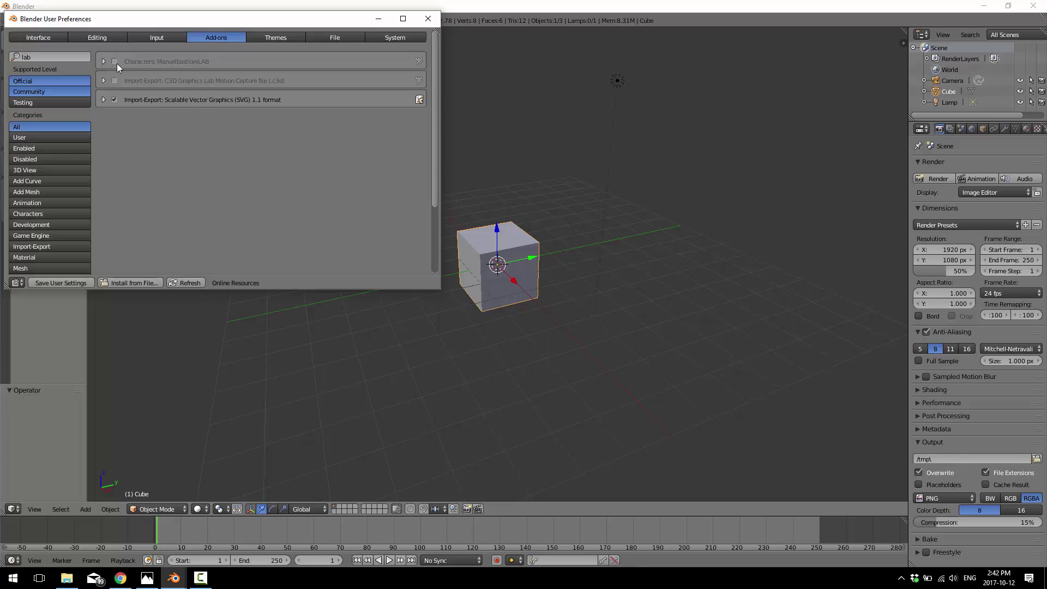
pyautogui.click(428, 19)
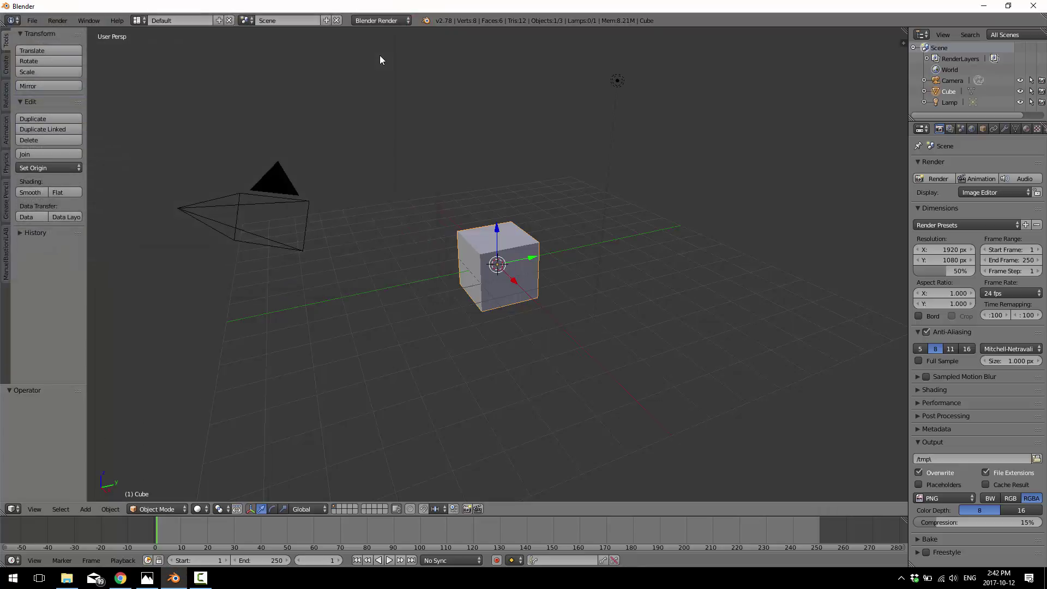
# Step: Delete the default cube and pick Caucasian male in the widened ManuelbastioniLAB panel
pyautogui.press('x')
pyautogui.click(486, 257)
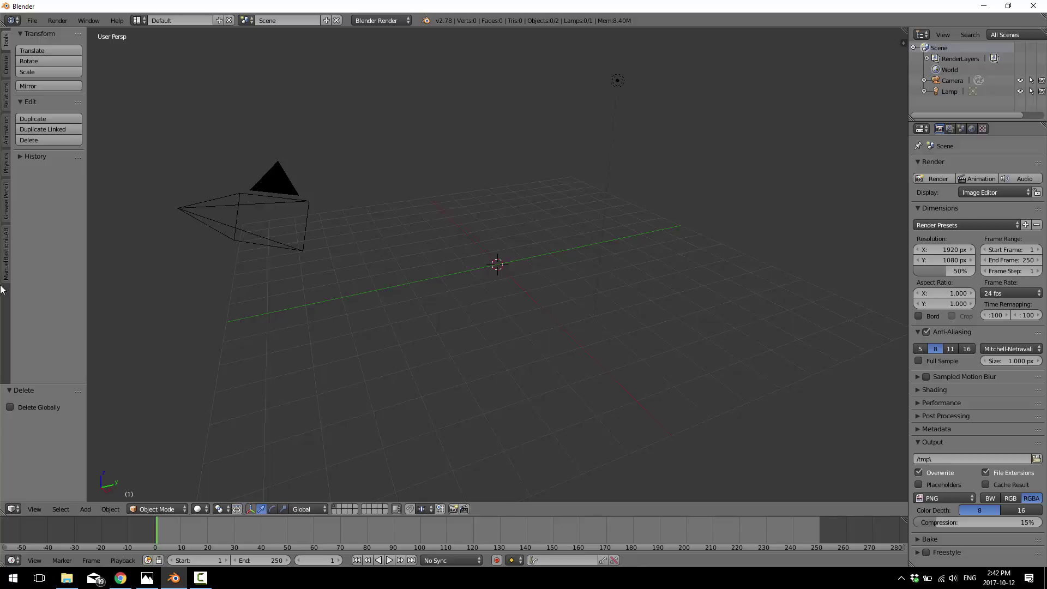
pyautogui.click(6, 262)
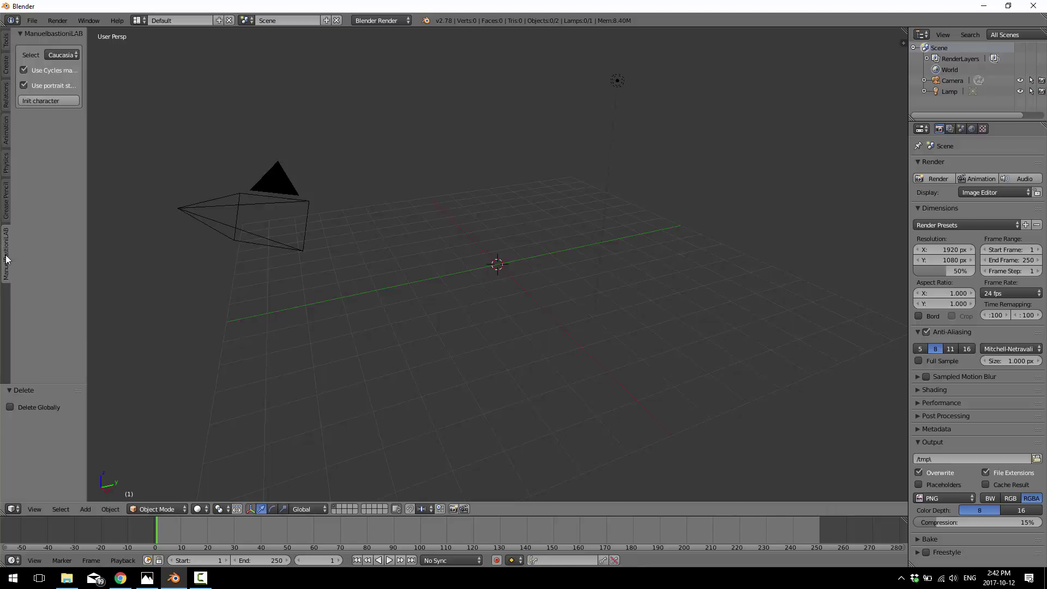
pyautogui.moveTo(87, 107); pyautogui.dragTo(164, 103)
pyautogui.click(155, 55)
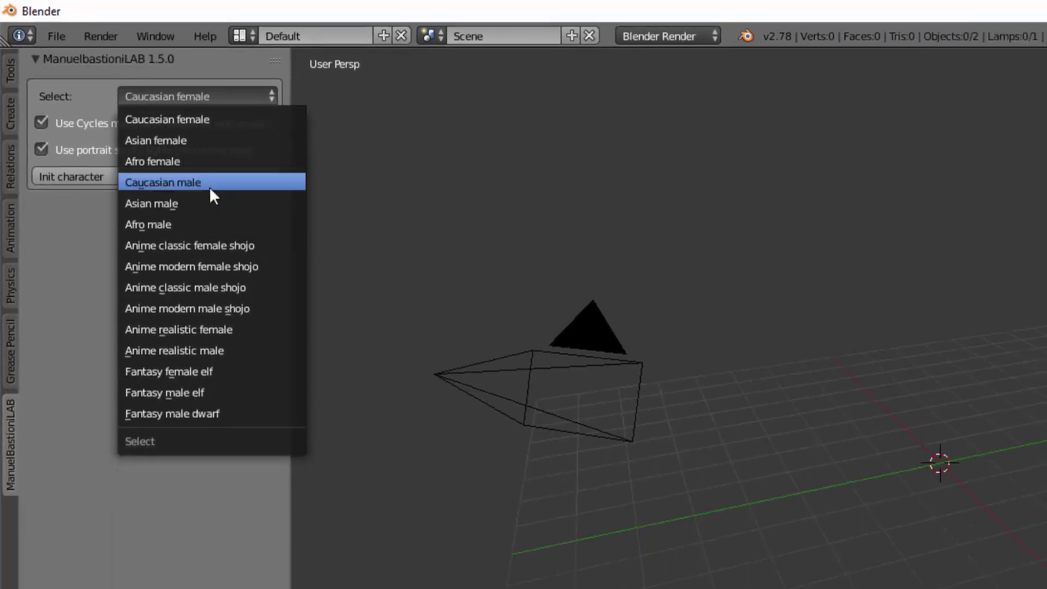
pyautogui.click(209, 187)
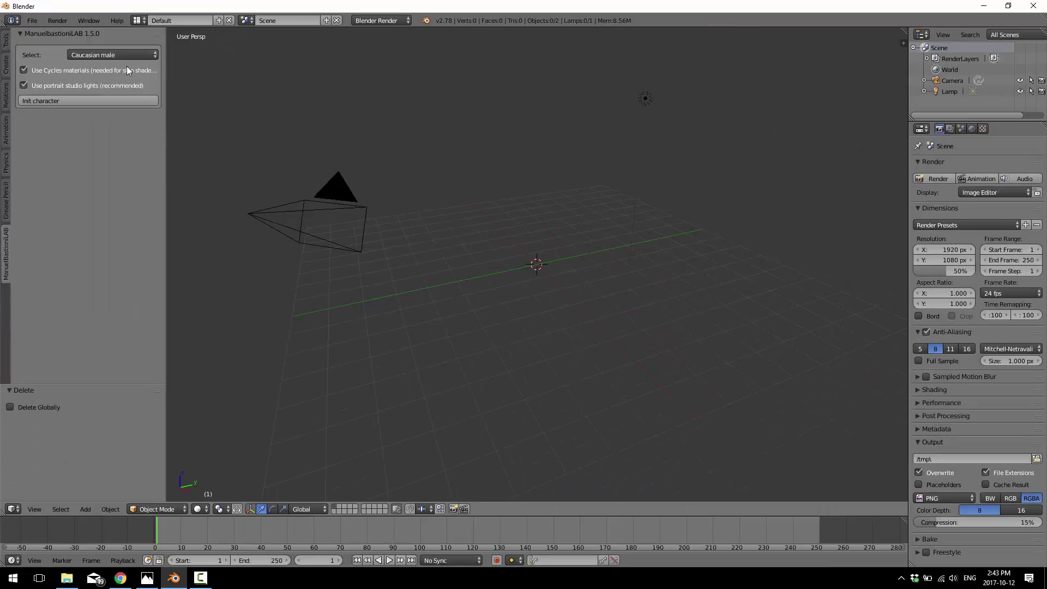
# Step: Create the Caucasian male character human_male_base01 with its human_skeleton rig
pyautogui.click(52, 97)
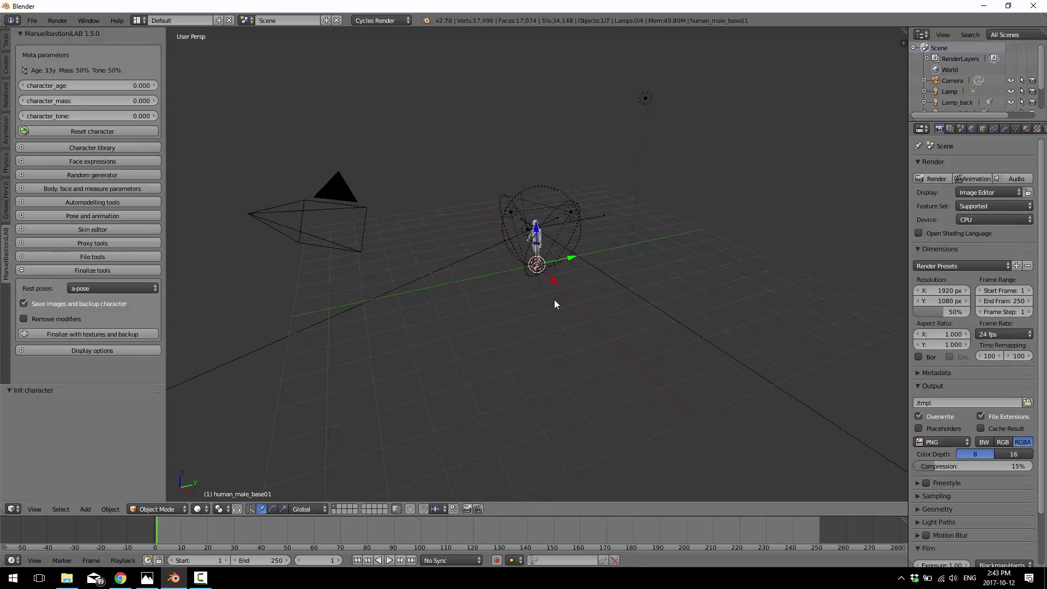
pyautogui.scroll(6, 534, 292)
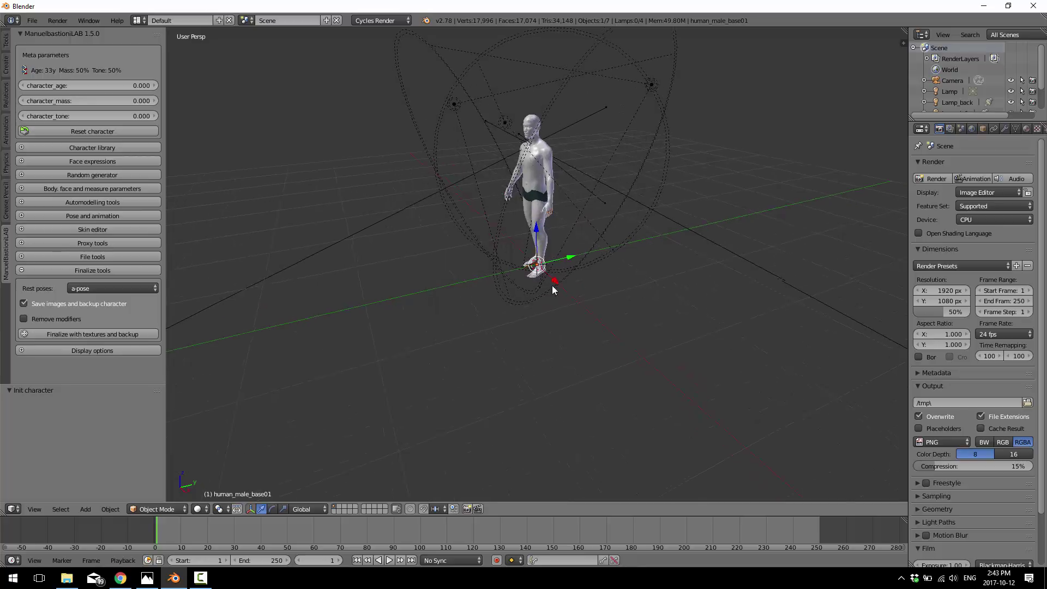
pyautogui.moveTo(556, 284); pyautogui.dragTo(582, 320, button='middle')
pyautogui.scroll(3, 602, 274)
pyautogui.scroll(2, 584, 317)
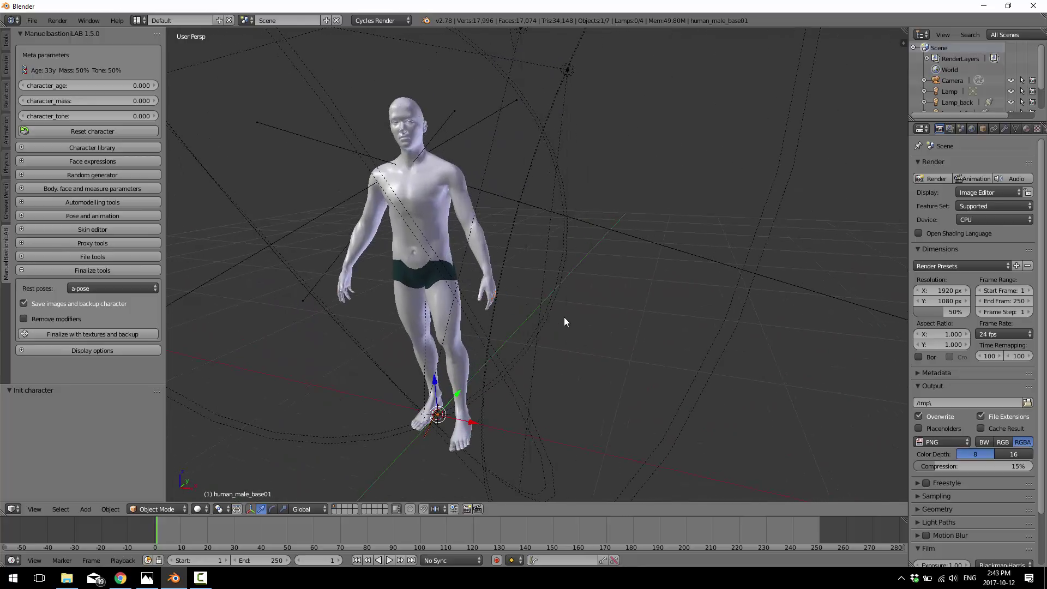
pyautogui.moveTo(565, 322); pyautogui.dragTo(589, 322, button='middle')
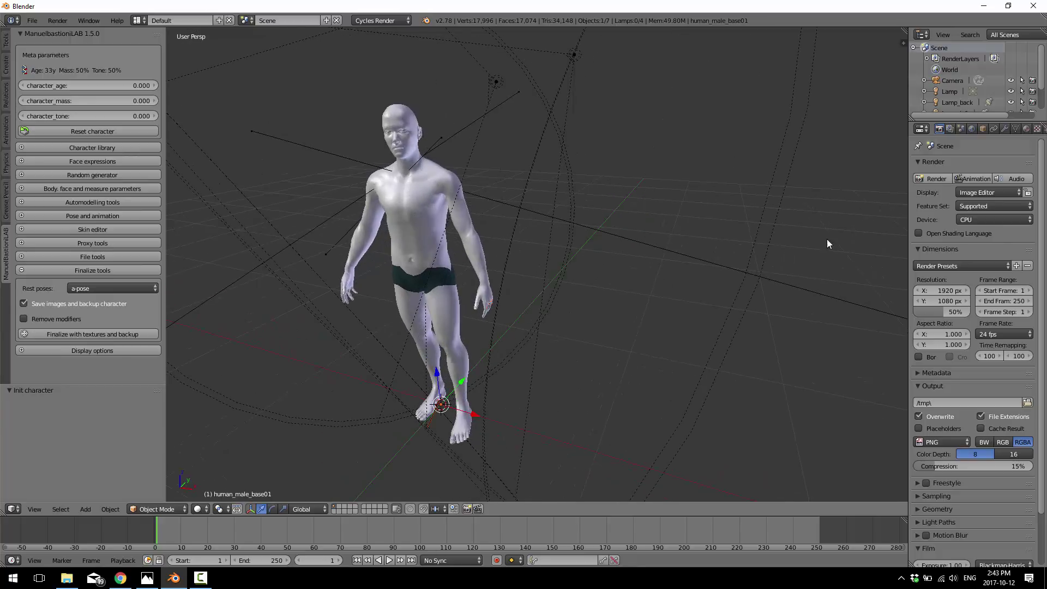
# Step: Enable Wire display on human_male_base01 and inspect the head and torso from several angles
pyautogui.click(983, 130)
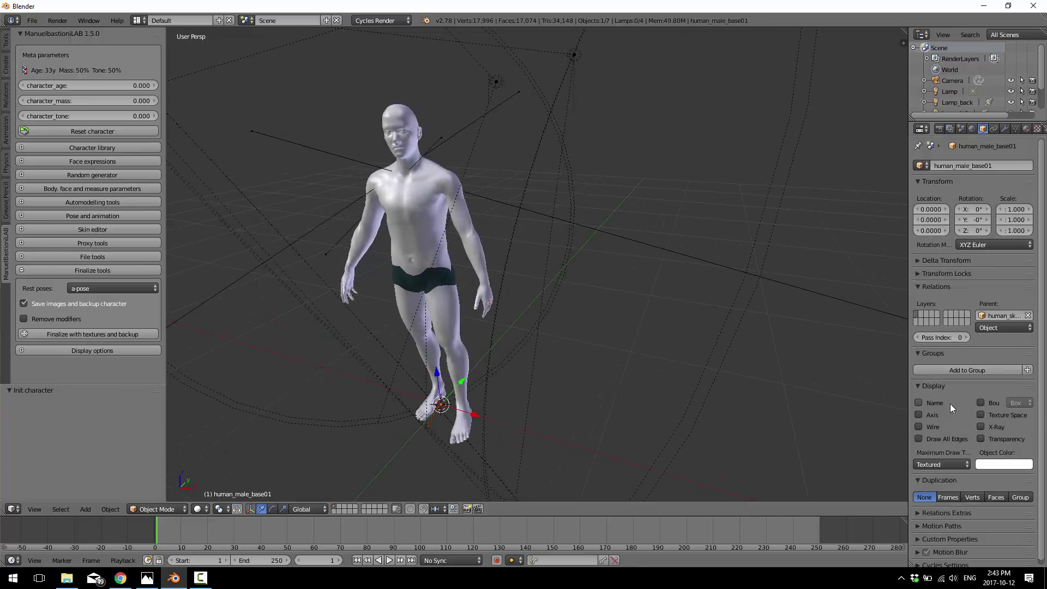
pyautogui.click(919, 427)
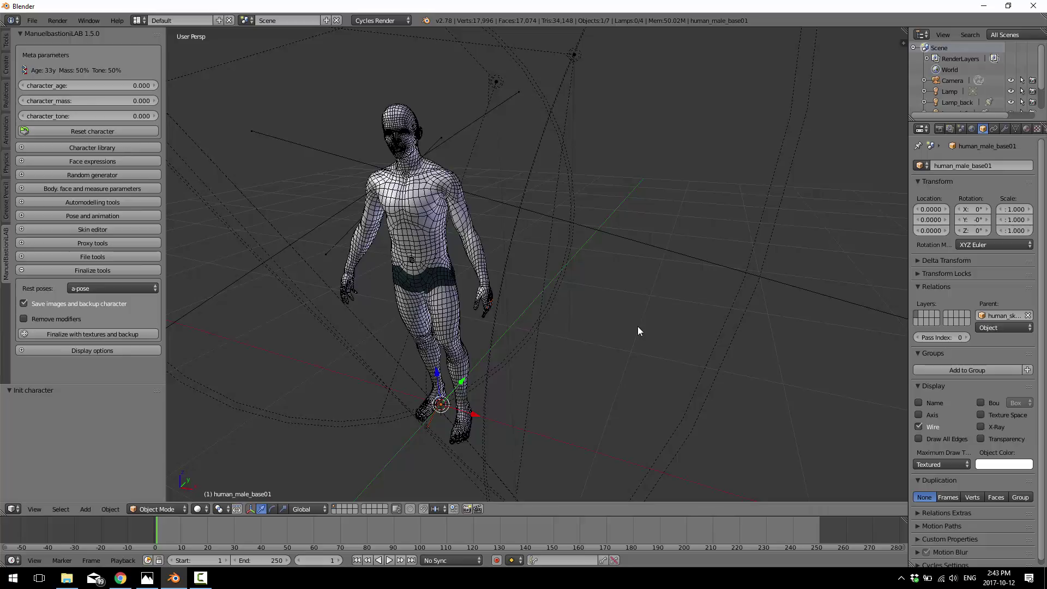
pyautogui.scroll(4, 564, 295)
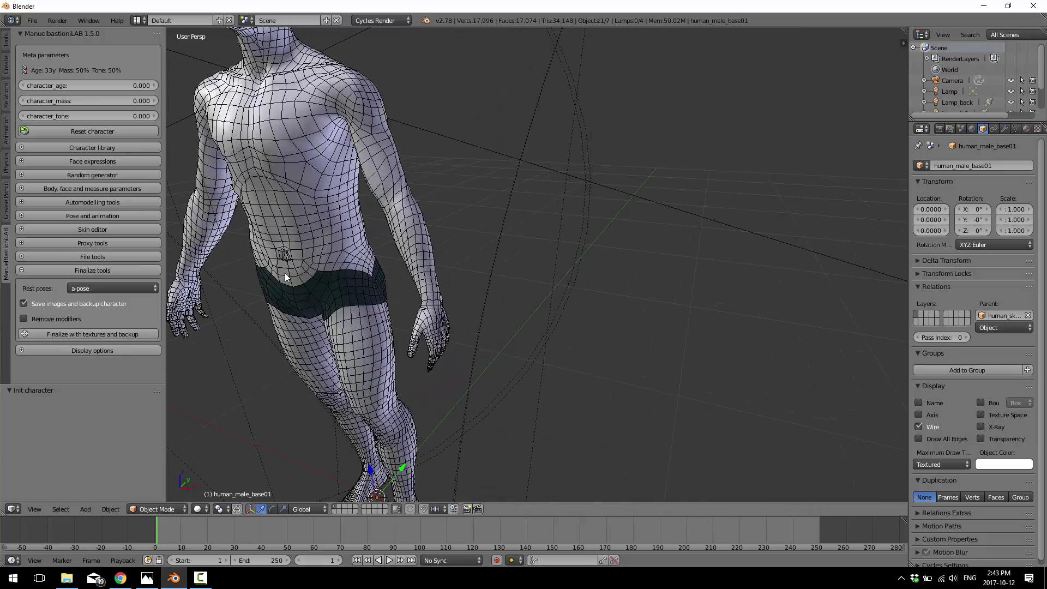
pyautogui.moveTo(464, 210); pyautogui.dragTo(470, 202, button='middle')
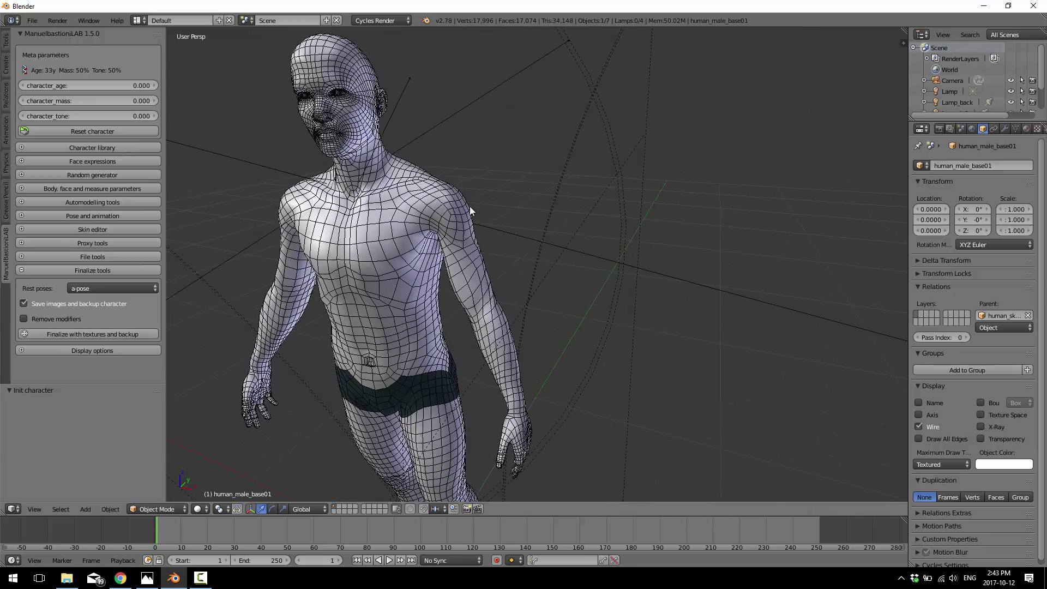
pyautogui.scroll(3, 470, 202)
pyautogui.moveTo(445, 139); pyautogui.dragTo(579, 251, button='middle')
pyautogui.scroll(-3, 580, 250)
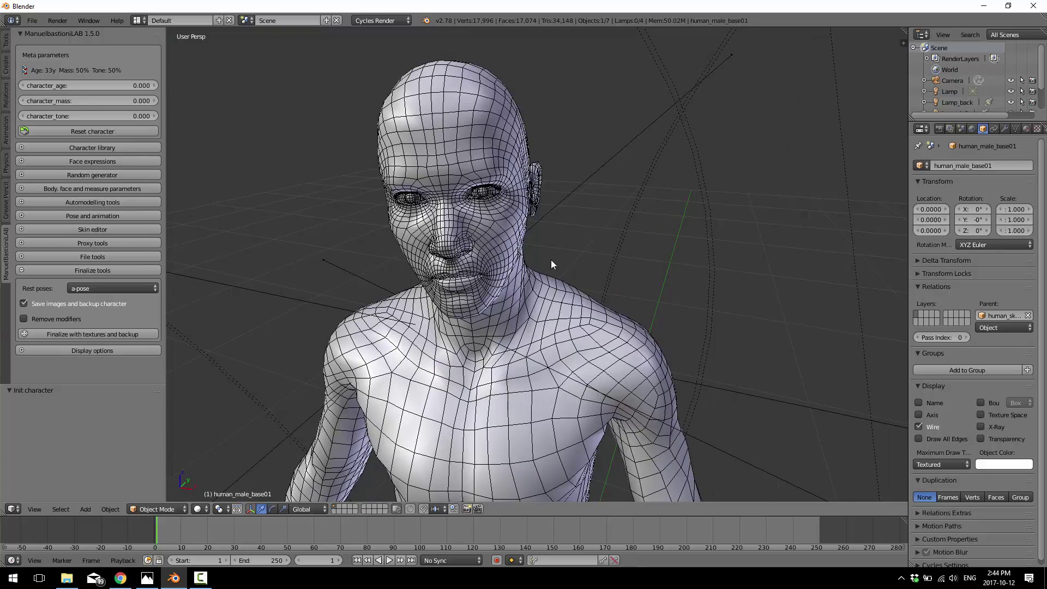
pyautogui.moveTo(553, 259); pyautogui.dragTo(502, 253, button='middle')
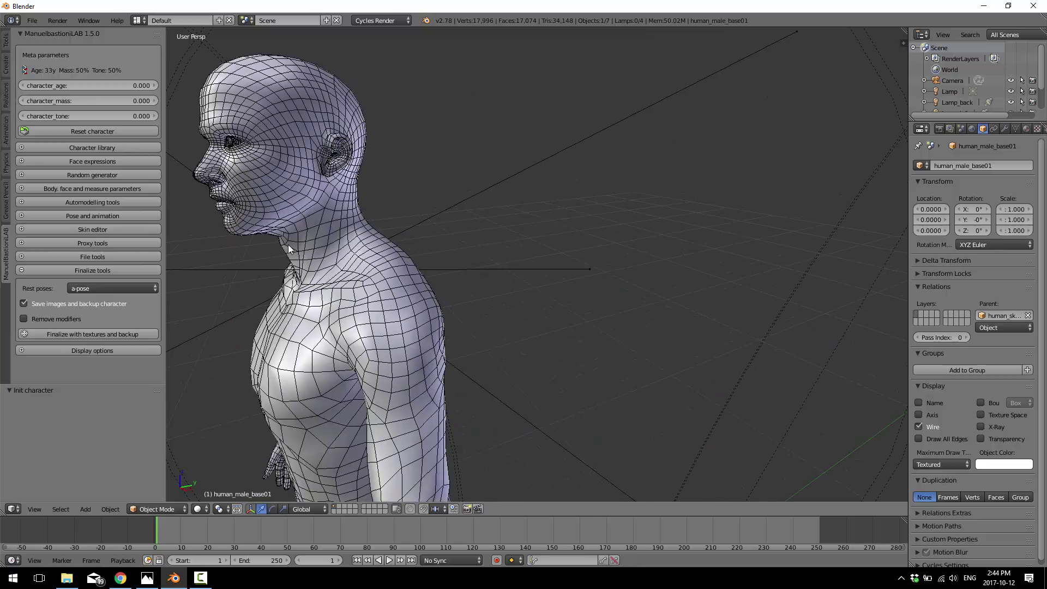
pyautogui.moveTo(417, 271); pyautogui.dragTo(471, 272, button='middle')
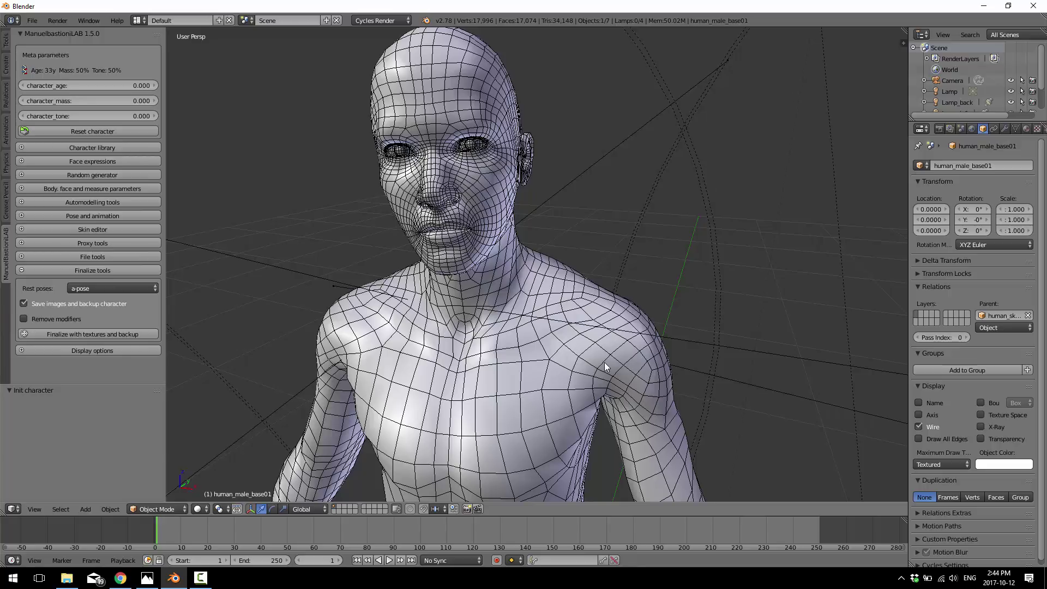
pyautogui.keyDown('shift'); pyautogui.scroll(-8, 676, 384); pyautogui.keyUp('shift')
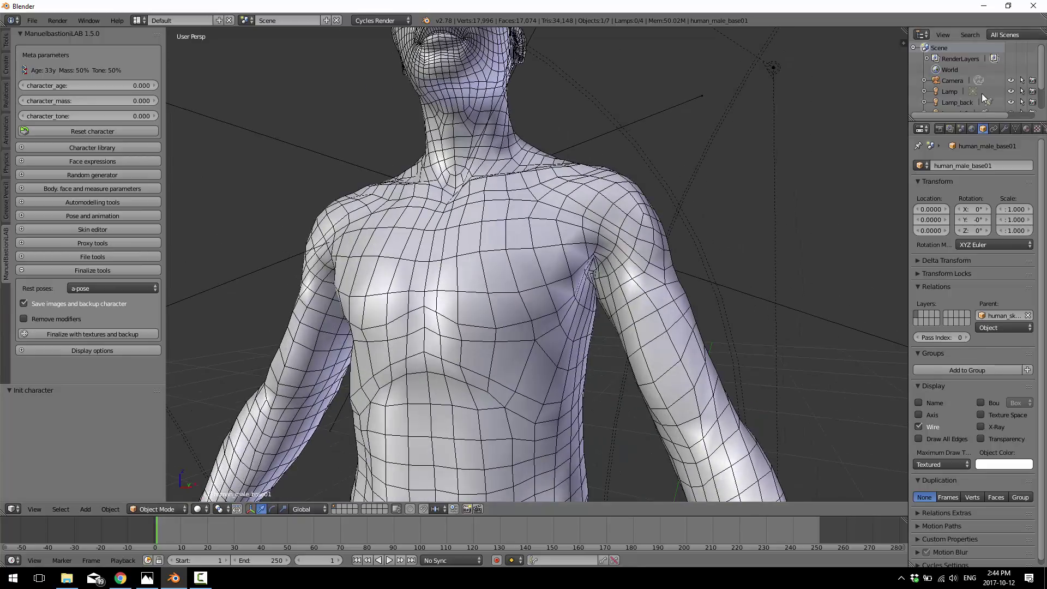
pyautogui.scroll(-3, 981, 94)
# Step: Select the human_skeleton armature in the Outliner and turn on its X-Ray display
pyautogui.click(924, 105)
pyautogui.scroll(-3, 925, 106)
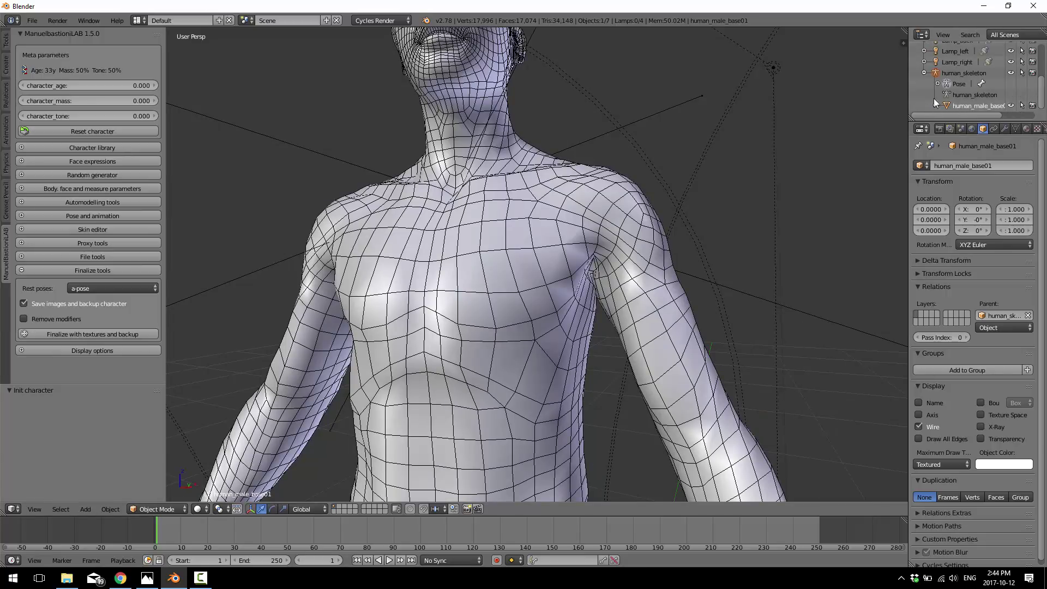
pyautogui.click(957, 91)
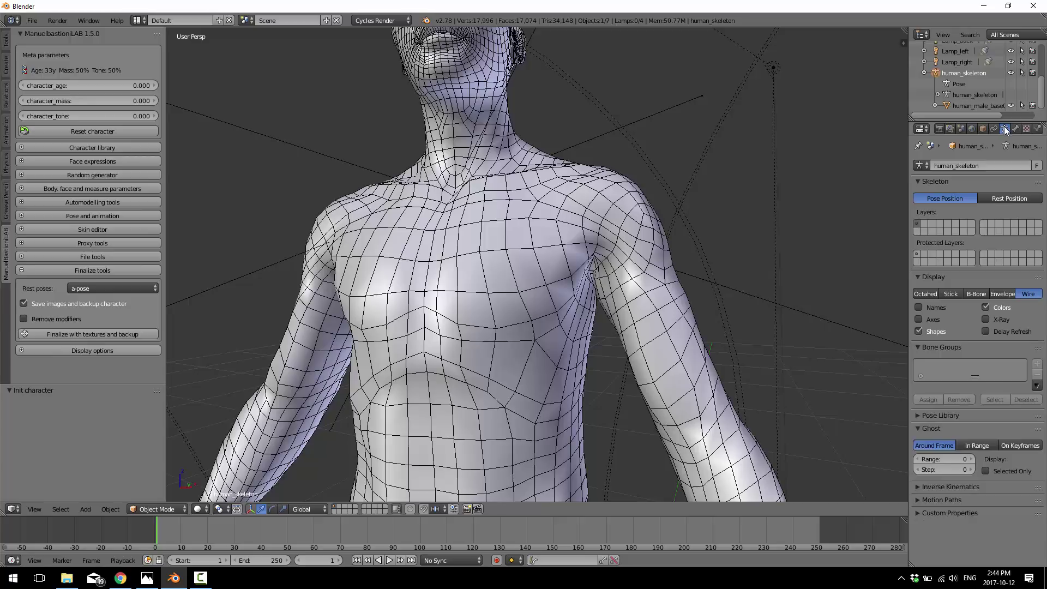
pyautogui.click(985, 321)
pyautogui.scroll(-4, 577, 258)
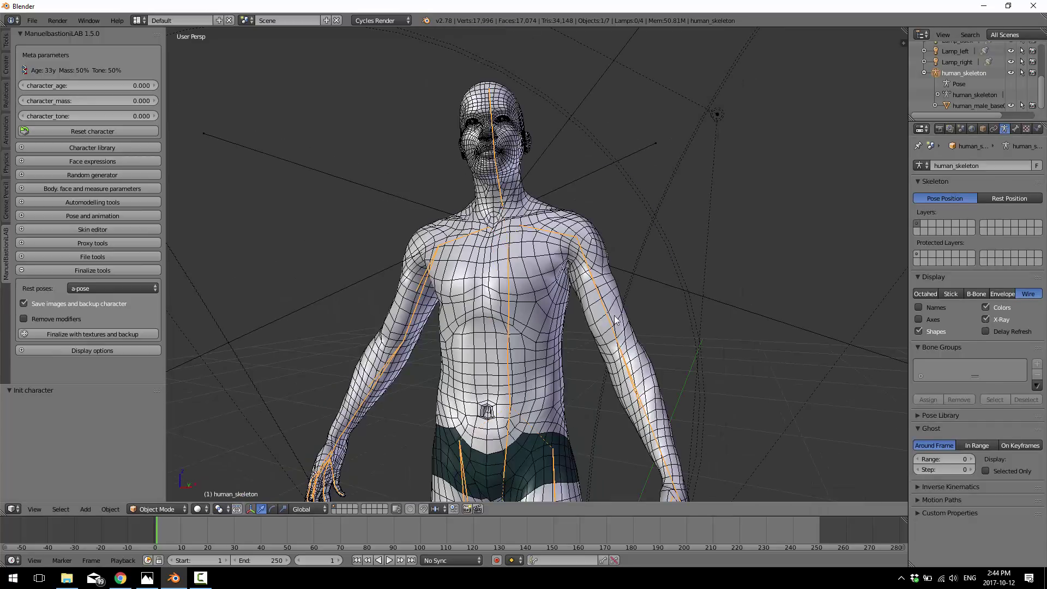
pyautogui.scroll(-2, 624, 338)
pyautogui.moveTo(657, 348); pyautogui.dragTo(640, 305, button='middle')
pyautogui.scroll(-2, 647, 349)
pyautogui.scroll(3, 641, 310)
pyautogui.moveTo(584, 367); pyautogui.dragTo(601, 327, button='middle')
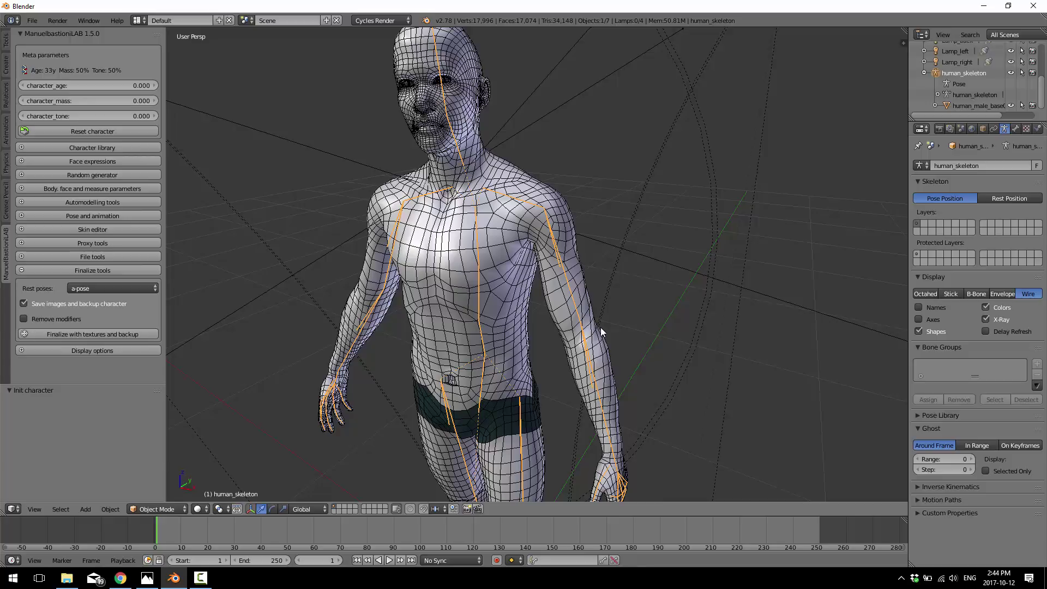
# Step: Switch the viewport shading to Material to show the pinkish skin
pyautogui.click(200, 509)
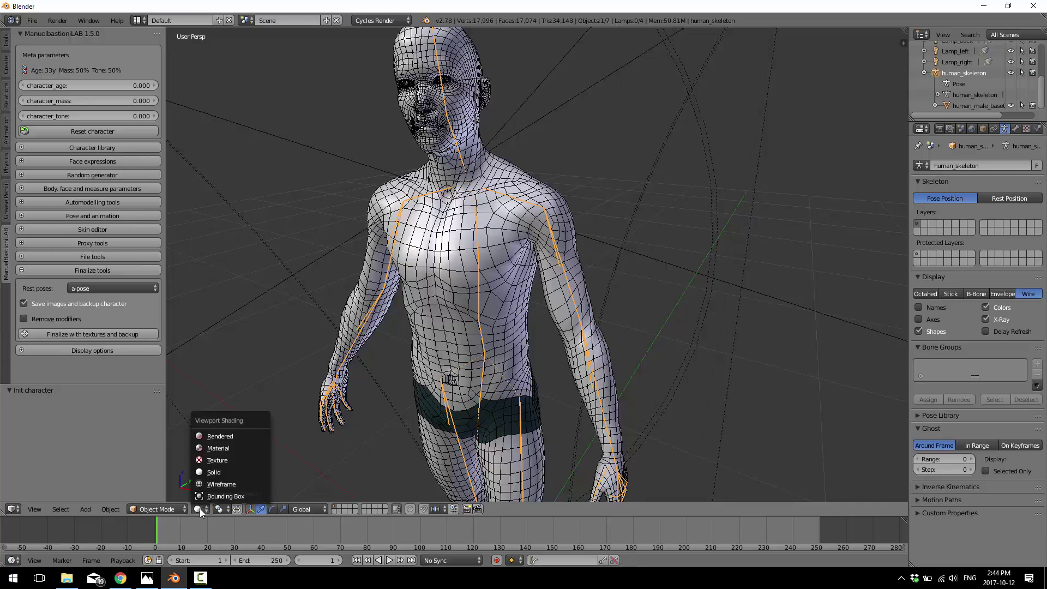
pyautogui.click(226, 447)
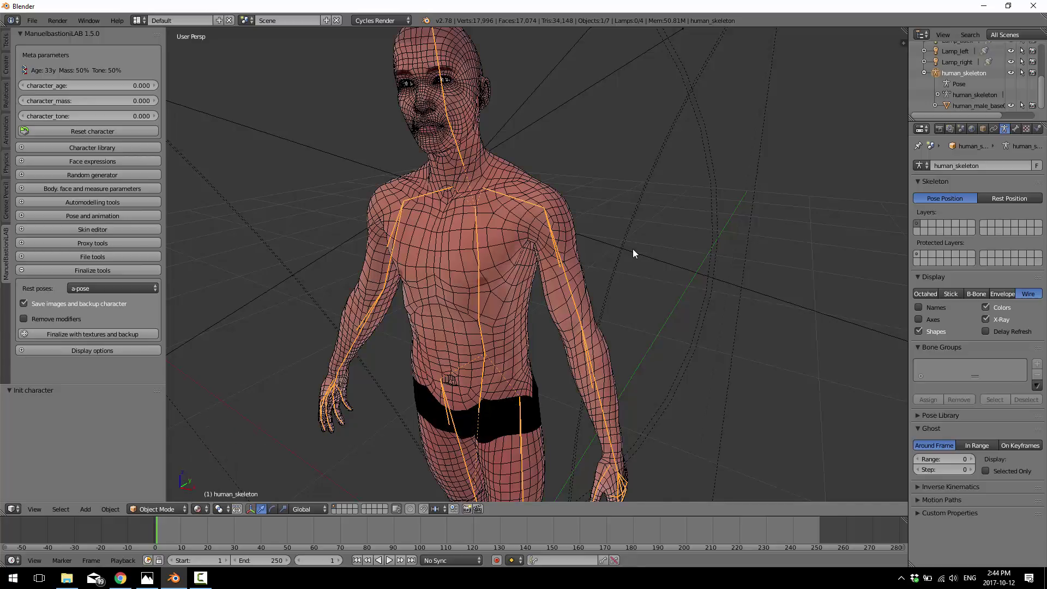
pyautogui.moveTo(637, 250)
pyautogui.mouseDown(button='middle')
pyautogui.moveTo(732, 253)
pyautogui.moveTo(622, 247)
pyautogui.moveTo(551, 264)
pyautogui.moveTo(644, 252)
pyautogui.mouseUp(button='middle')
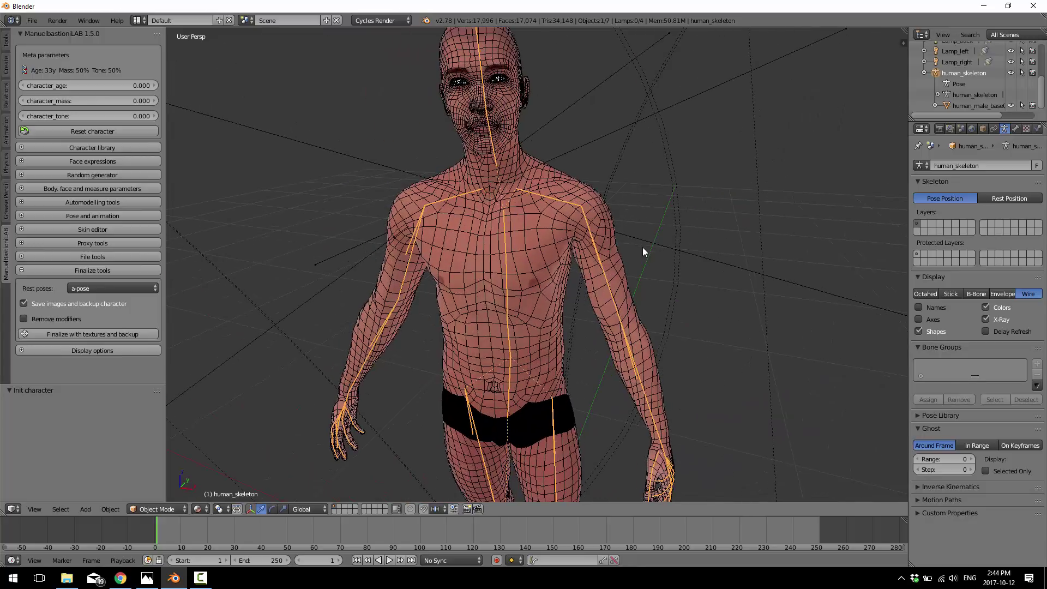
# Step: Turn off X-Ray for human_skeleton, then select human_male_base01 and the Lamp_right light
pyautogui.click(984, 319)
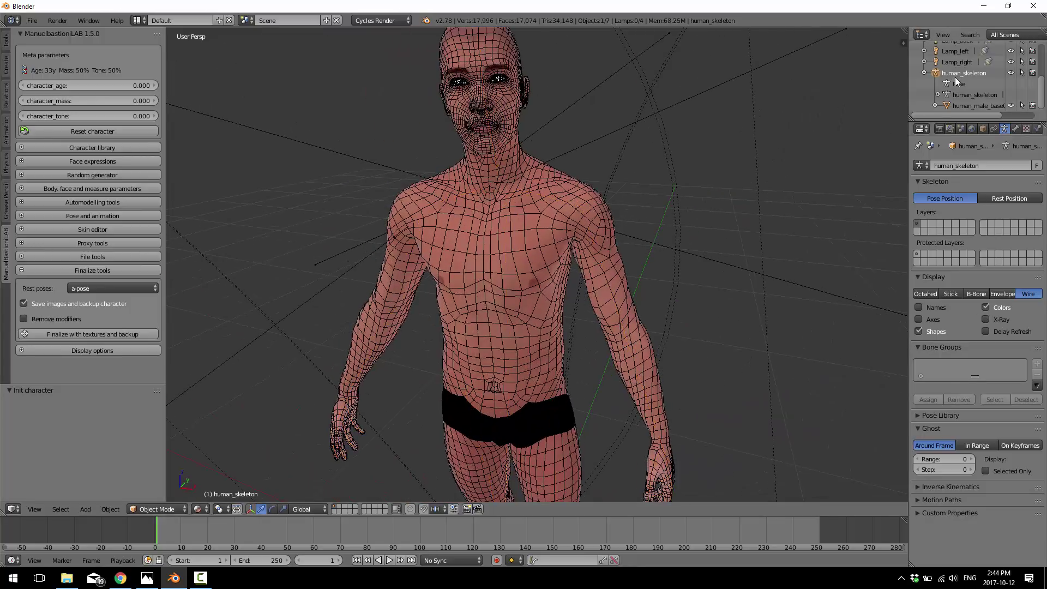
pyautogui.click(961, 104)
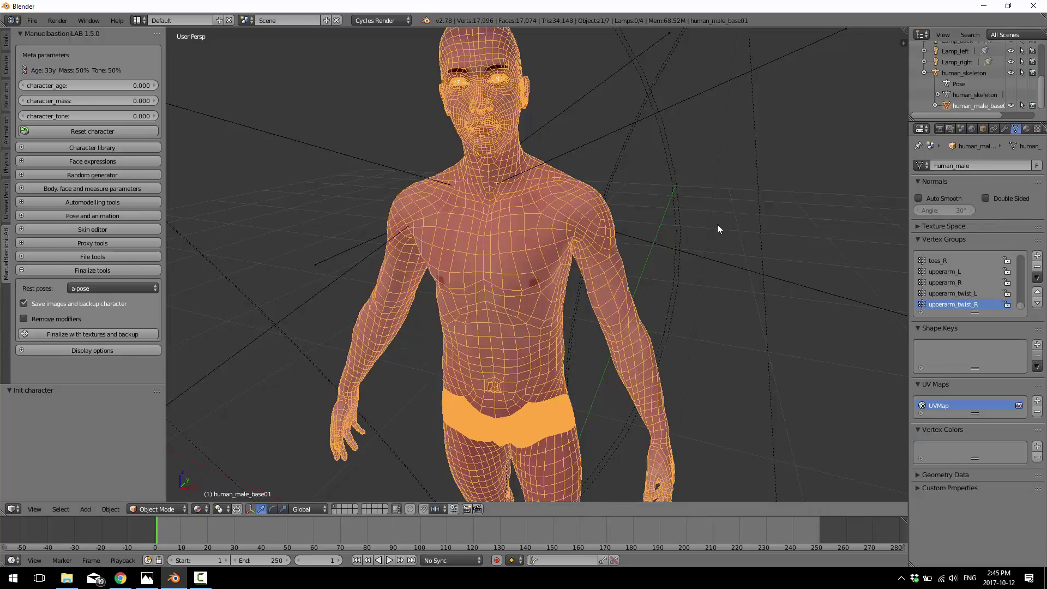
pyautogui.moveTo(712, 229)
pyautogui.mouseDown(button='middle')
pyautogui.moveTo(692, 236)
pyautogui.moveTo(707, 238)
pyautogui.mouseUp(button='middle')
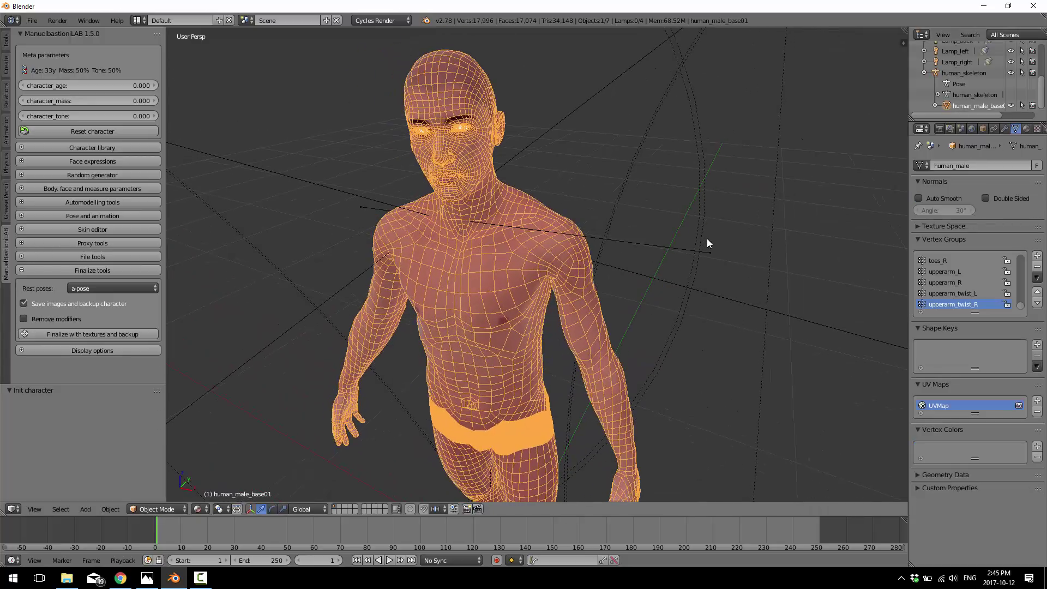
pyautogui.rightClick(680, 252)
pyautogui.moveTo(632, 200); pyautogui.dragTo(580, 192, button='middle')
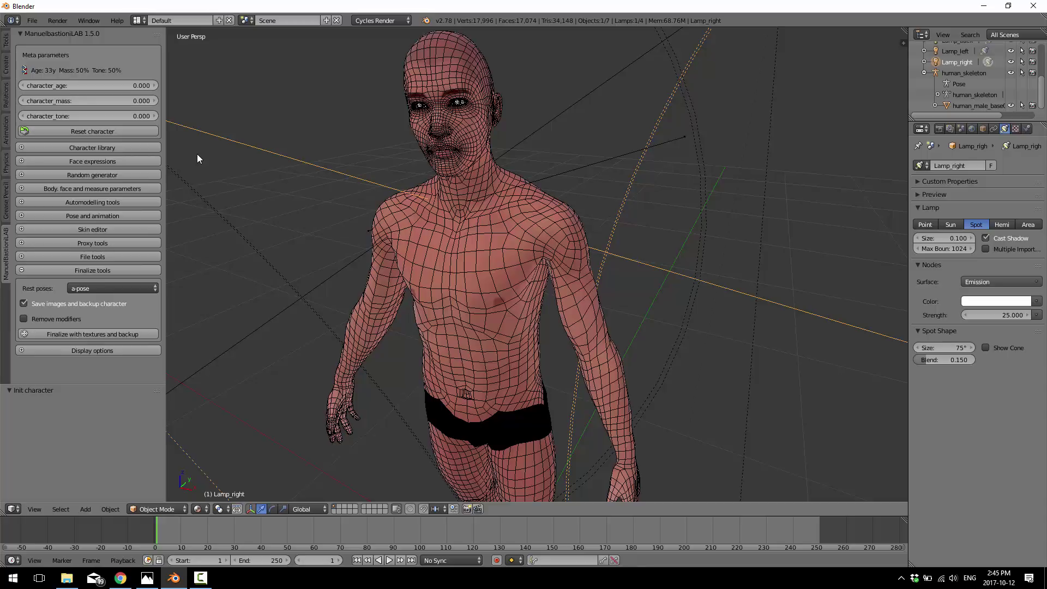
# Step: Try several ages before settling on character_age -0.630 (20y), and raise character_mass to 0.210
pyautogui.click(64, 87)
pyautogui.write('0.75')
pyautogui.press('Return')
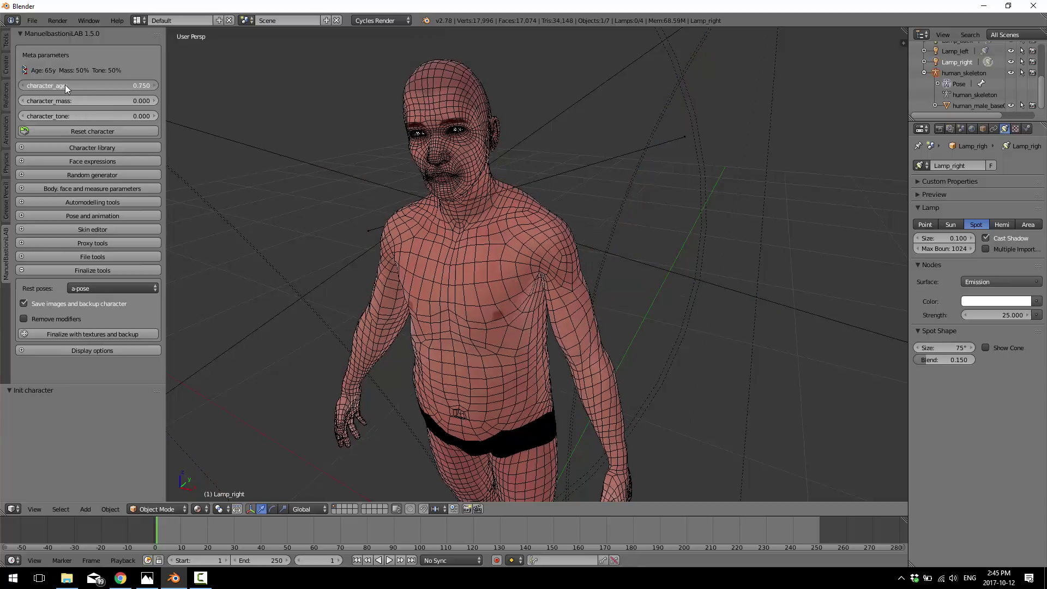
pyautogui.moveTo(64, 85); pyautogui.dragTo(47, 82)
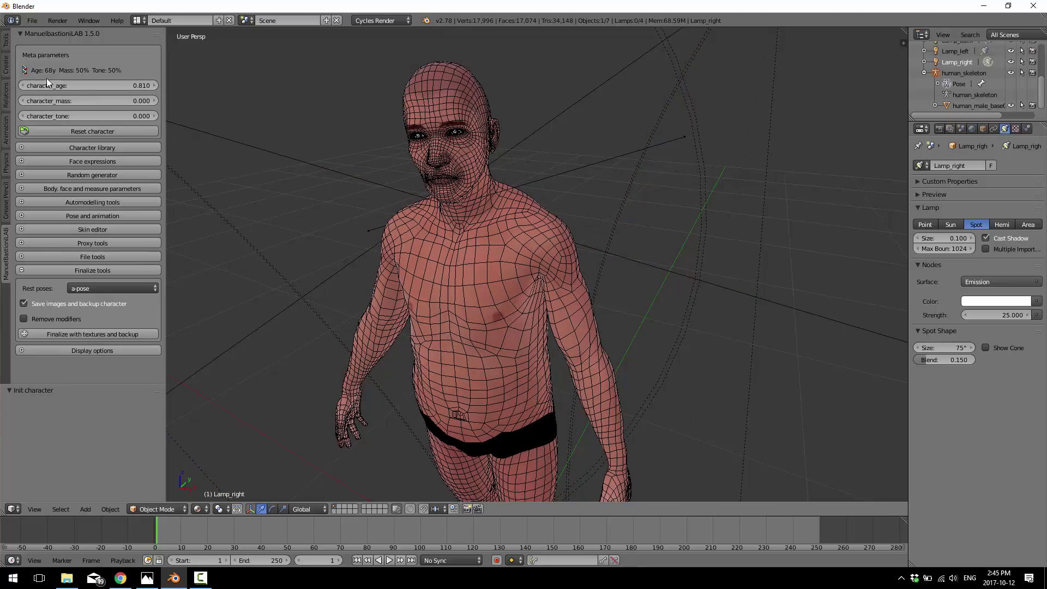
pyautogui.click(117, 87)
pyautogui.write('0.36')
pyautogui.press('Return')
pyautogui.click(90, 84)
pyautogui.write('-0.63')
pyautogui.press('Return')
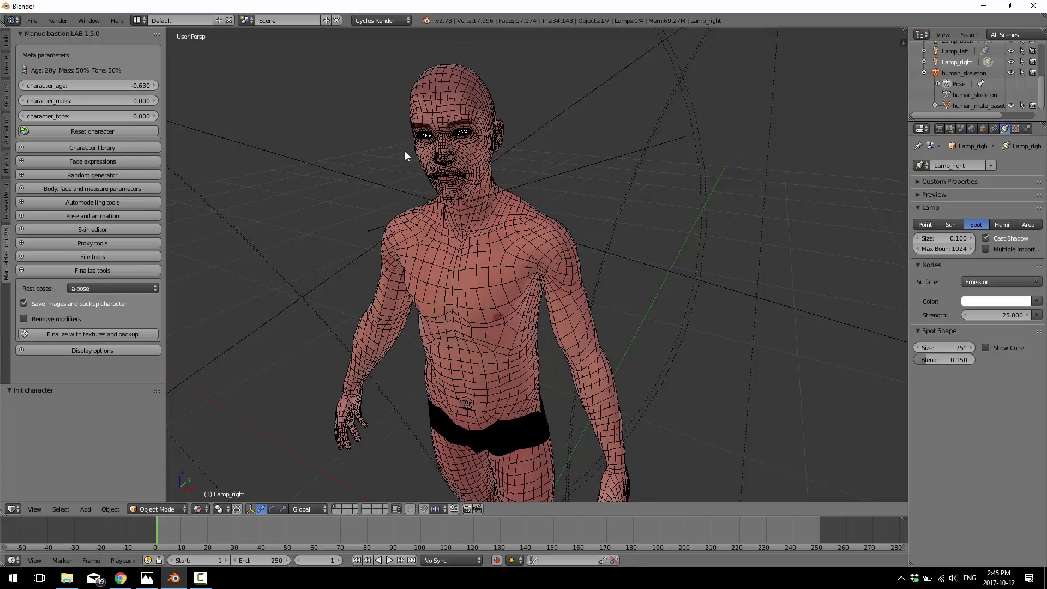
pyautogui.moveTo(62, 100); pyautogui.dragTo(81, 114)
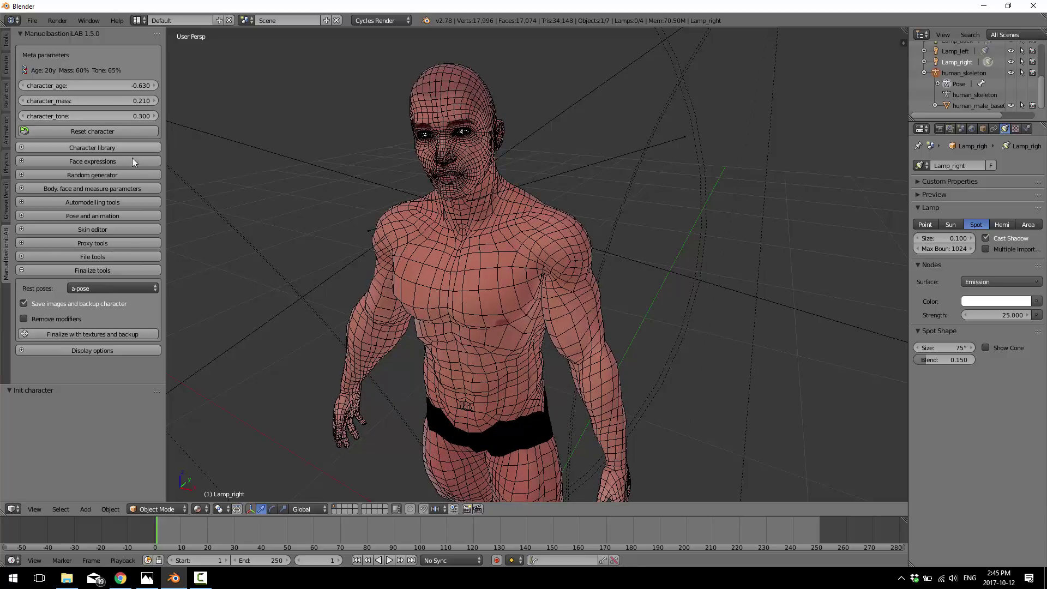
# Step: In the Character library, try type_stocky01 and type_common04, then settle on type_athletic
pyautogui.click(23, 148)
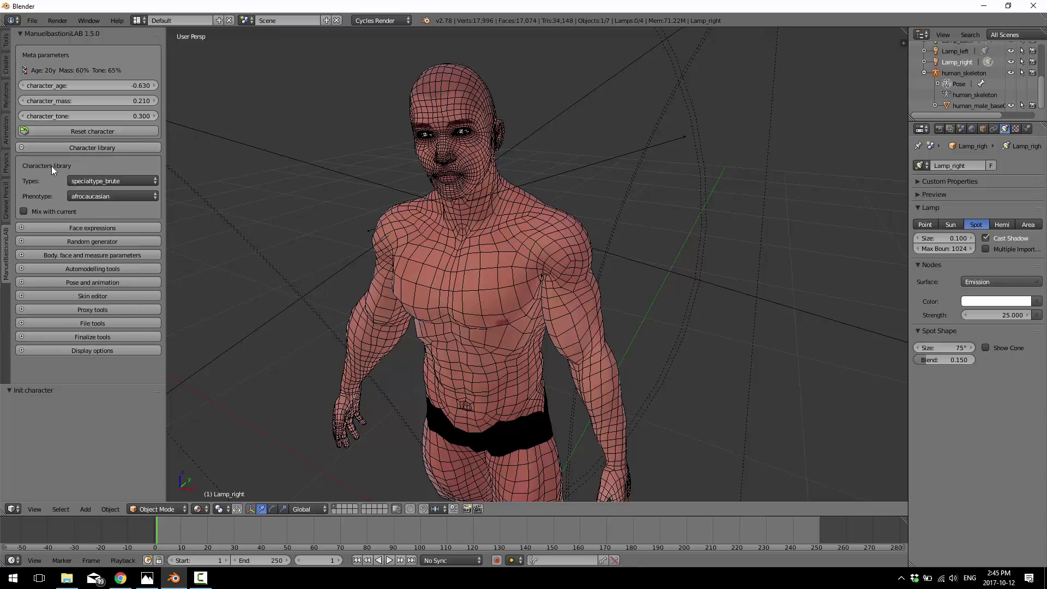
pyautogui.click(155, 181)
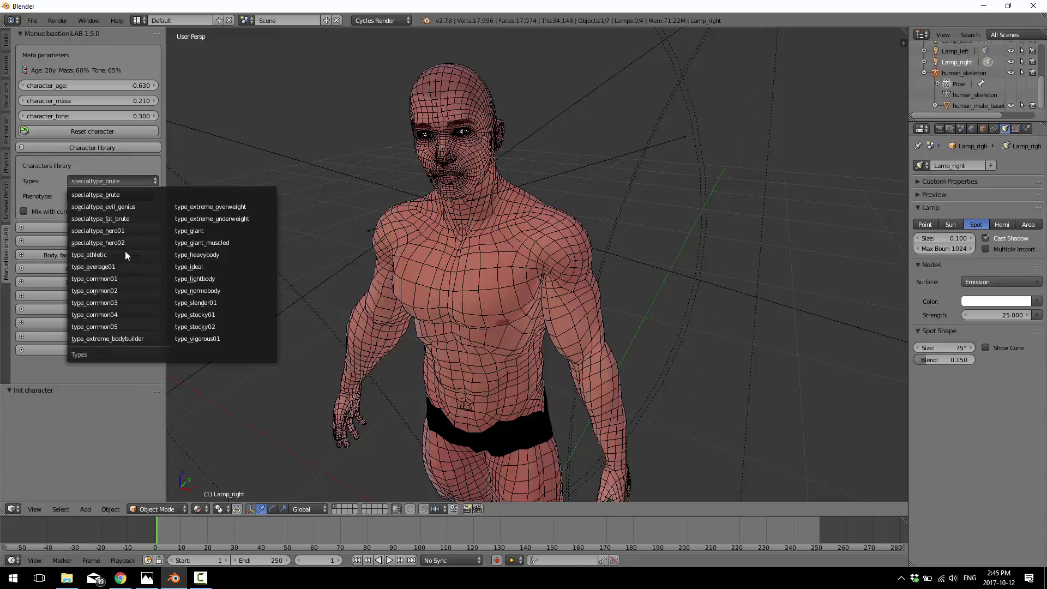
pyautogui.click(199, 315)
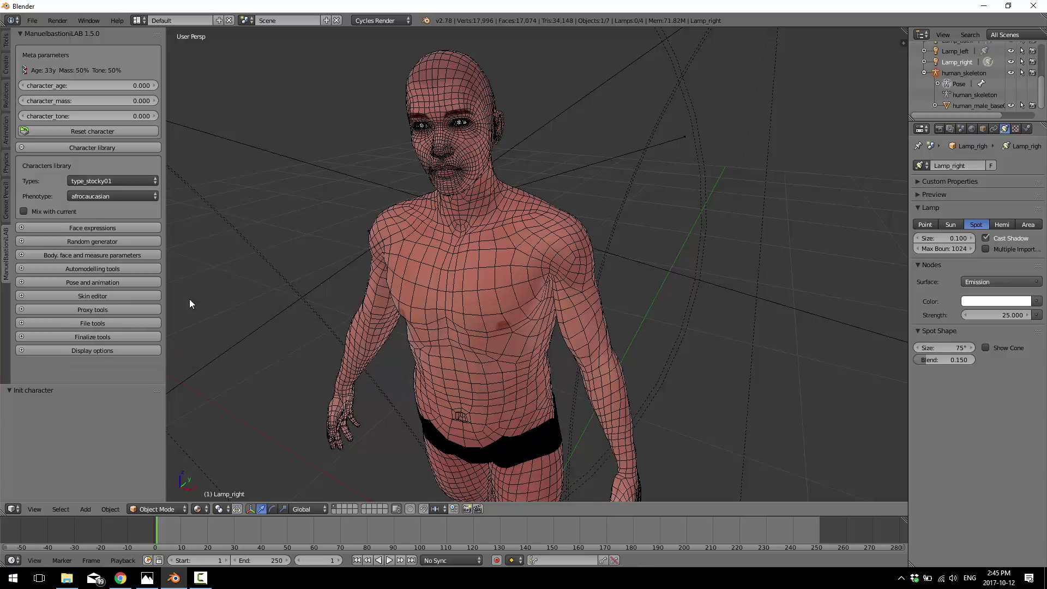
pyautogui.click(148, 181)
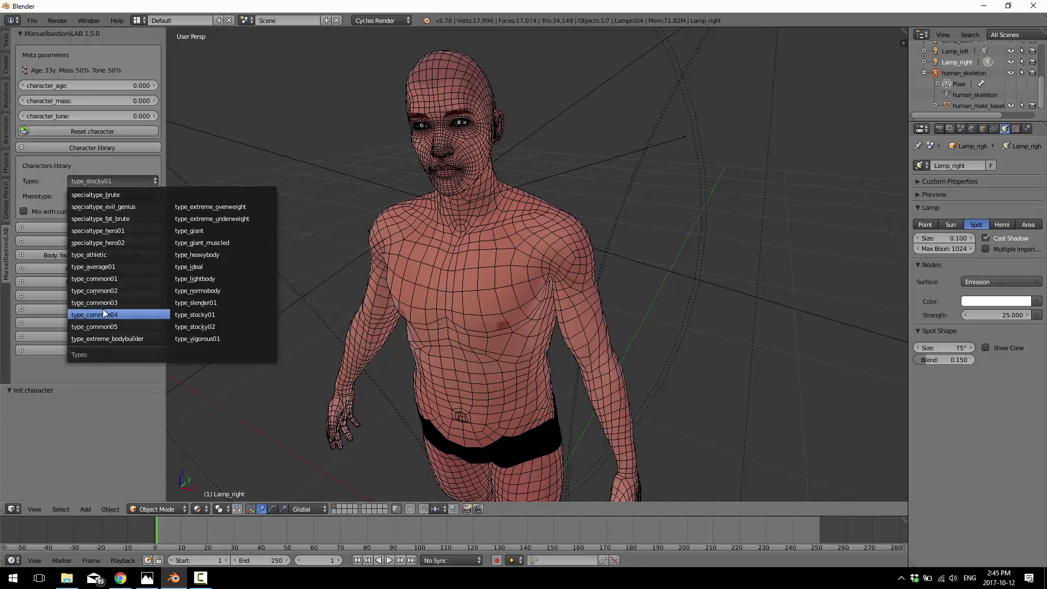
pyautogui.click(104, 309)
pyautogui.click(140, 182)
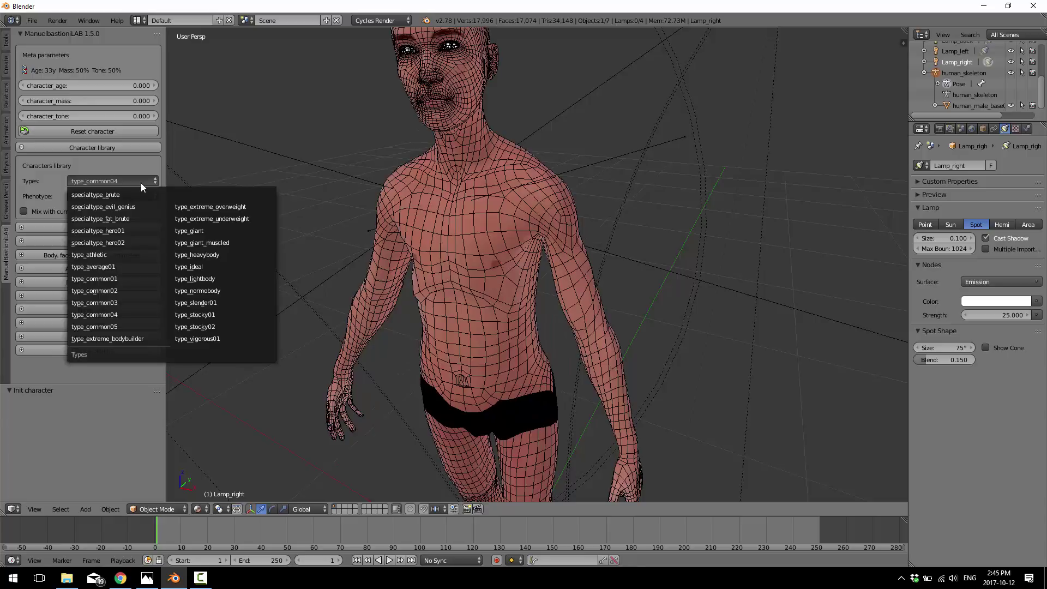
pyautogui.click(101, 254)
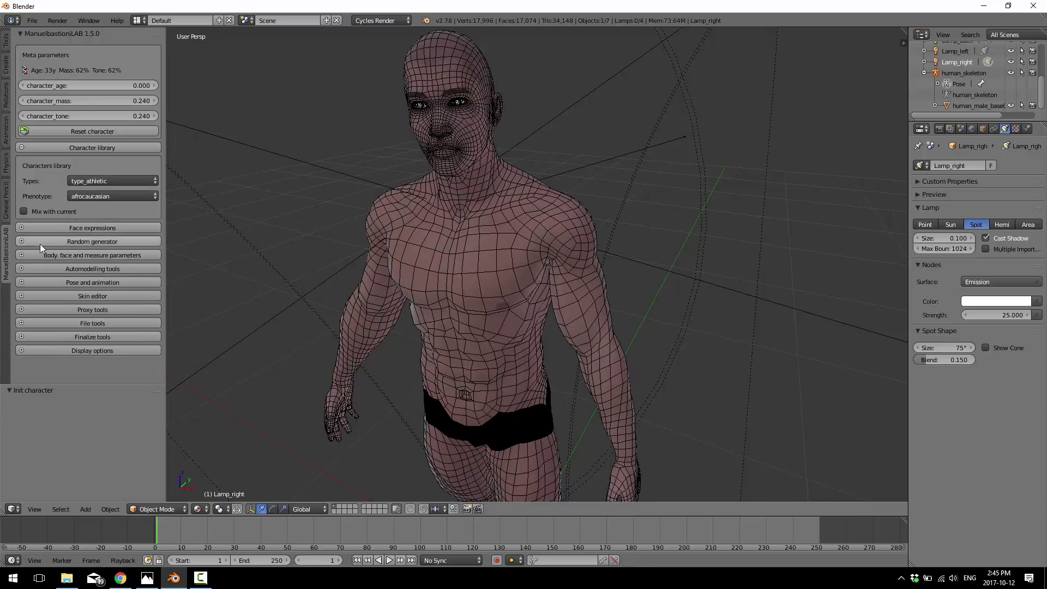
# Step: Try the neutral, shy, anxious and upset face expressions, ending on excited
pyautogui.click(23, 229)
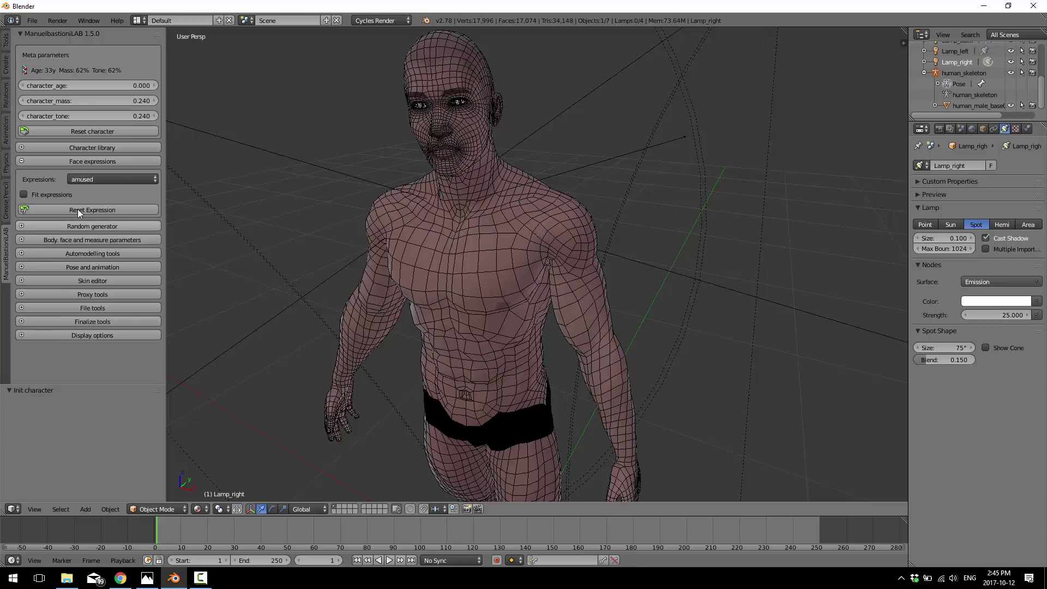
pyautogui.click(129, 178)
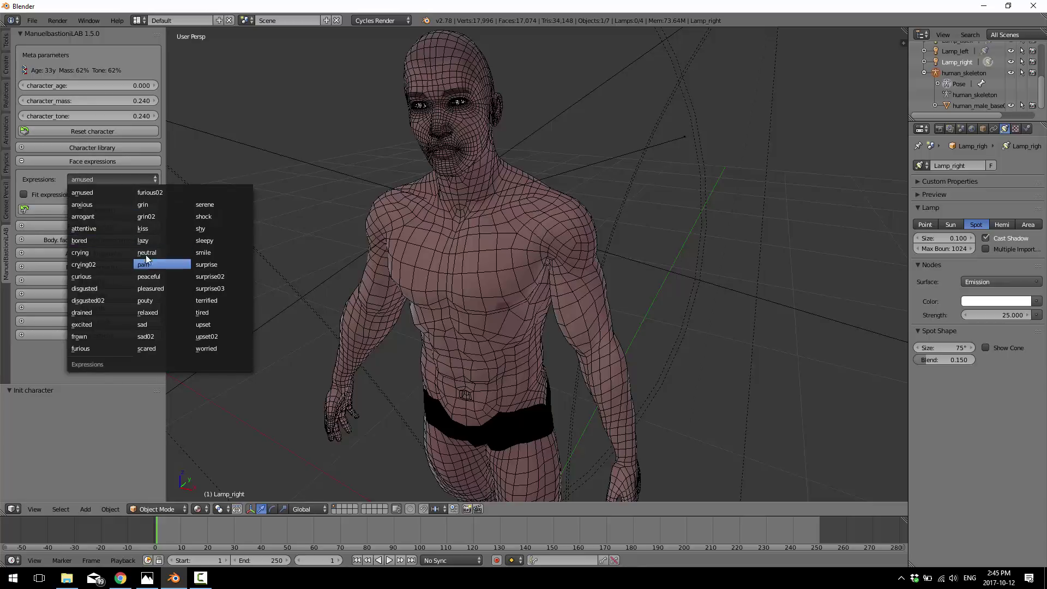
pyautogui.click(182, 254)
pyautogui.click(125, 180)
pyautogui.click(200, 228)
pyautogui.click(108, 179)
pyautogui.click(89, 203)
pyautogui.click(121, 182)
pyautogui.click(203, 324)
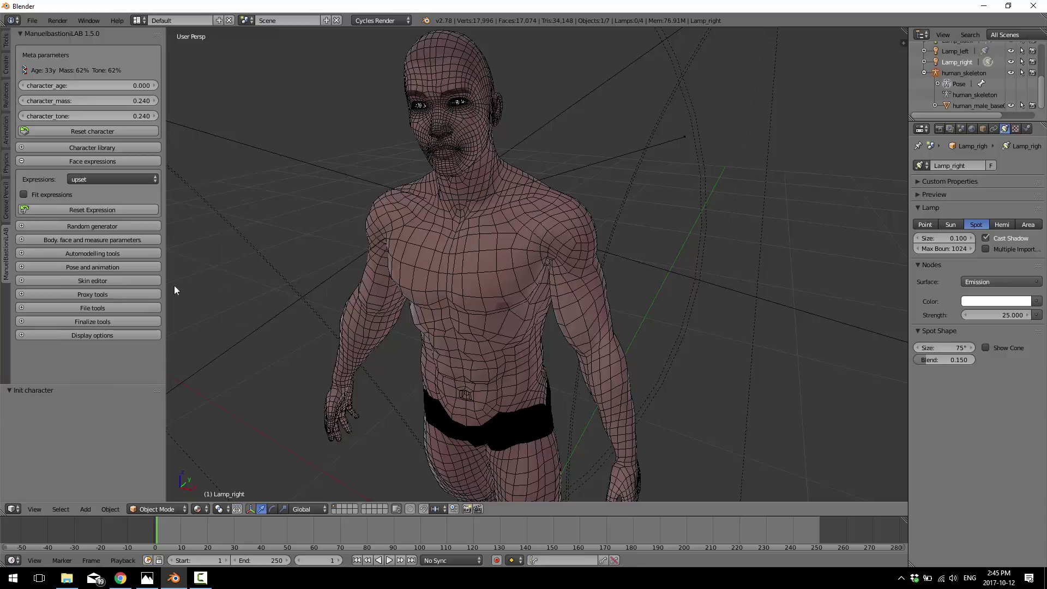
pyautogui.click(123, 183)
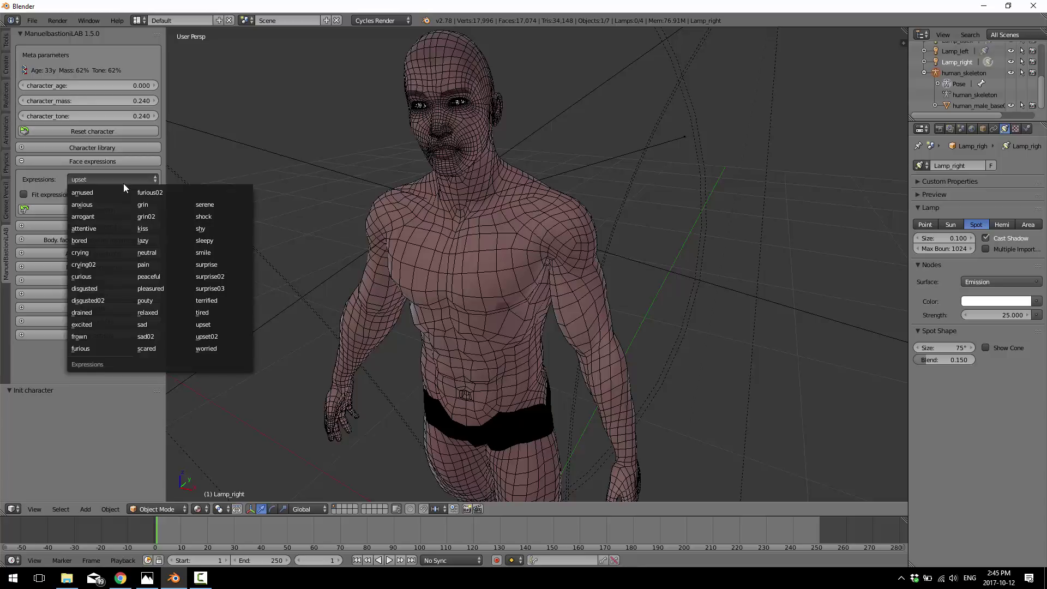
pyautogui.click(89, 325)
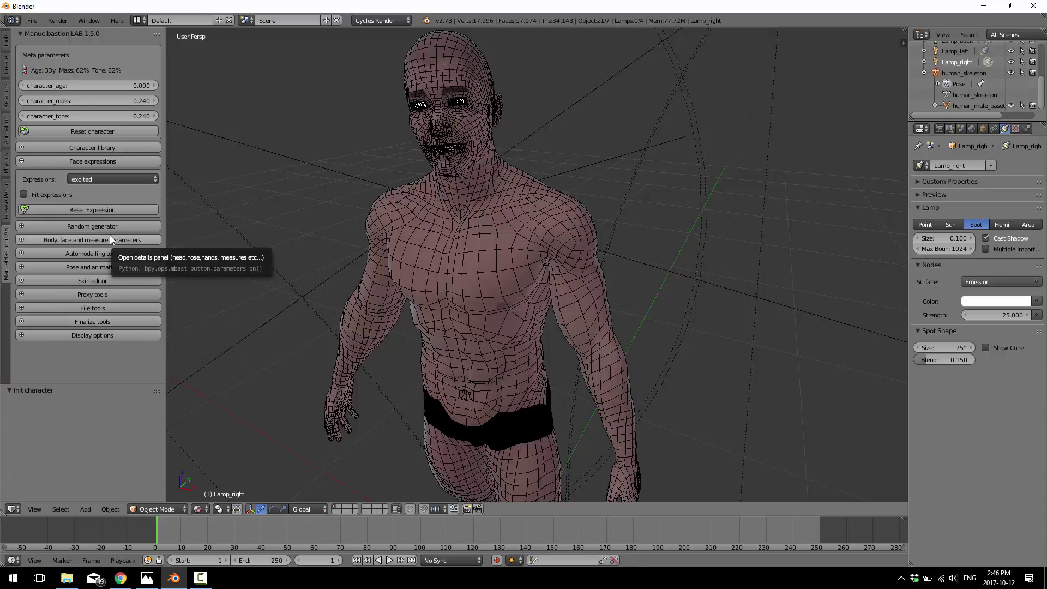
# Step: Zoom and orbit round to a close view of the character's grinning face and neck
pyautogui.scroll(6, 402, 172)
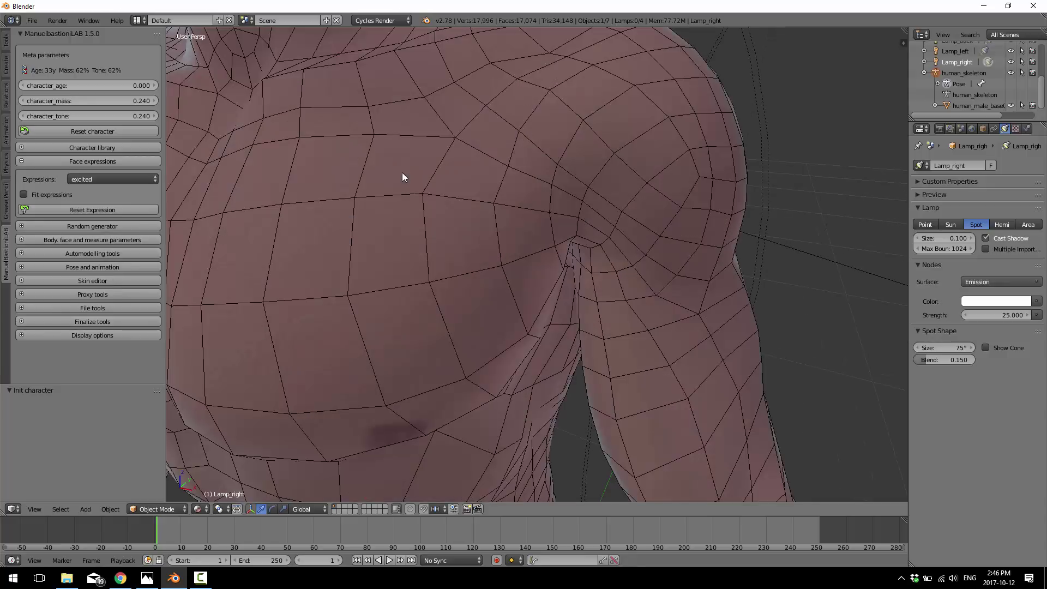
pyautogui.moveTo(440, 161); pyautogui.dragTo(529, 263, button='middle')
pyautogui.scroll(-4, 556, 241)
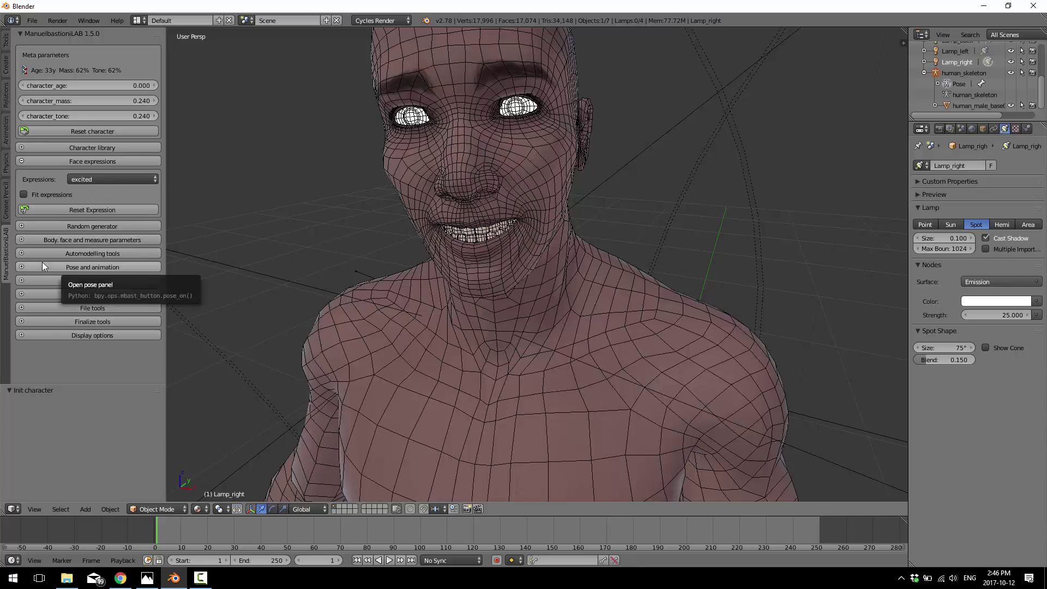
# Step: Pose the character in sit_meditation, then standing_hero02, and finally standing_symmetric from the Pose presets
pyautogui.click(23, 266)
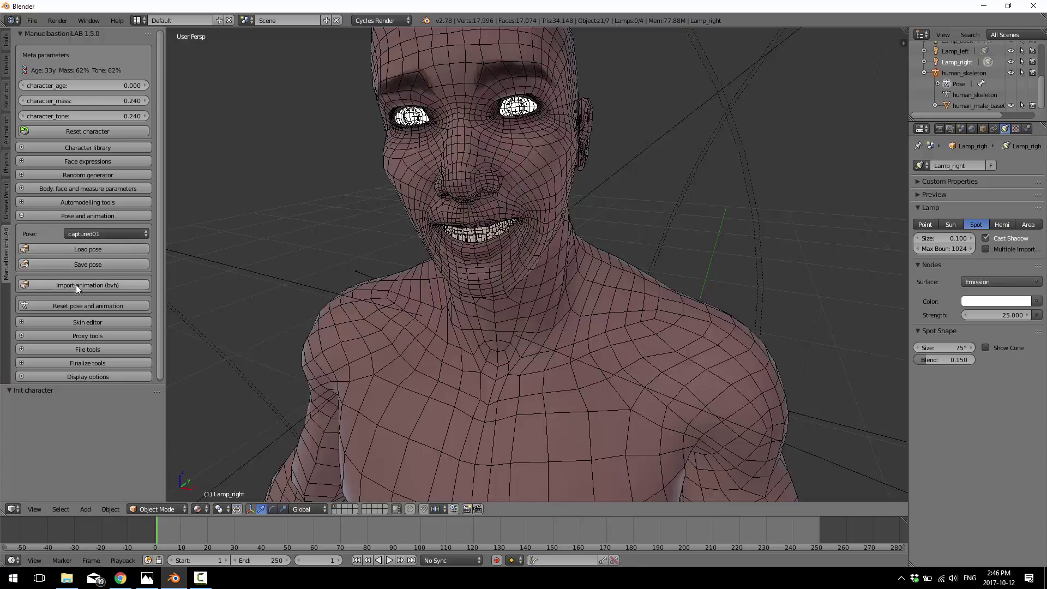
pyautogui.click(133, 234)
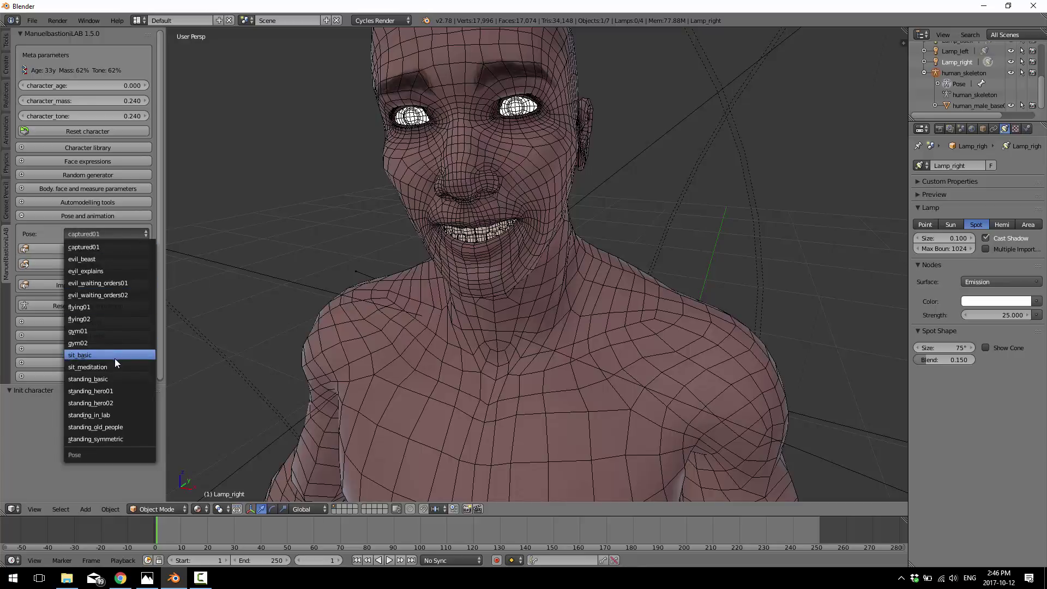
pyautogui.click(101, 366)
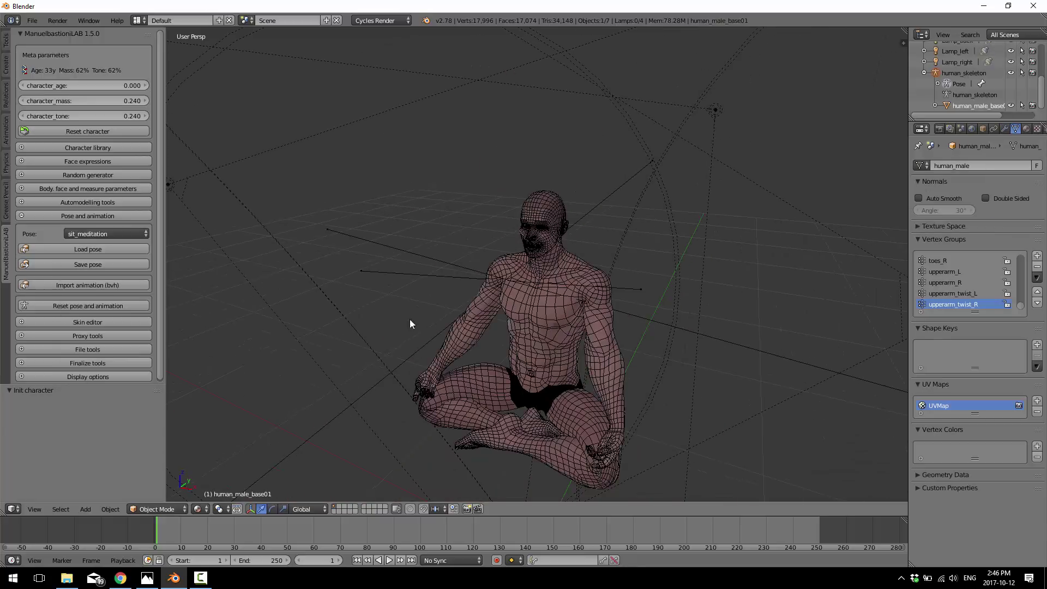
pyautogui.click(139, 235)
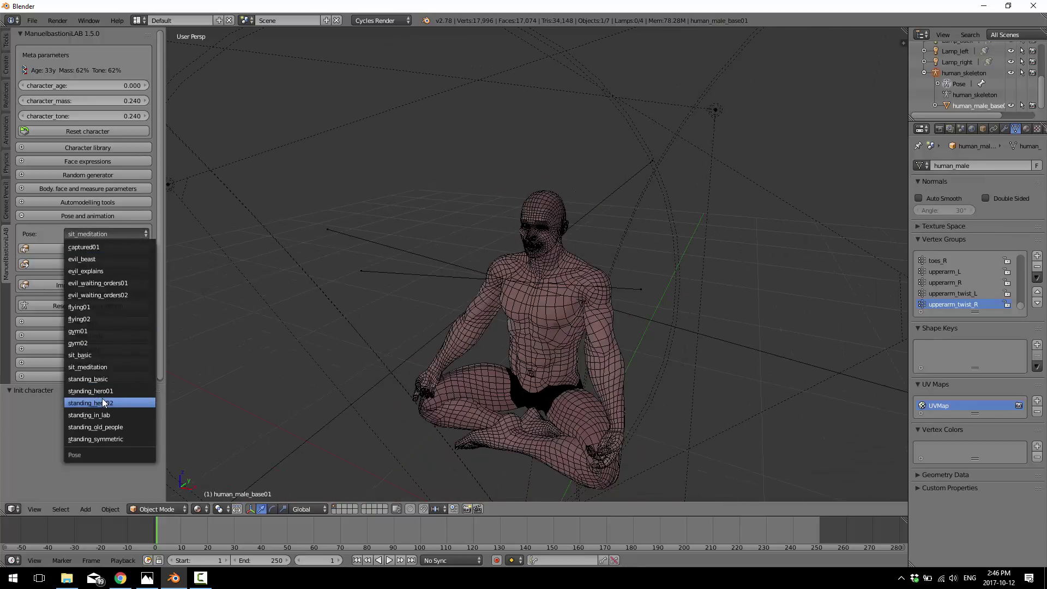
pyautogui.click(130, 230)
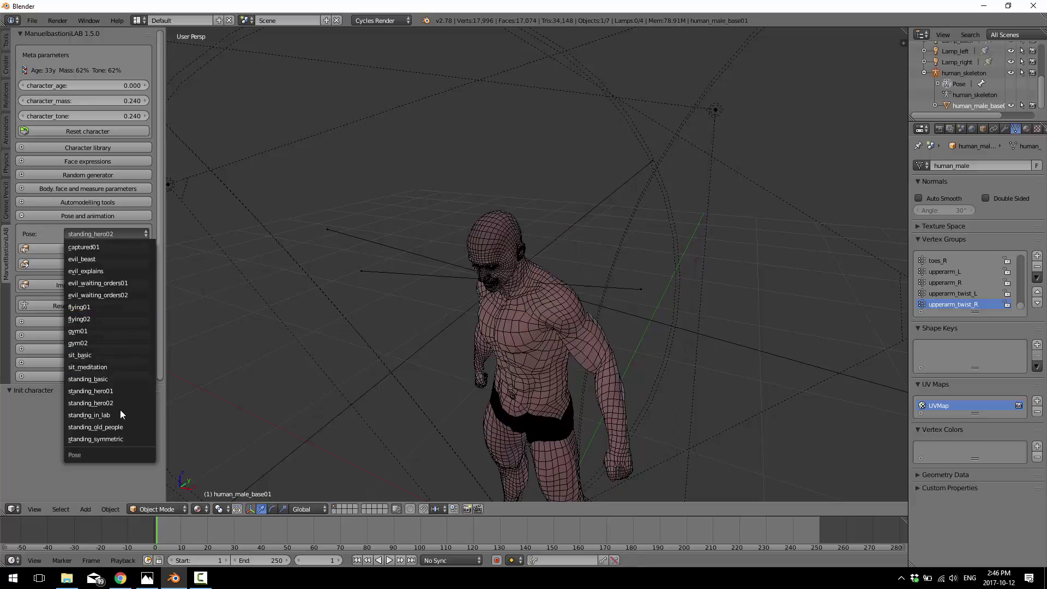
pyautogui.click(117, 438)
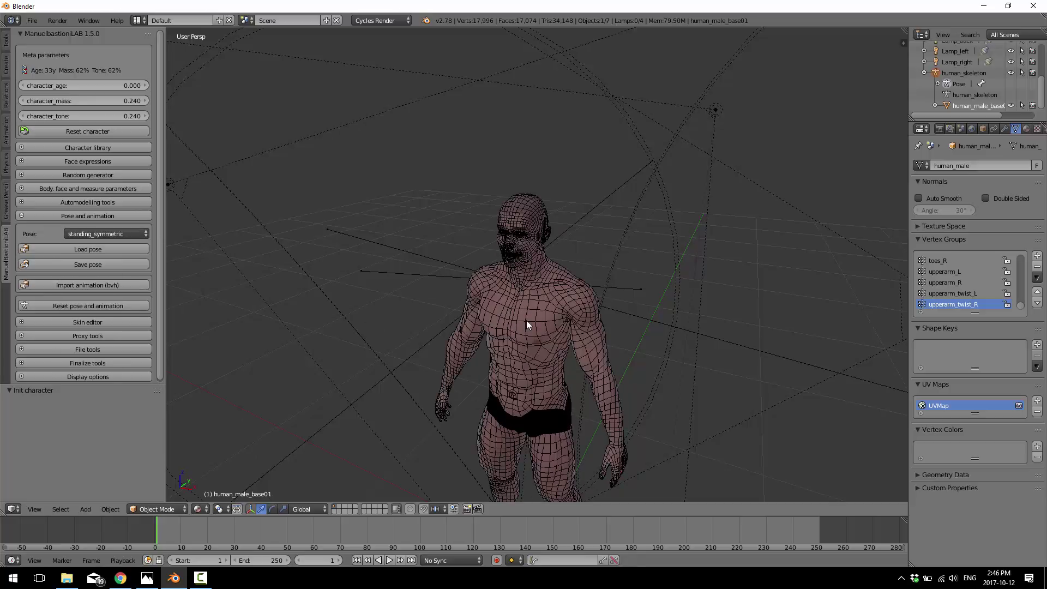
pyautogui.moveTo(614, 299); pyautogui.dragTo(603, 230, button='middle')
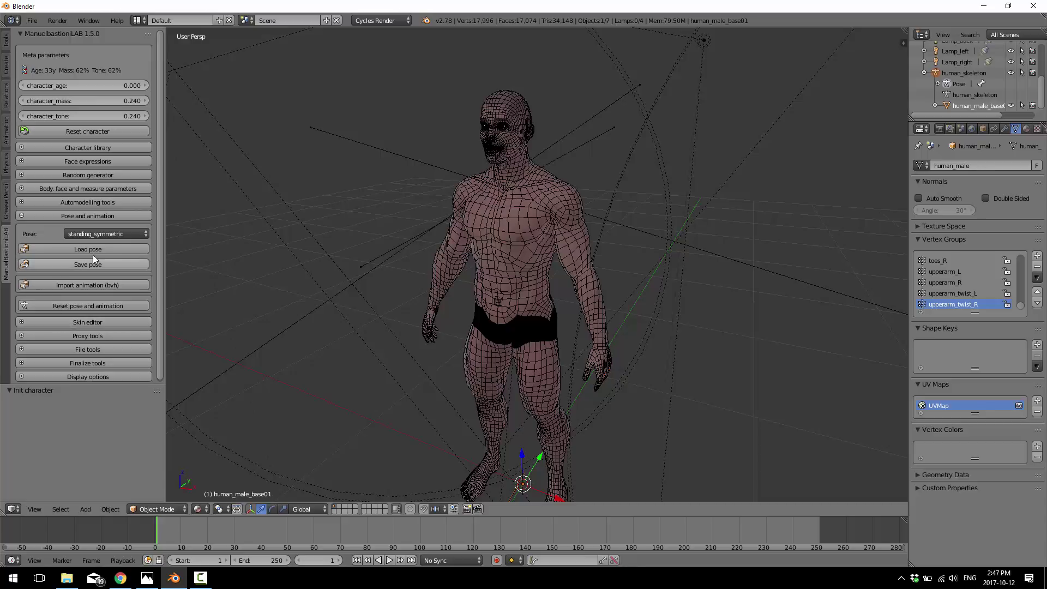
# Step: Expand the Skin editor and show human_male_base01's modifier stack with subdivision and displacement
pyautogui.click(64, 323)
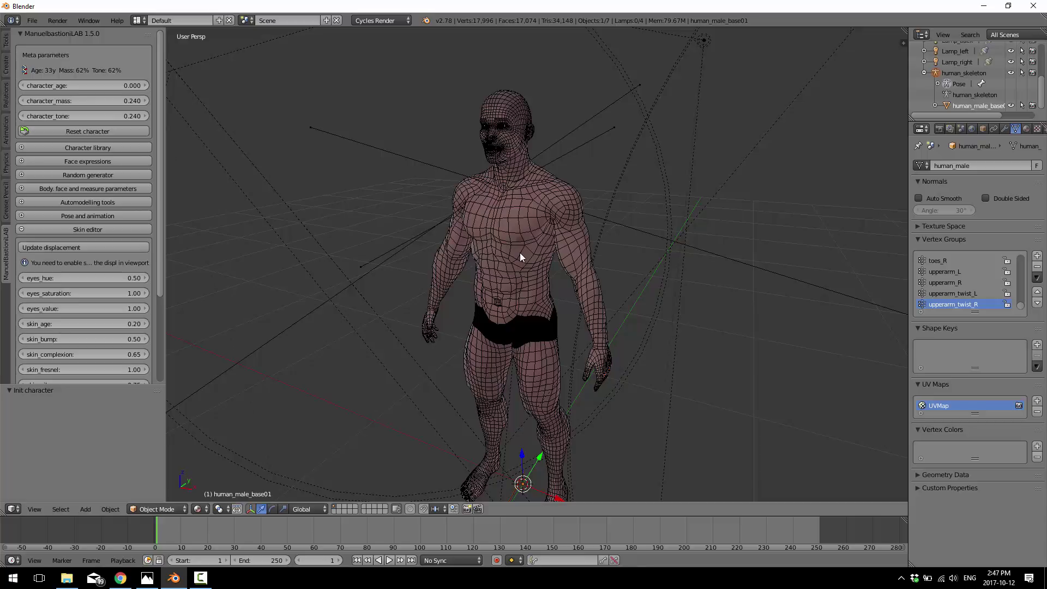
pyautogui.click(1005, 129)
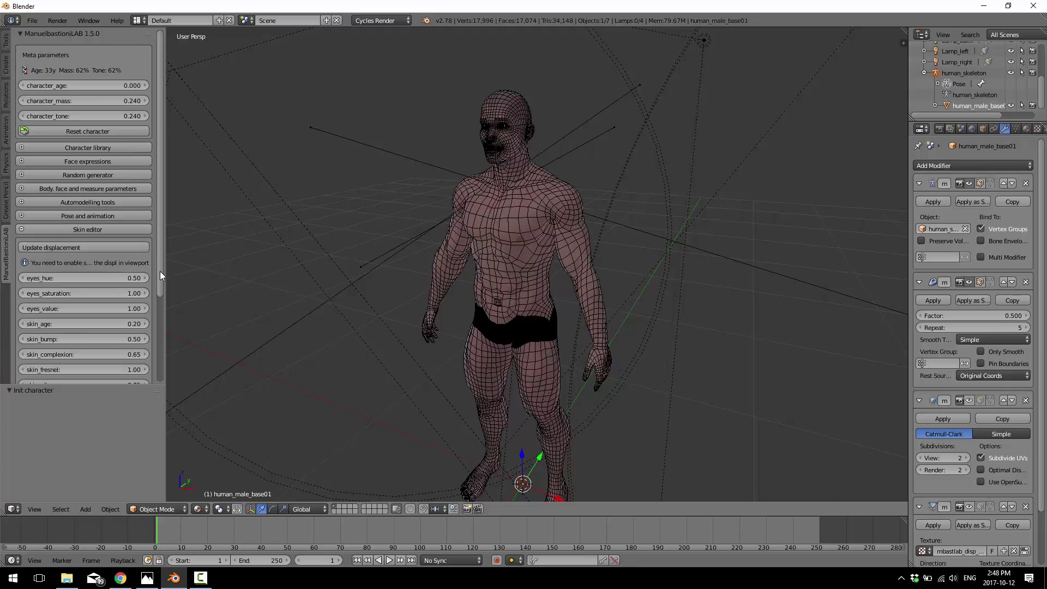
# Step: Set eyes_hue to 0.77, skin_age to 0.26, skin_bump to 1.00 and skin_complexion exactly to 0.40
pyautogui.scroll(-2, 159, 273)
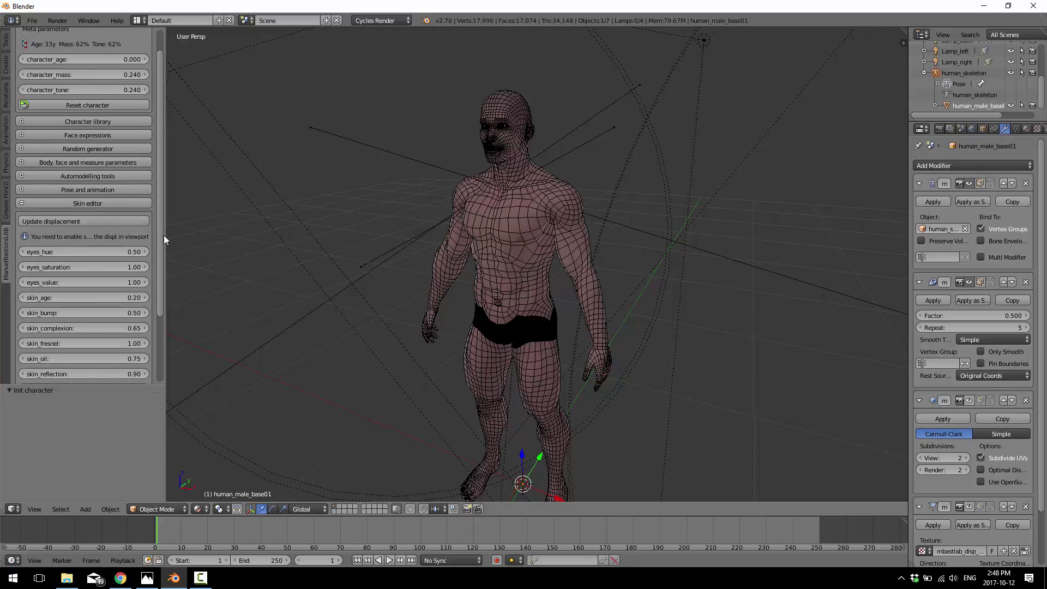
pyautogui.moveTo(165, 238)
pyautogui.mouseDown()
pyautogui.moveTo(241, 239)
pyautogui.moveTo(177, 238)
pyautogui.mouseUp()
pyautogui.click(63, 249)
pyautogui.moveTo(63, 249); pyautogui.dragTo(85, 250)
pyautogui.moveTo(51, 296); pyautogui.dragTo(60, 296)
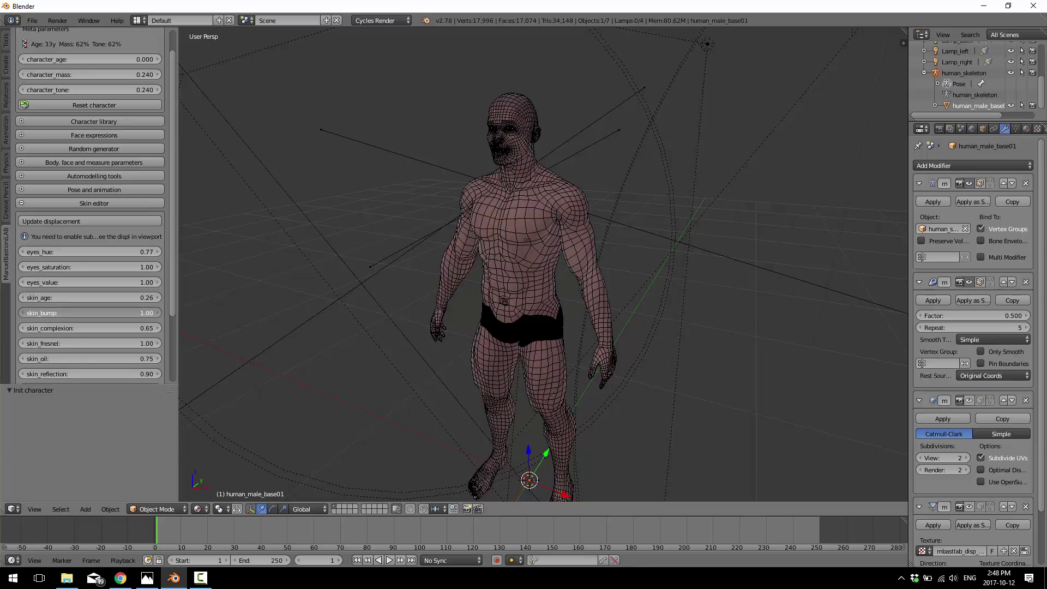
pyautogui.moveTo(76, 327); pyautogui.dragTo(136, 330)
pyautogui.click(66, 328)
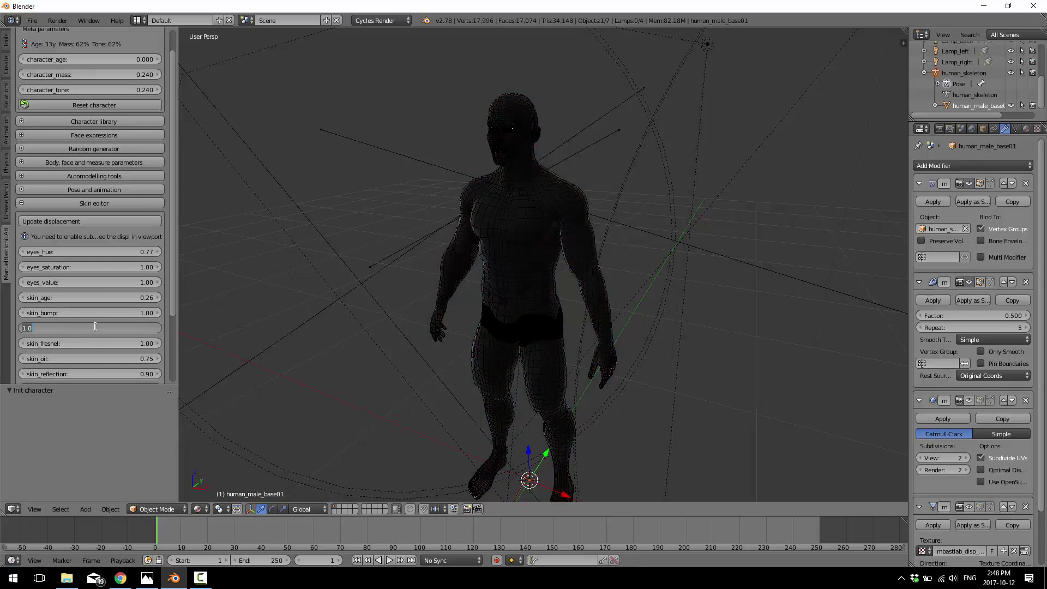
pyautogui.write('0.4')
pyautogui.press('Return')
pyautogui.scroll(-1, 97, 326)
pyautogui.scroll(-3, 103, 342)
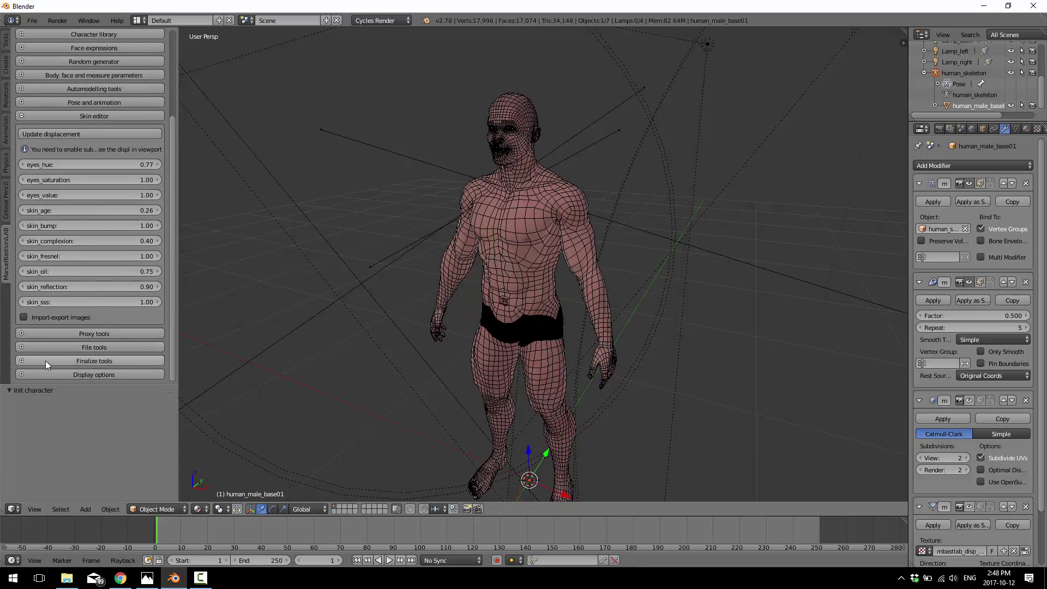
# Step: Expand Finalize tools and switch the rest pose from a-pose to t-pose
pyautogui.keyDown('ctrl'); pyautogui.click(30, 334); pyautogui.keyUp('ctrl')
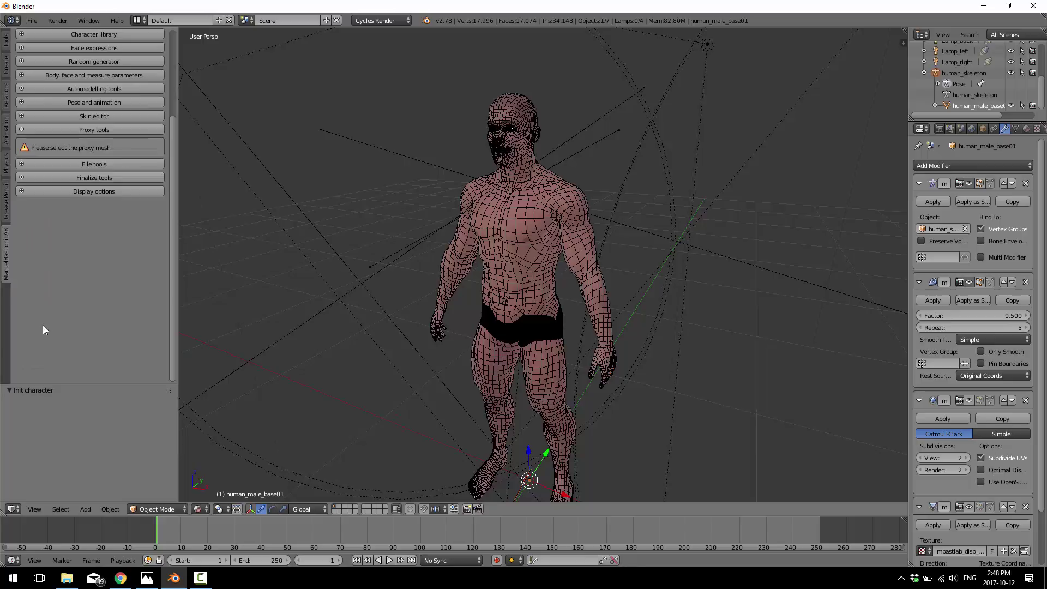
pyautogui.click(21, 179)
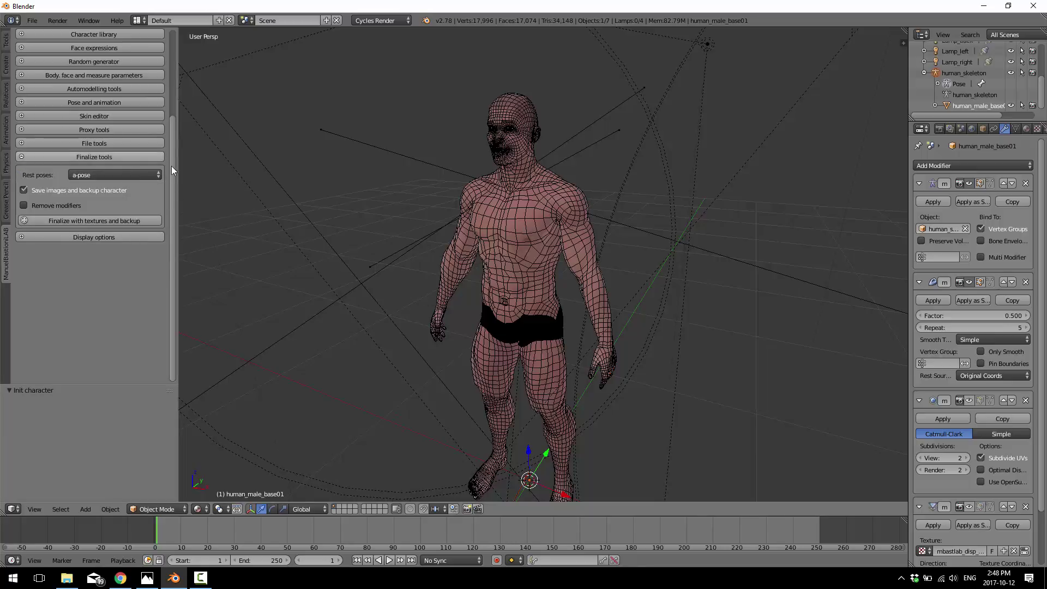
pyautogui.click(150, 175)
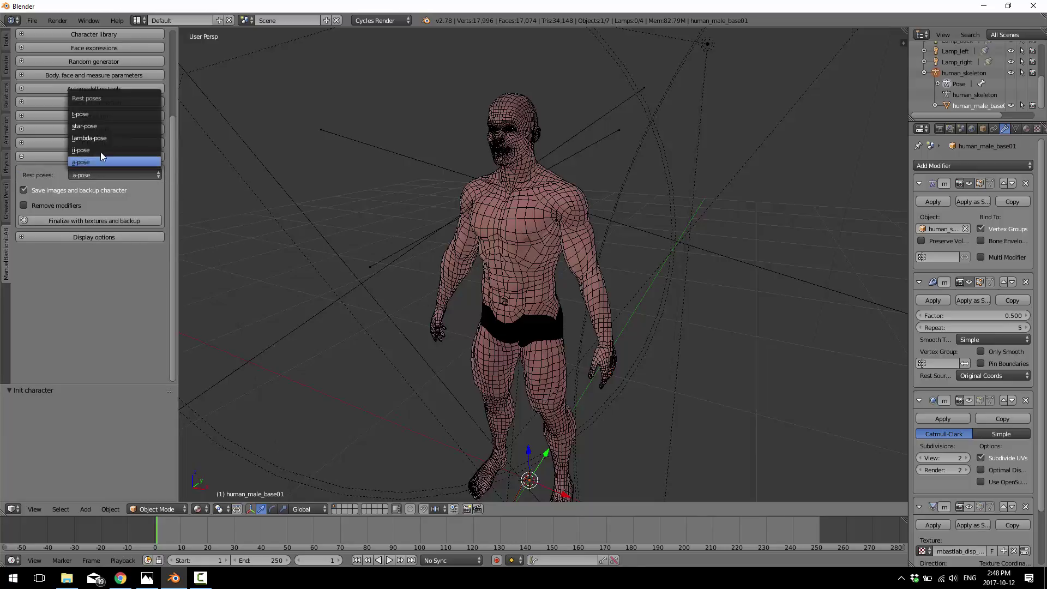
pyautogui.click(97, 115)
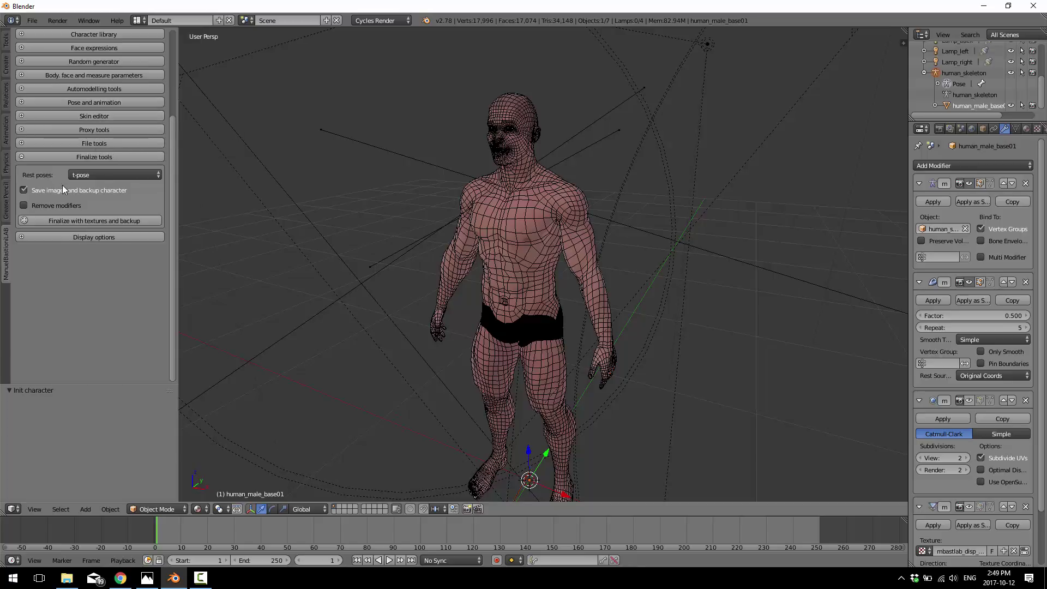
# Step: Finalize with textures and backup, saving them to Documents as untitled.png
pyautogui.click(82, 221)
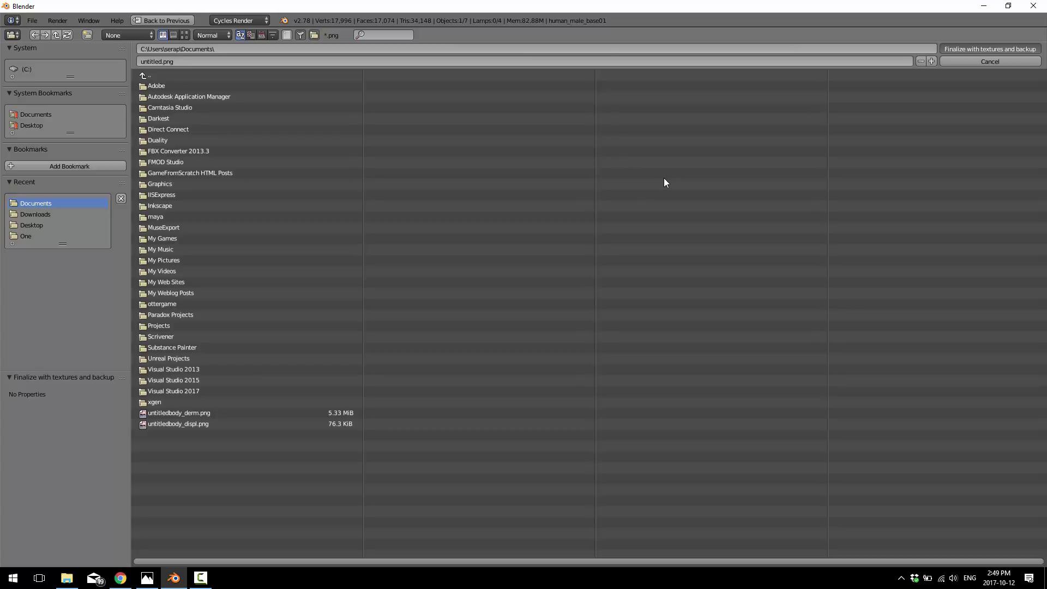
pyautogui.doubleClick(188, 410)
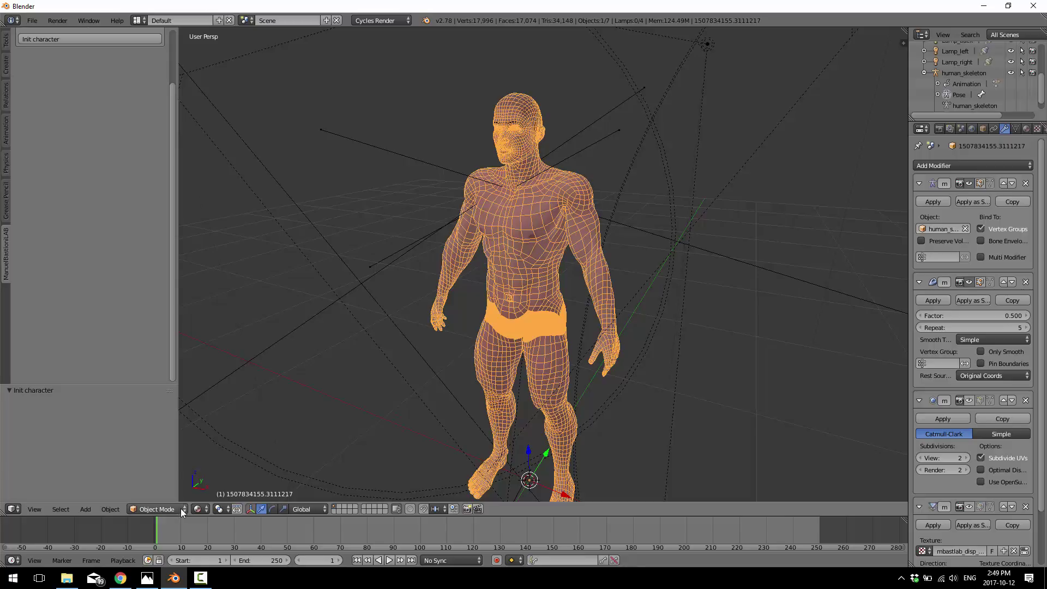
# Step: Put the human_skeleton rig into Pose Mode at frame 20 and select the left arm bones
pyautogui.click(964, 73)
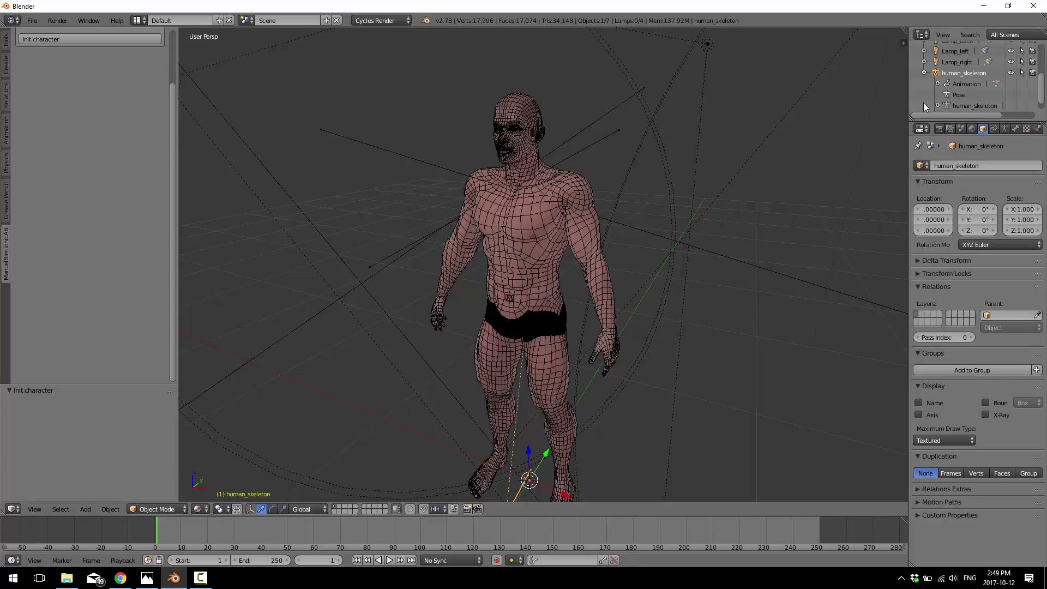
pyautogui.click(155, 510)
pyautogui.click(160, 486)
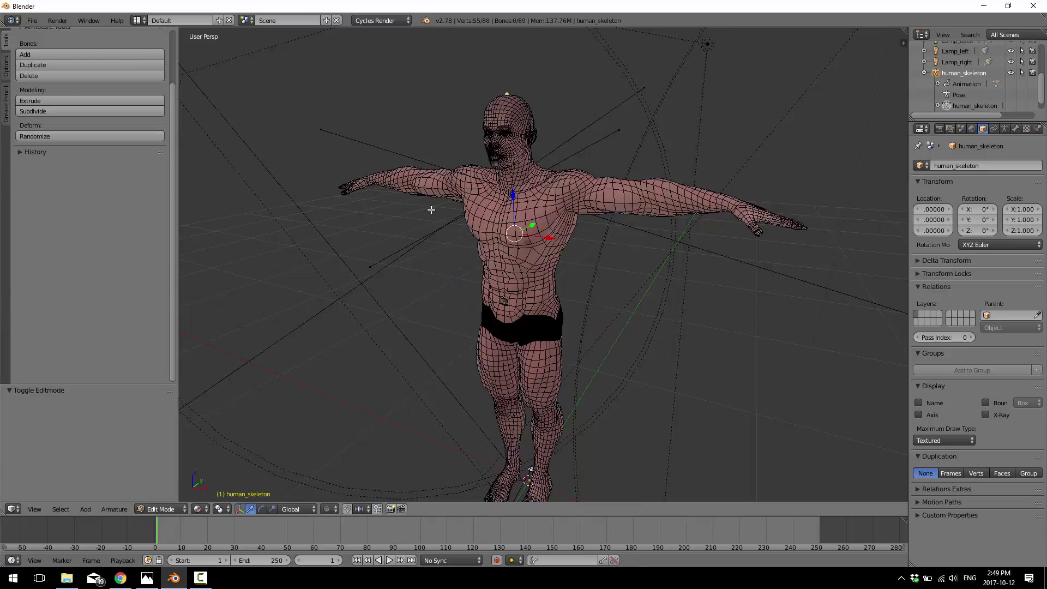
pyautogui.click(182, 511)
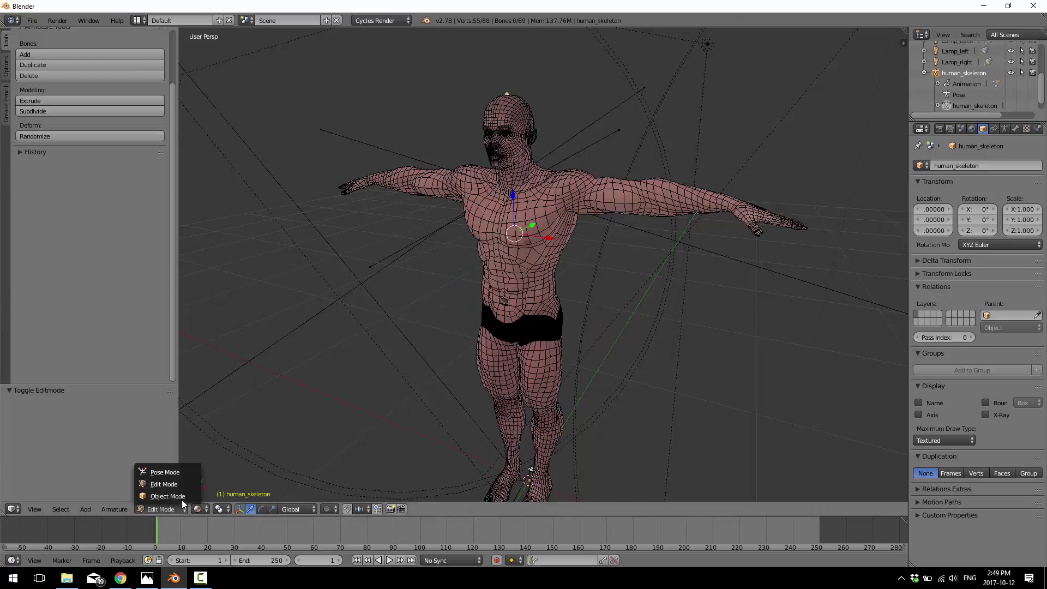
pyautogui.click(176, 473)
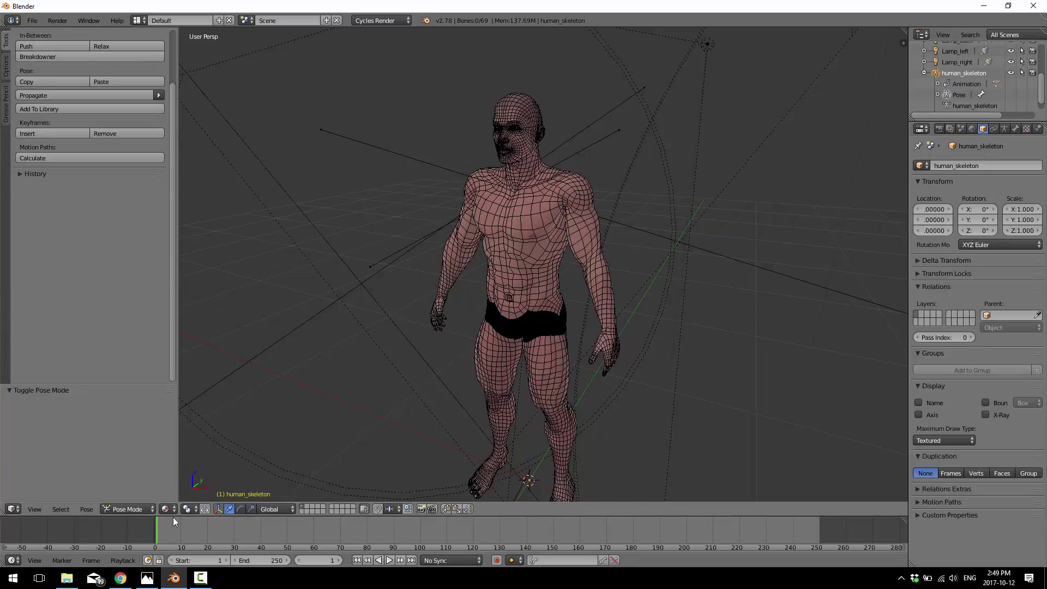
pyautogui.click(208, 532)
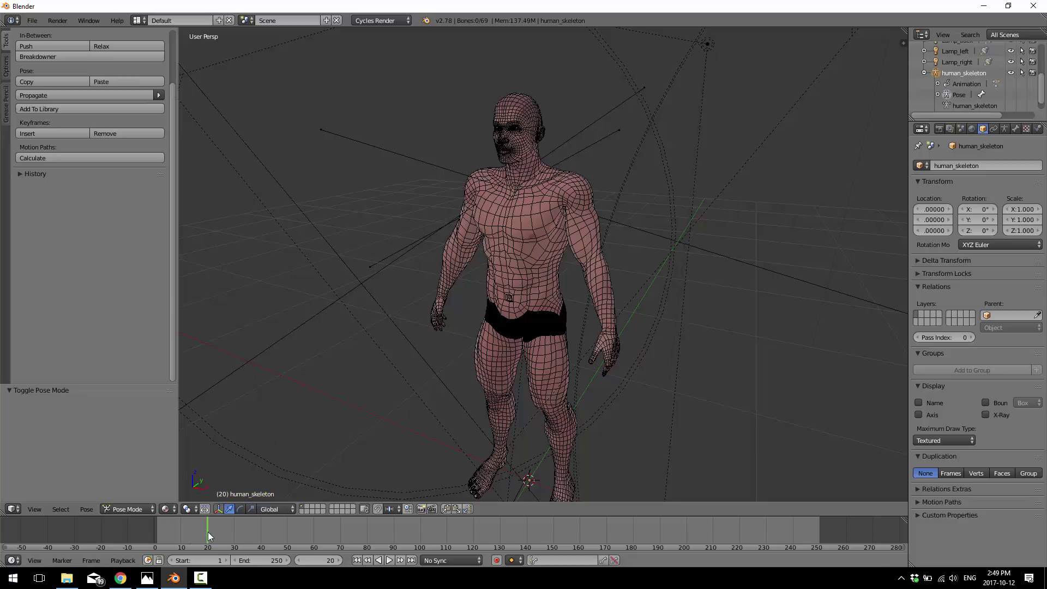
pyautogui.rightClick(589, 244)
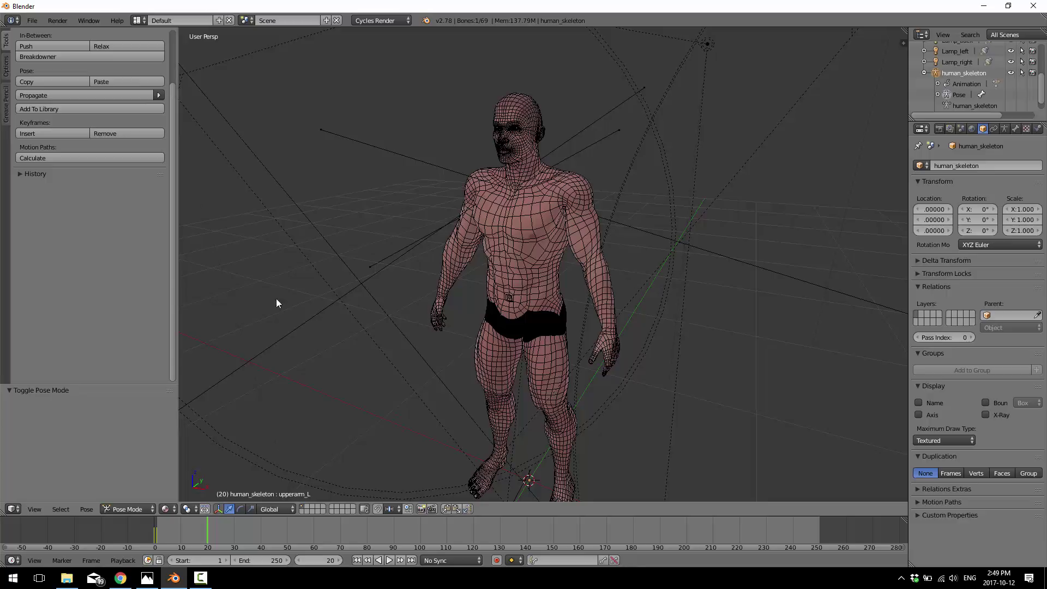
pyautogui.moveTo(642, 351); pyautogui.dragTo(510, 309, button='middle')
pyautogui.rightClick(508, 314)
pyautogui.rightClick(498, 266)
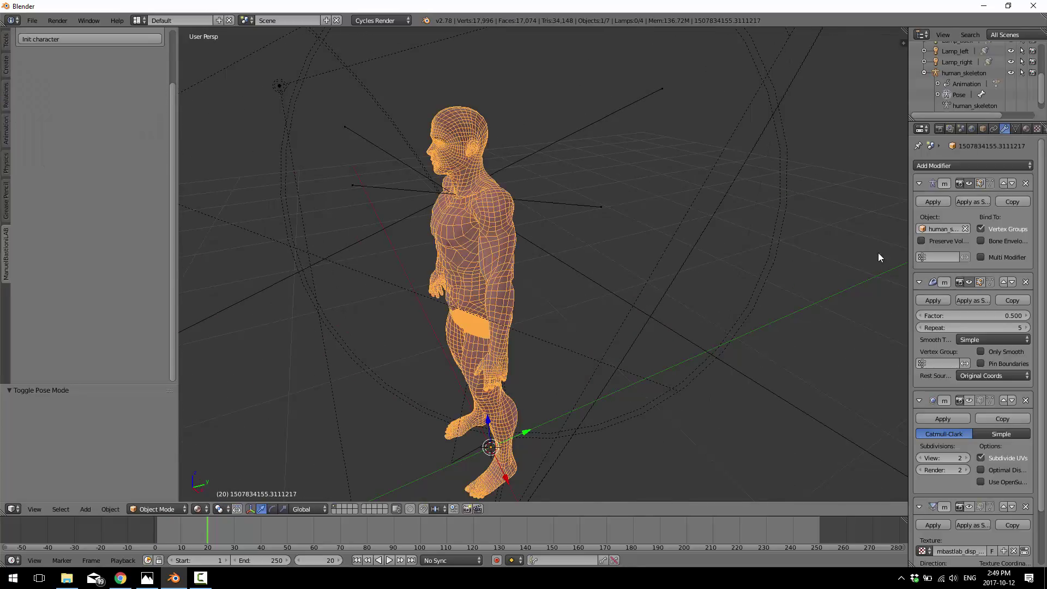
# Step: Turn on X-Ray and Octahedral bone display in the armature data settings
pyautogui.click(959, 105)
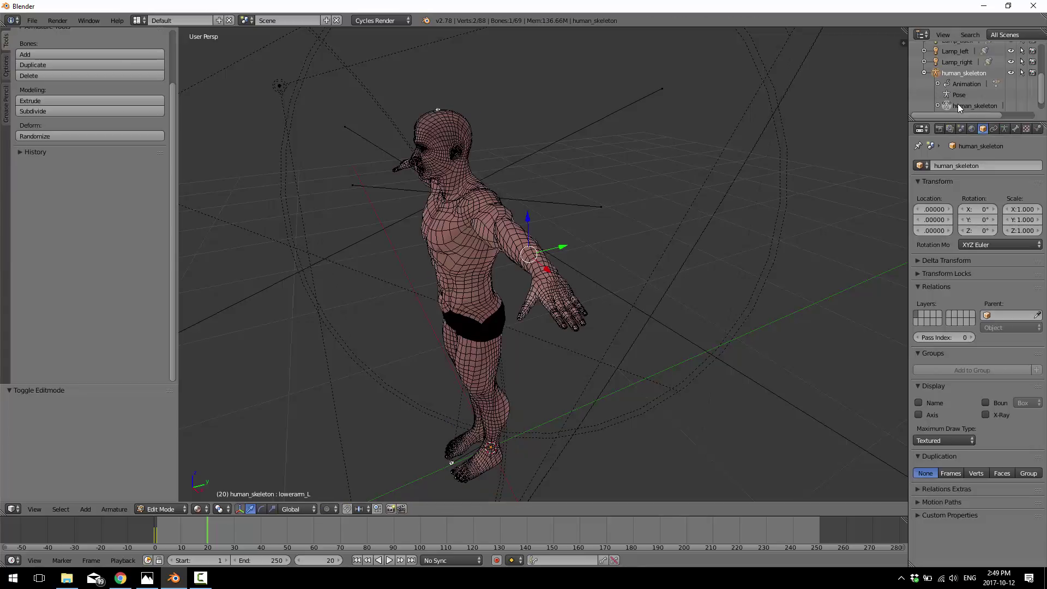
pyautogui.click(1016, 129)
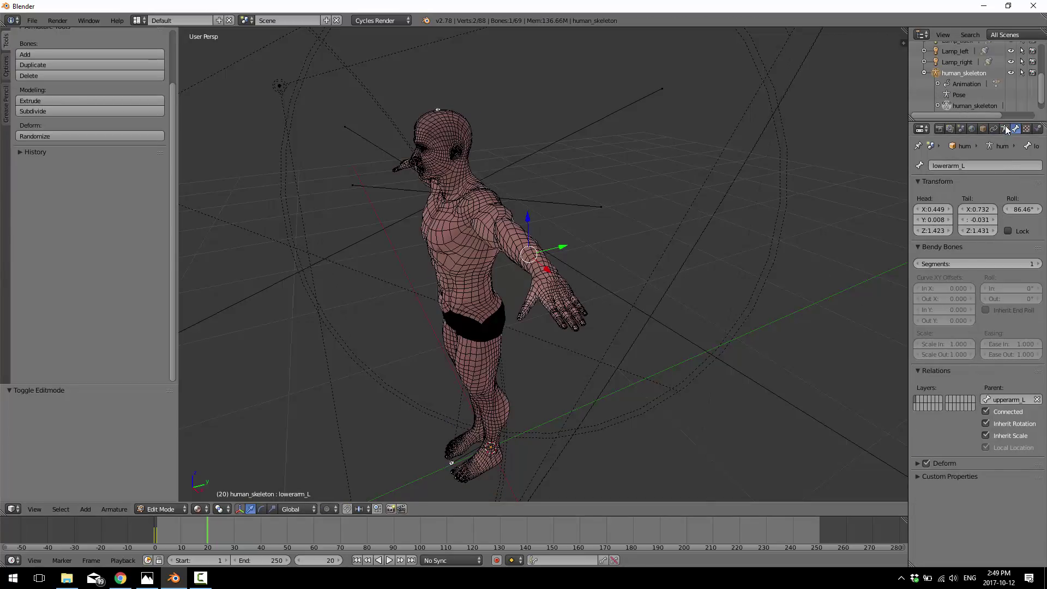
pyautogui.click(1005, 130)
pyautogui.click(986, 319)
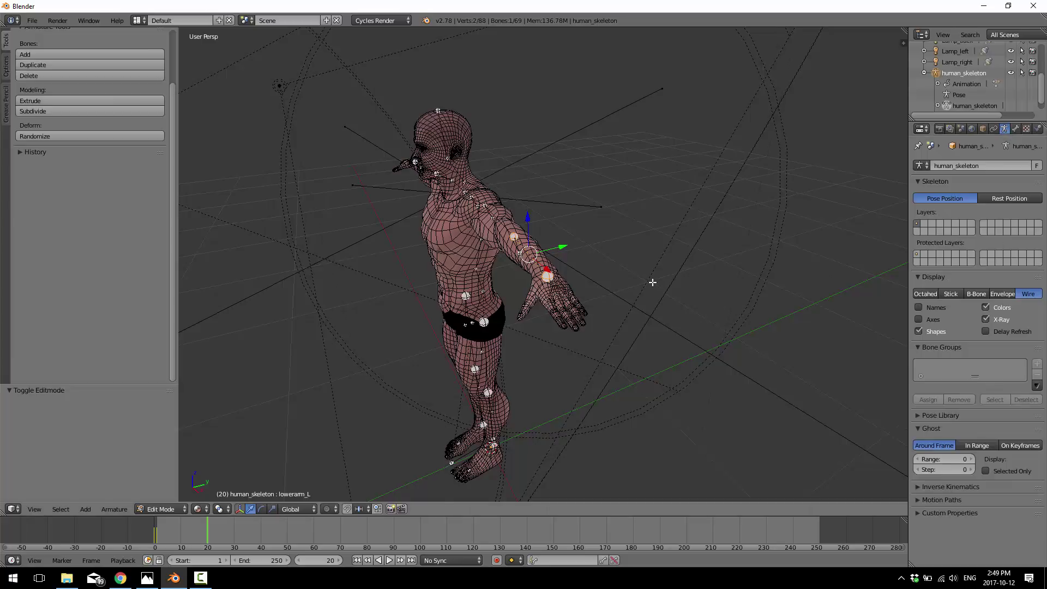
pyautogui.moveTo(652, 283); pyautogui.dragTo(631, 267, button='middle')
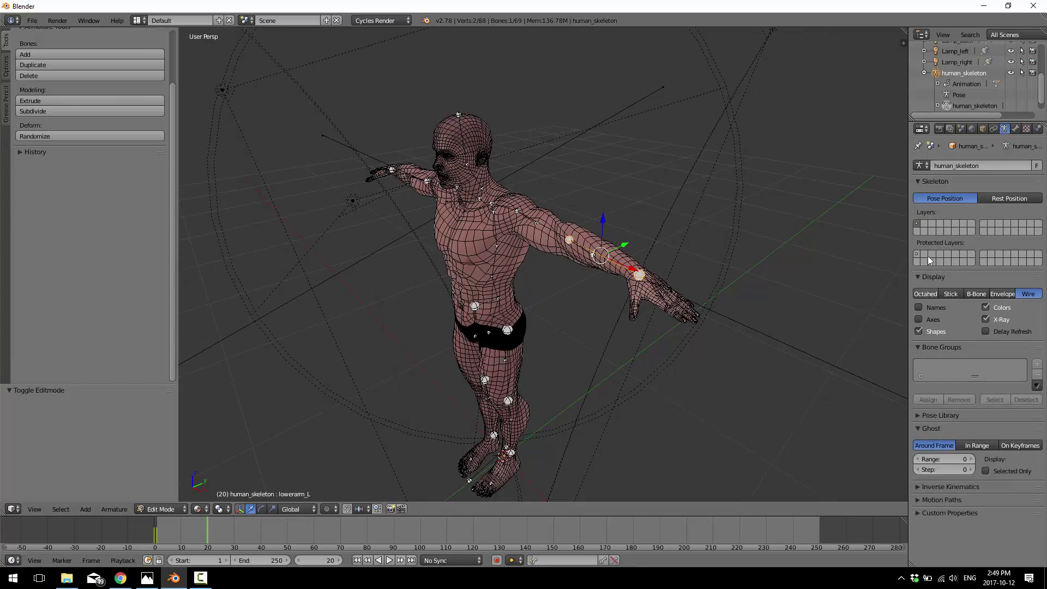
pyautogui.click(926, 293)
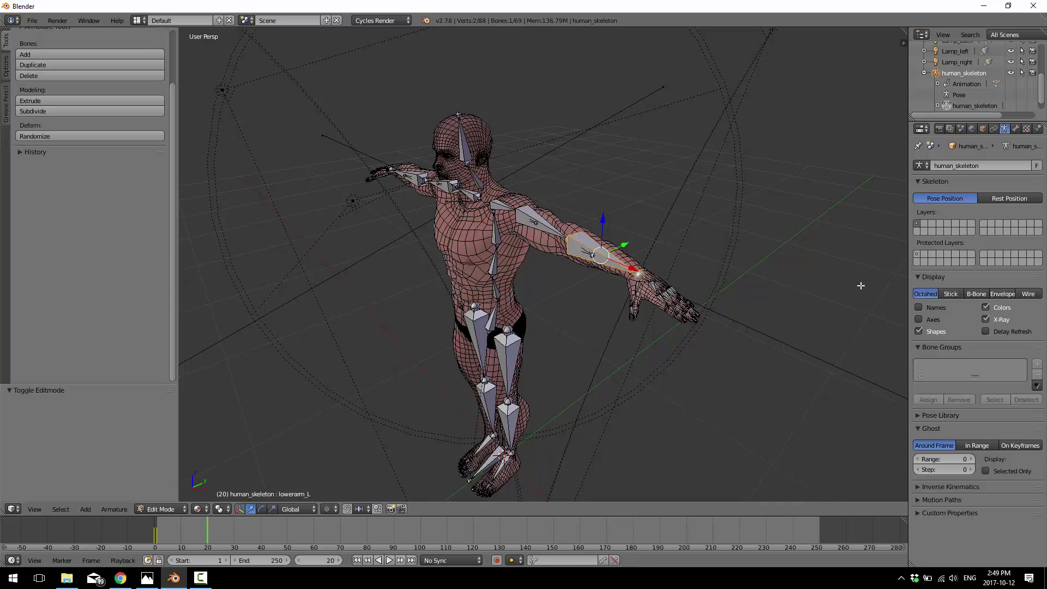
# Step: In Pose Mode, rotate the lowerarm_L and upperarm_L bones to bend the left arm
pyautogui.click(178, 510)
pyautogui.click(171, 473)
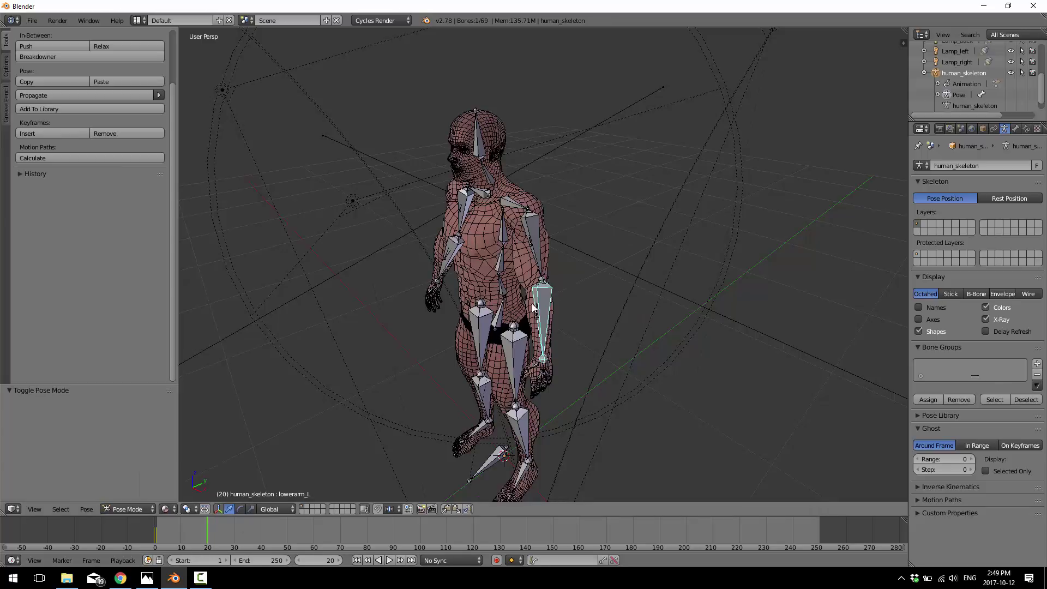
pyautogui.press('r')
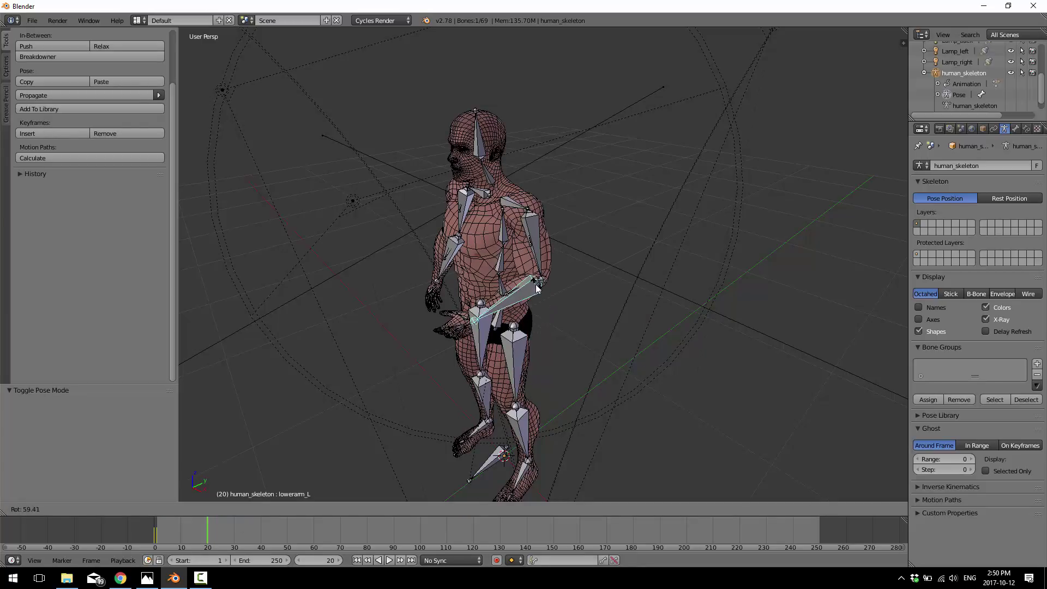
pyautogui.click(546, 274)
pyautogui.rightClick(536, 256)
pyautogui.press('r')
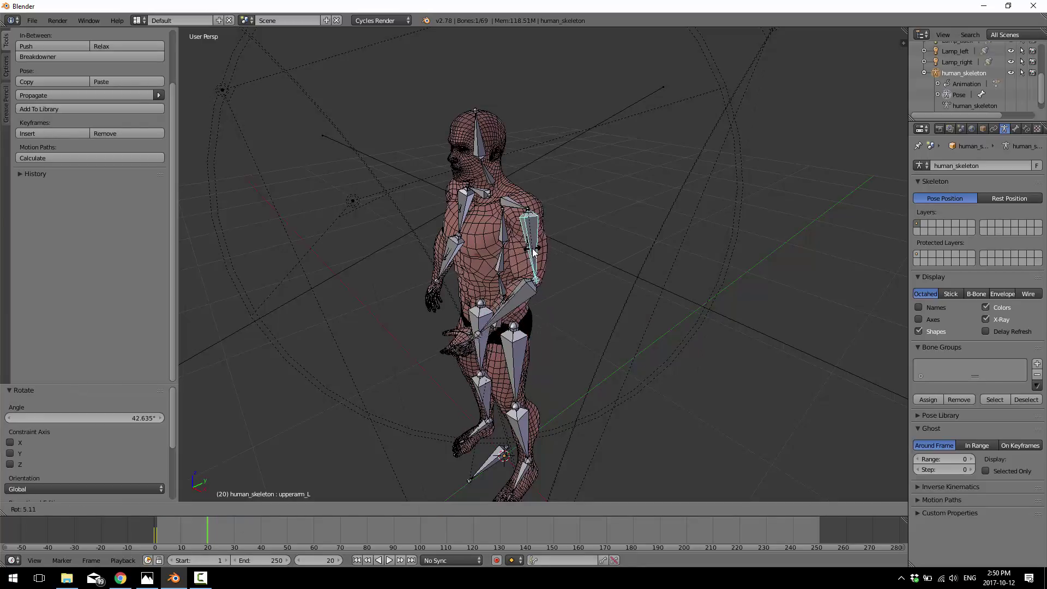
pyautogui.click(537, 258)
# Step: Rotate the upperarm_twist_L bone by -15.932° and view the whole posed figure from the front
pyautogui.moveTo(538, 261); pyautogui.dragTo(734, 257, button='middle')
pyautogui.scroll(4, 577, 284)
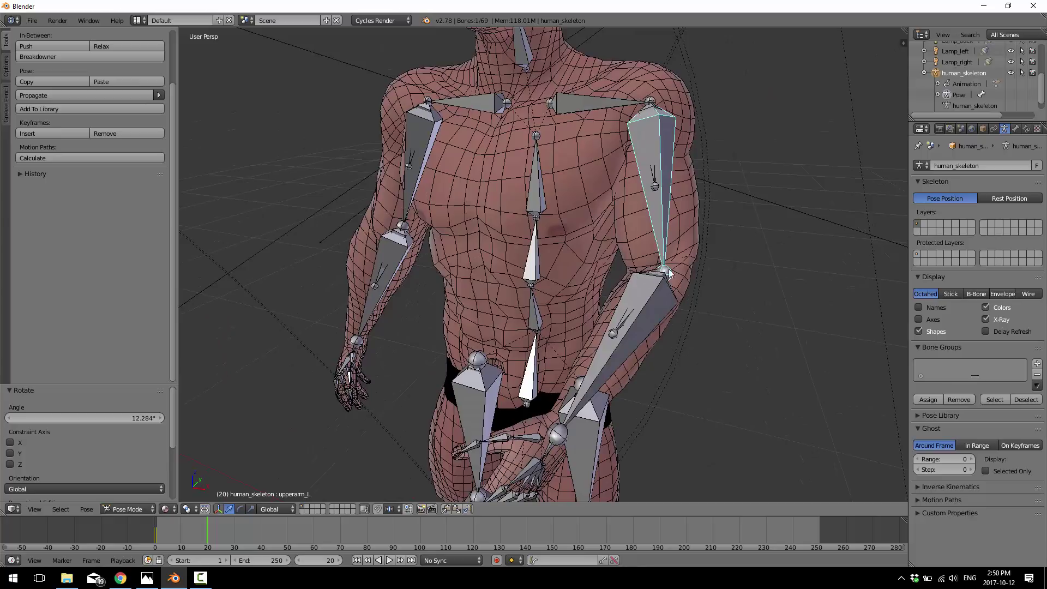
pyautogui.rightClick(655, 155)
pyautogui.press('r')
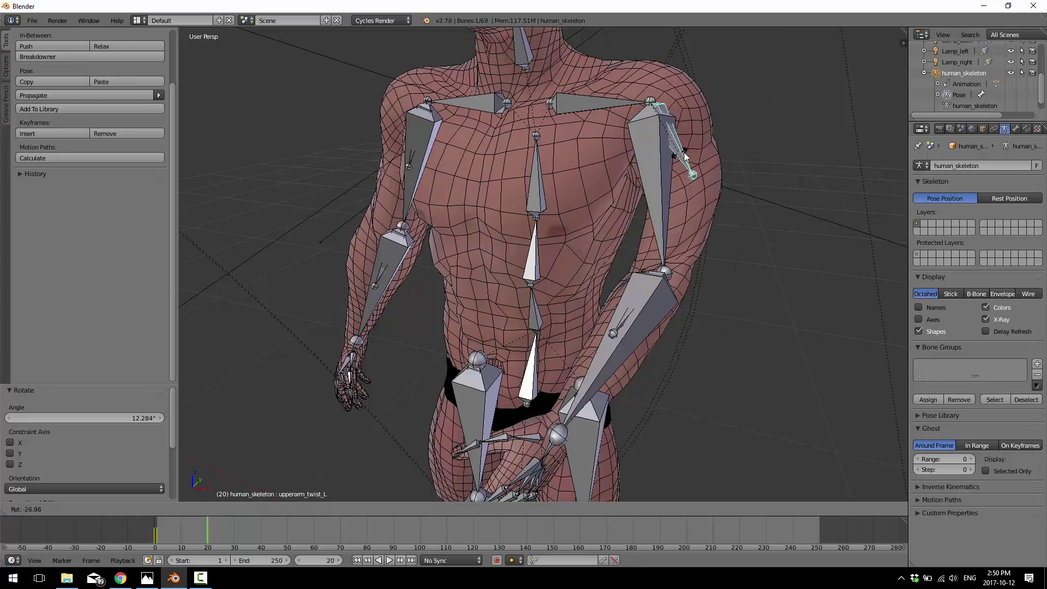
pyautogui.click(670, 163)
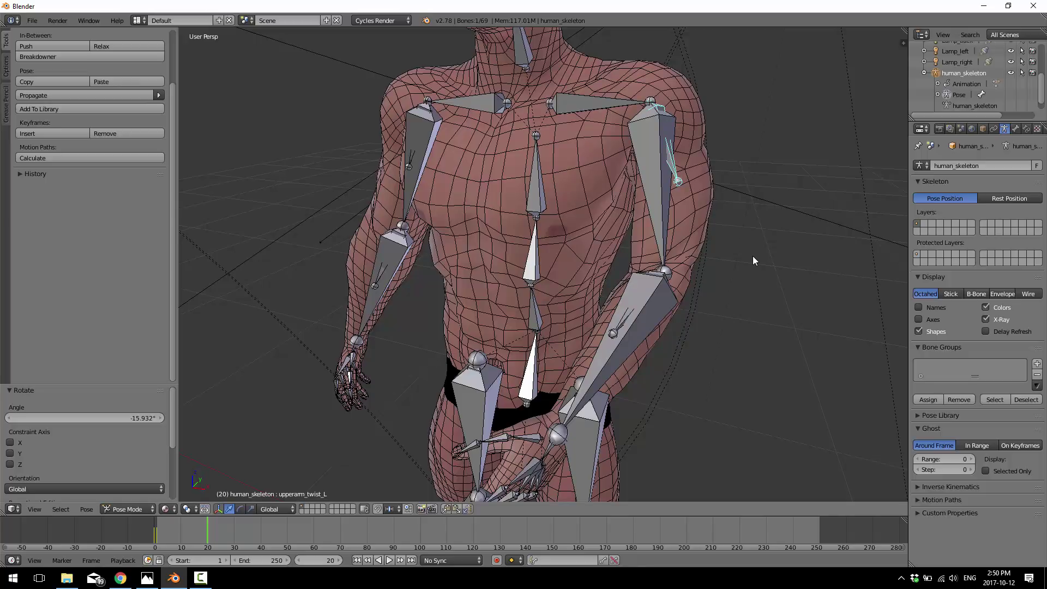
pyautogui.scroll(-3, 521, 421)
pyautogui.moveTo(522, 421); pyautogui.dragTo(528, 417, button='middle')
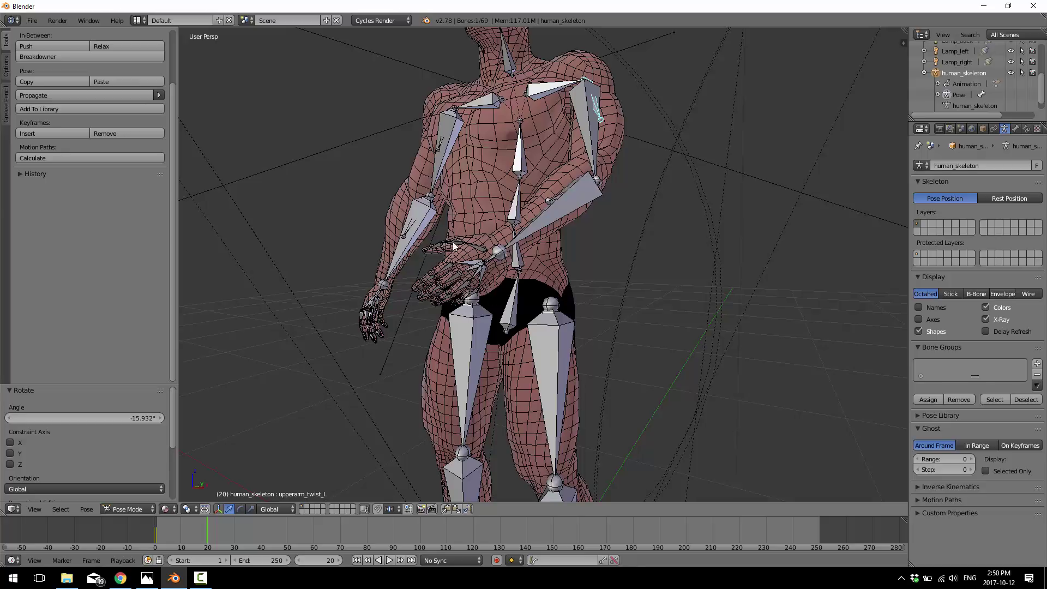
pyautogui.scroll(-6, 526, 205)
pyautogui.moveTo(620, 271); pyautogui.dragTo(634, 286, button='middle')
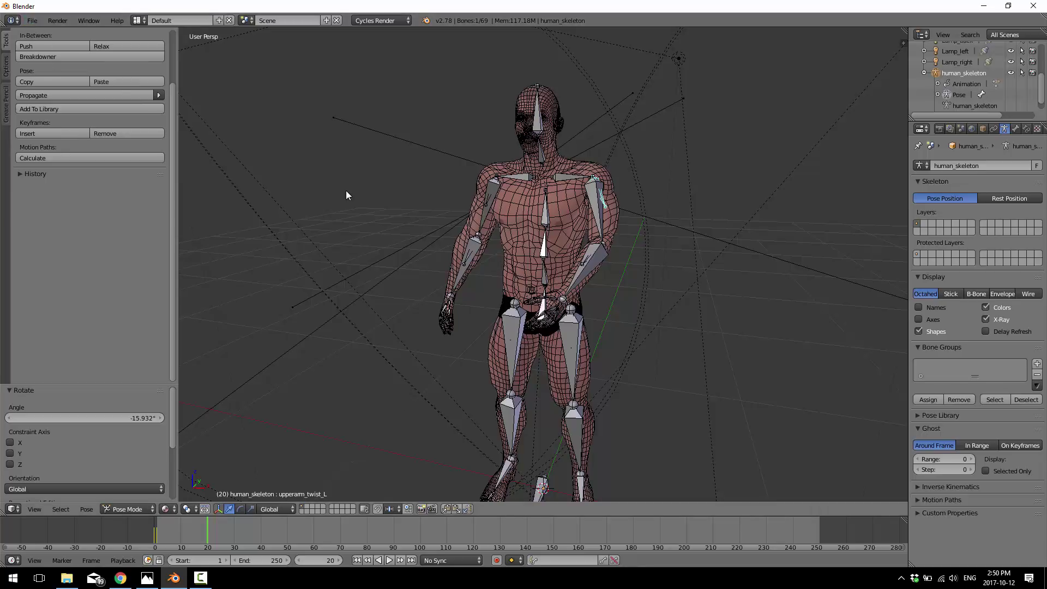
pyautogui.scroll(-1, 350, 194)
# Step: Start a new startup scene and delete the default cube
pyautogui.click(31, 21)
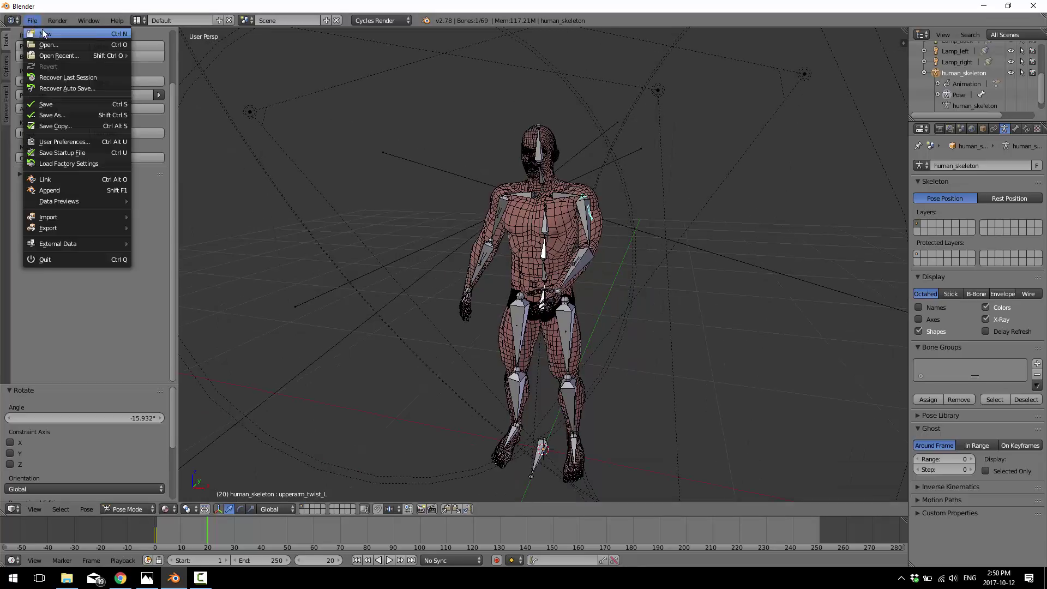
pyautogui.click(44, 31)
pyautogui.click(53, 41)
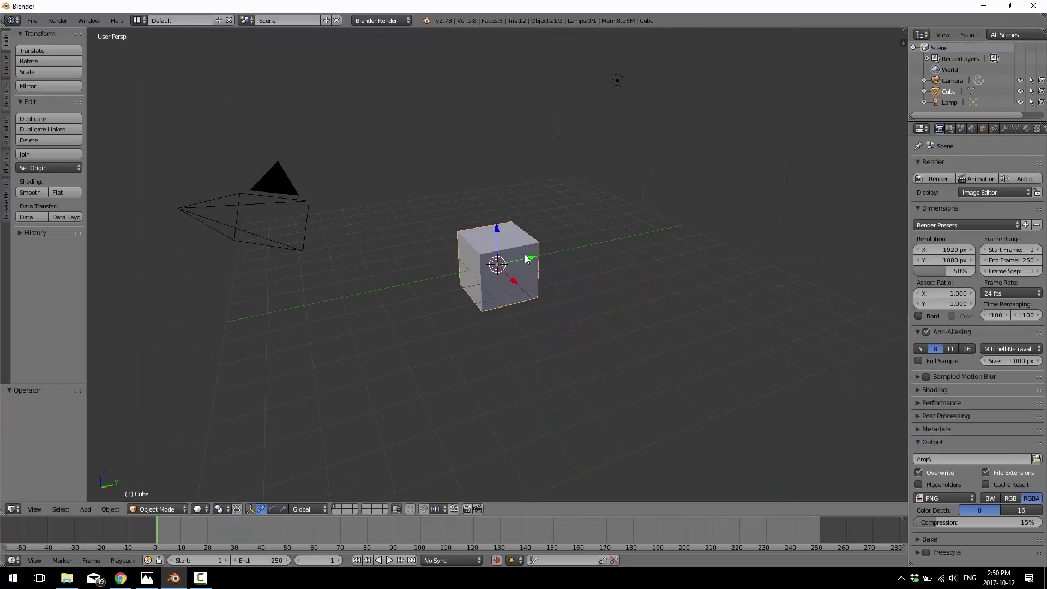
pyautogui.press('x')
pyautogui.click(474, 239)
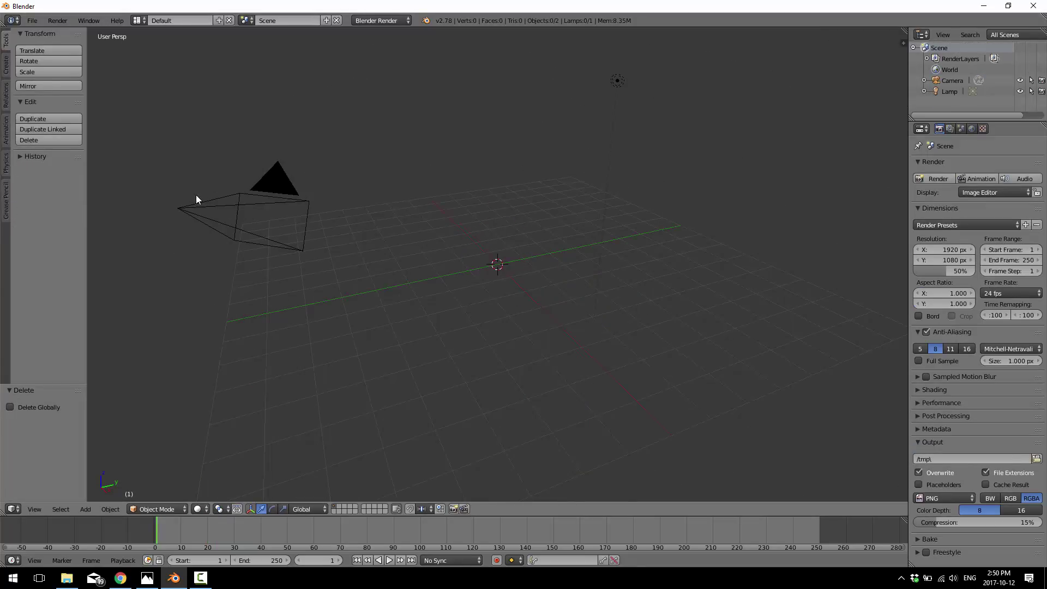
# Step: Enable the ManuelbastioniLAB add-on via a 'lab' search and save the user settings
pyautogui.click(32, 21)
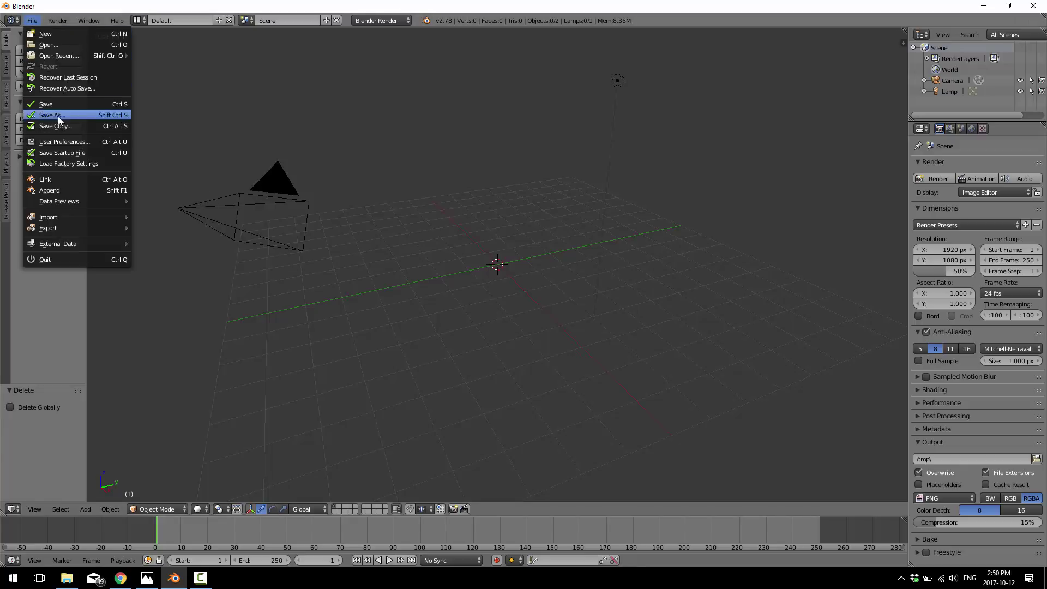
pyautogui.click(64, 140)
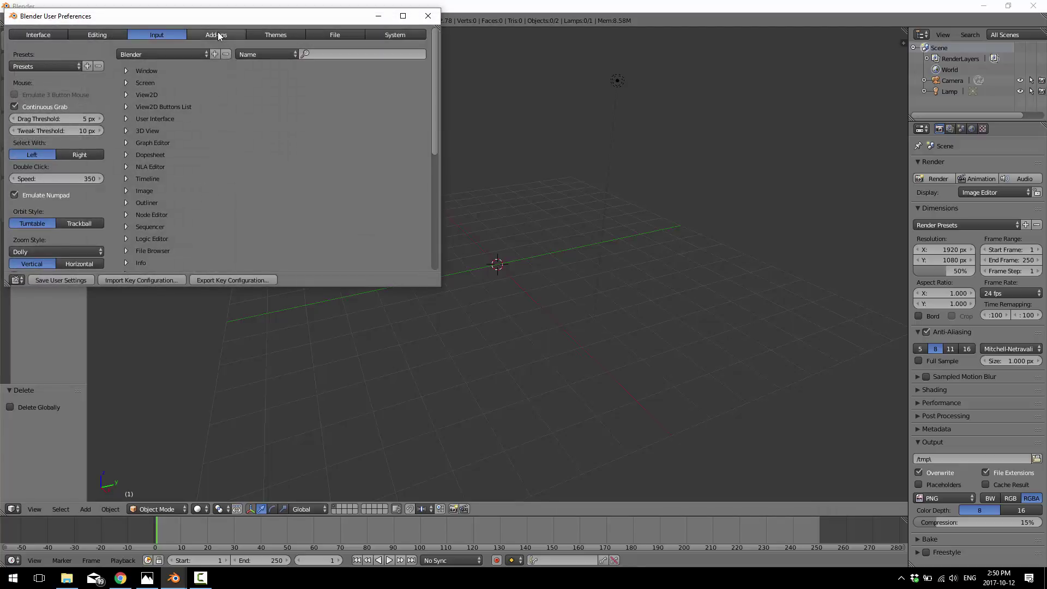
pyautogui.click(218, 34)
pyautogui.click(49, 53)
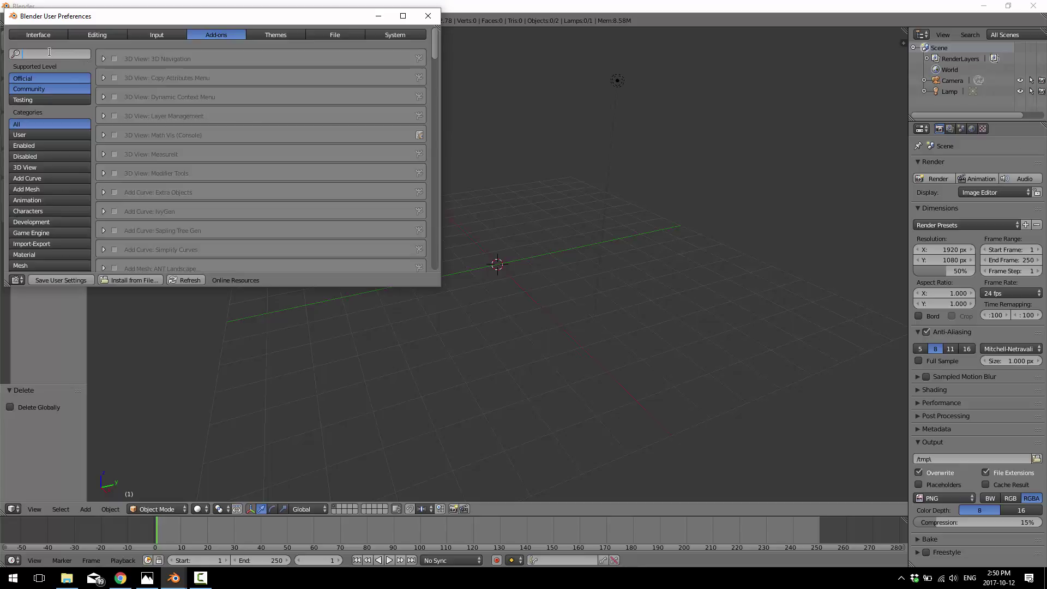
pyautogui.write('lab')
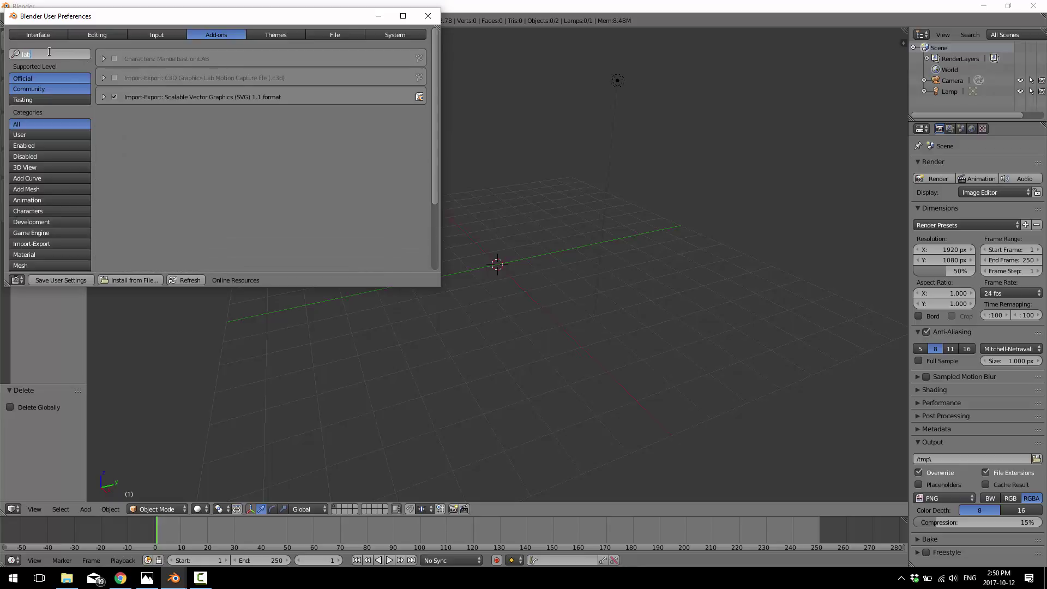
pyautogui.click(114, 59)
pyautogui.click(114, 59)
pyautogui.click(66, 281)
pyautogui.click(429, 15)
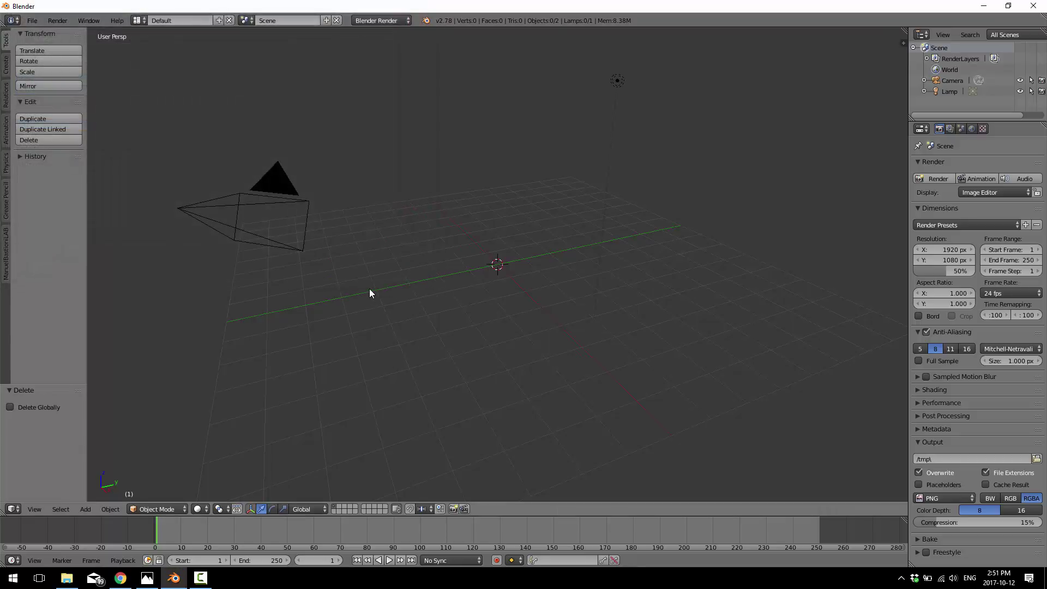
# Step: Initialize an Anime classic male shojo character from the ManuelbastioniLAB panel and view it from the front
pyautogui.click(7, 262)
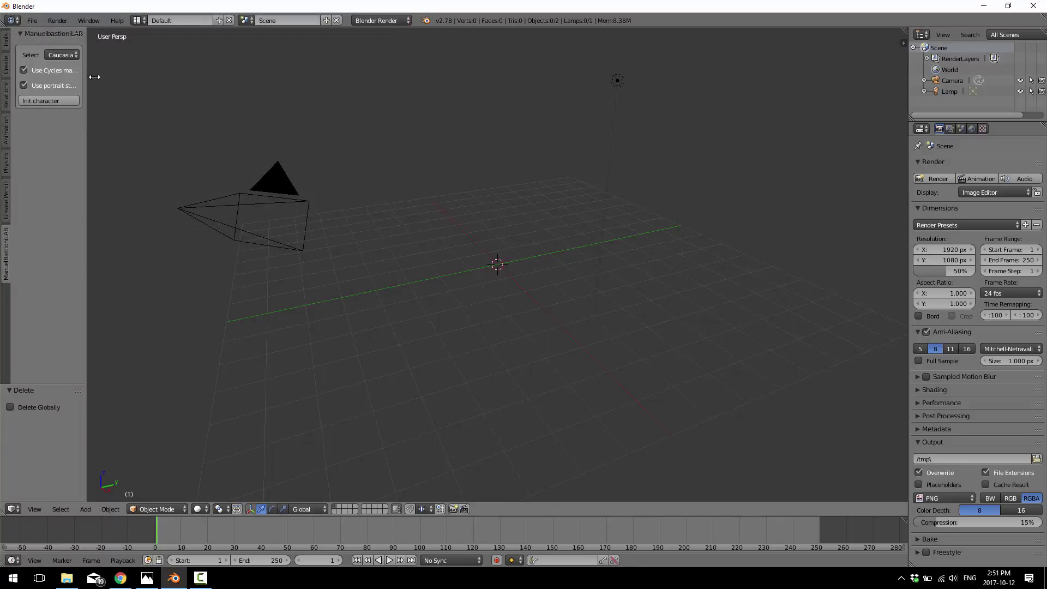
pyautogui.moveTo(86, 70); pyautogui.dragTo(203, 96)
pyautogui.click(174, 54)
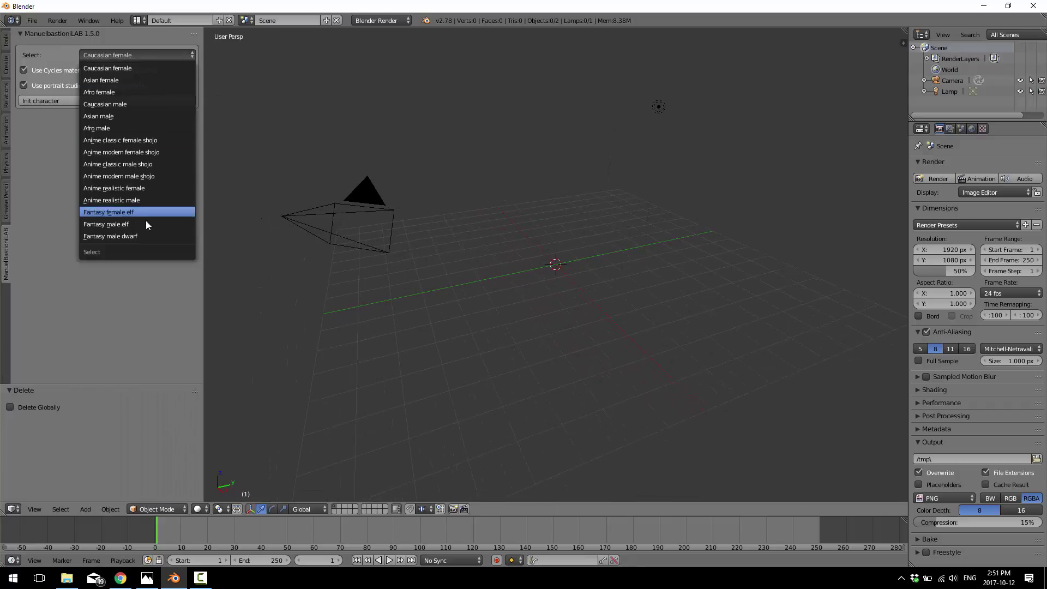
pyautogui.click(125, 167)
pyautogui.click(62, 100)
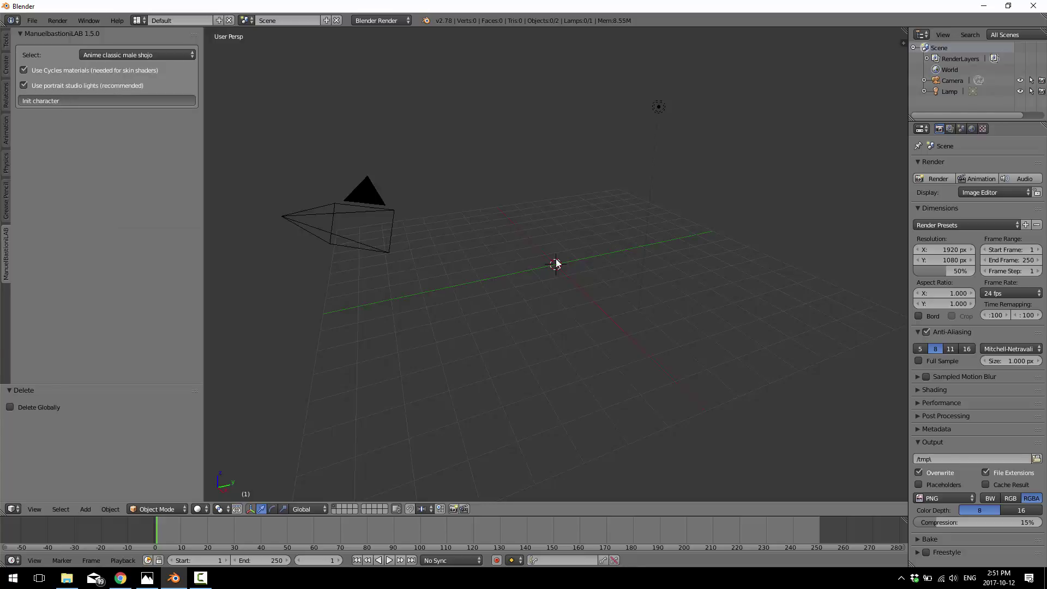
pyautogui.scroll(3, 571, 252)
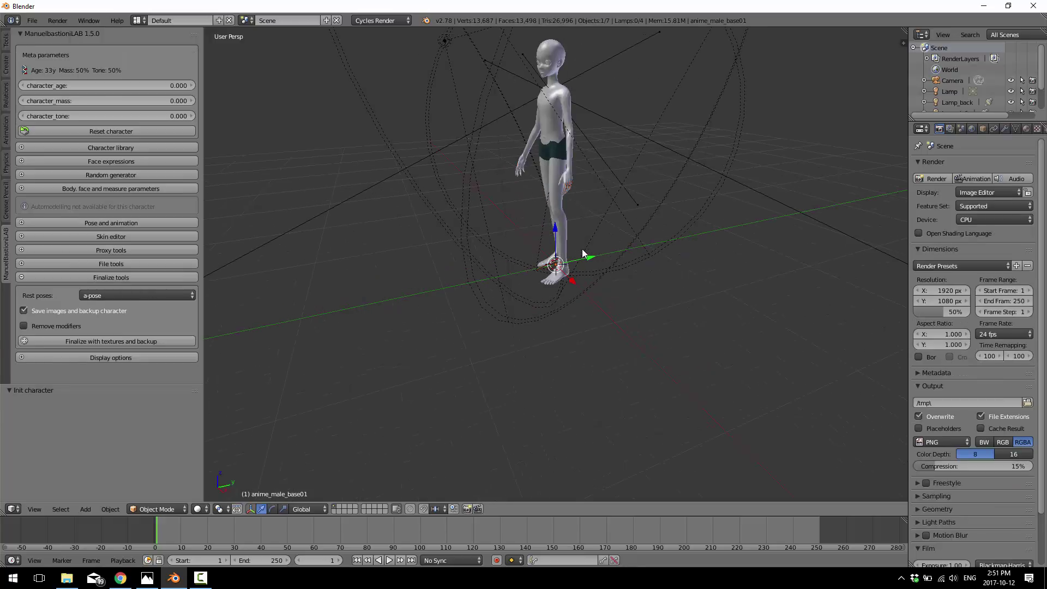
pyautogui.moveTo(588, 254); pyautogui.dragTo(663, 258, button='middle')
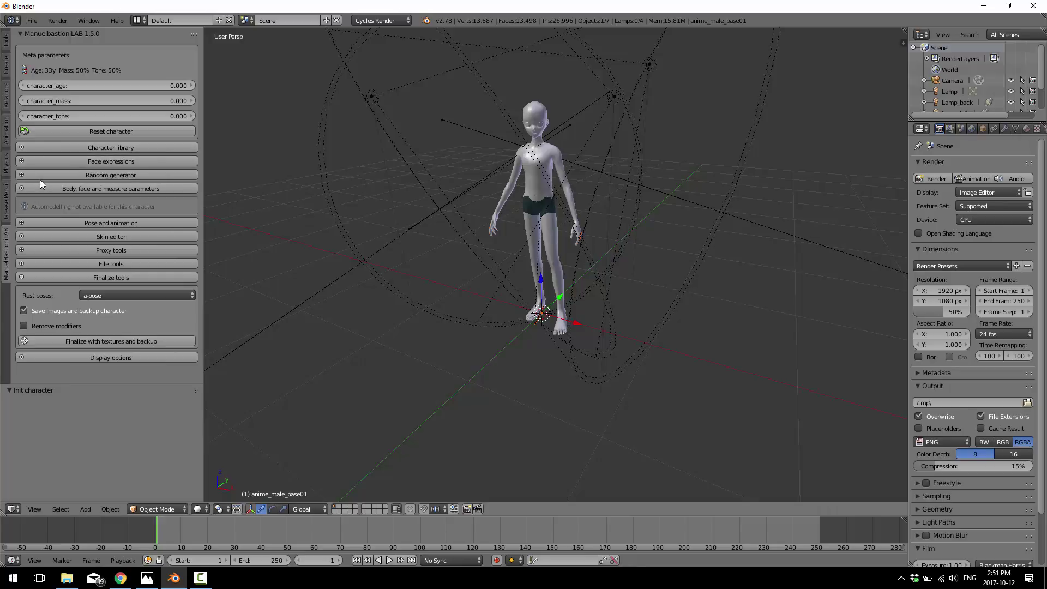
# Step: Set the character library type to specialtype_bodybuilder
pyautogui.click(21, 147)
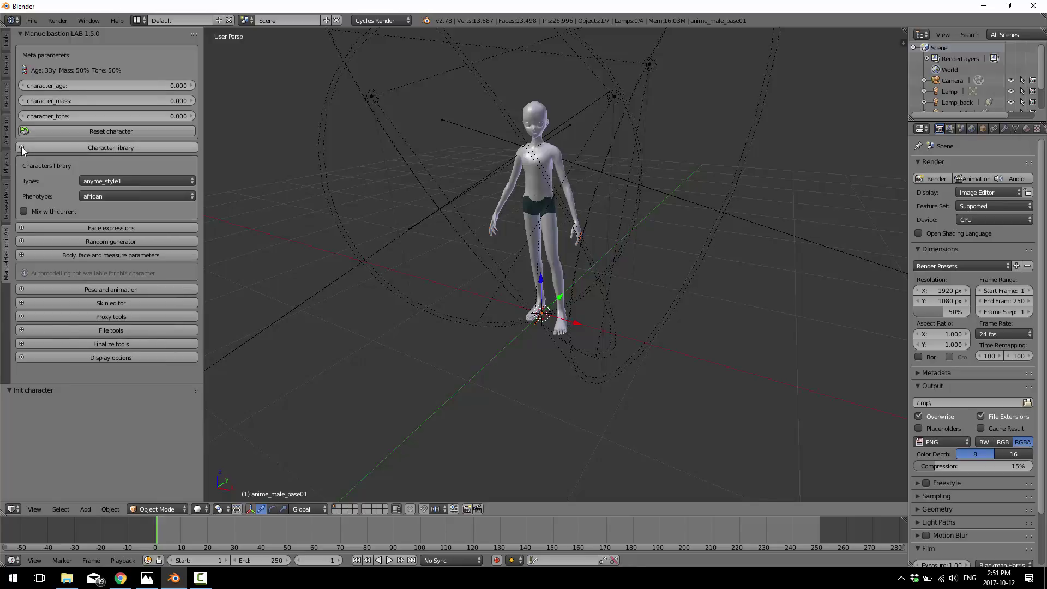
pyautogui.click(134, 182)
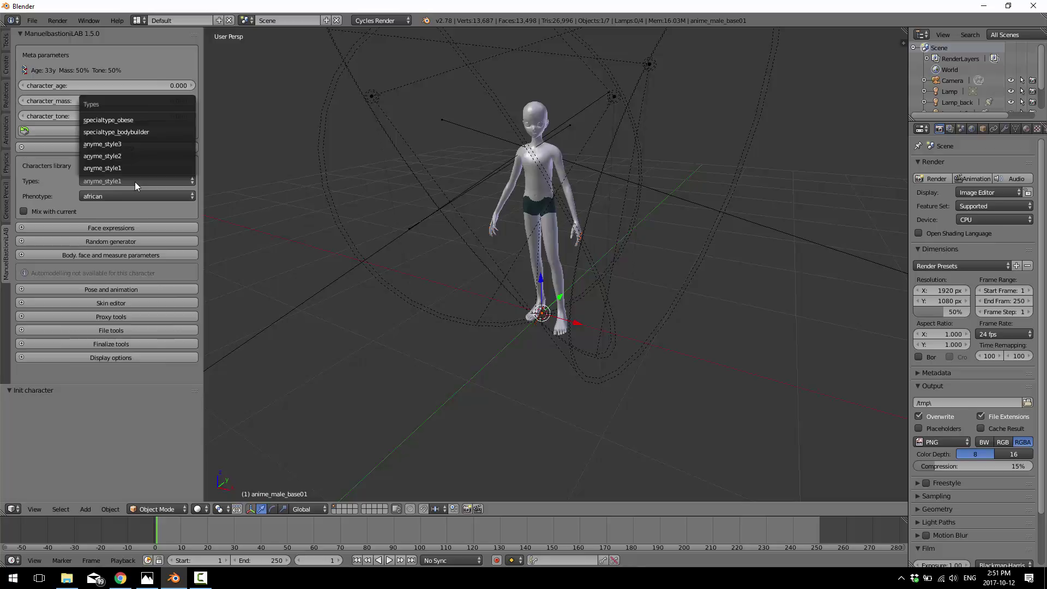
pyautogui.click(128, 132)
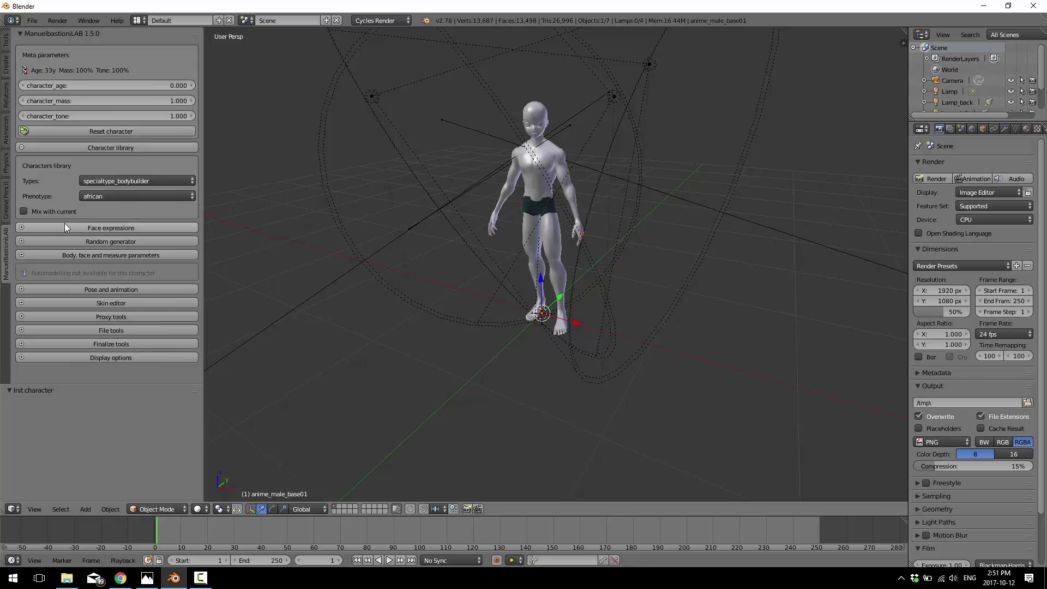
# Step: Apply the 'pain' face expression to the anime male
pyautogui.click(27, 228)
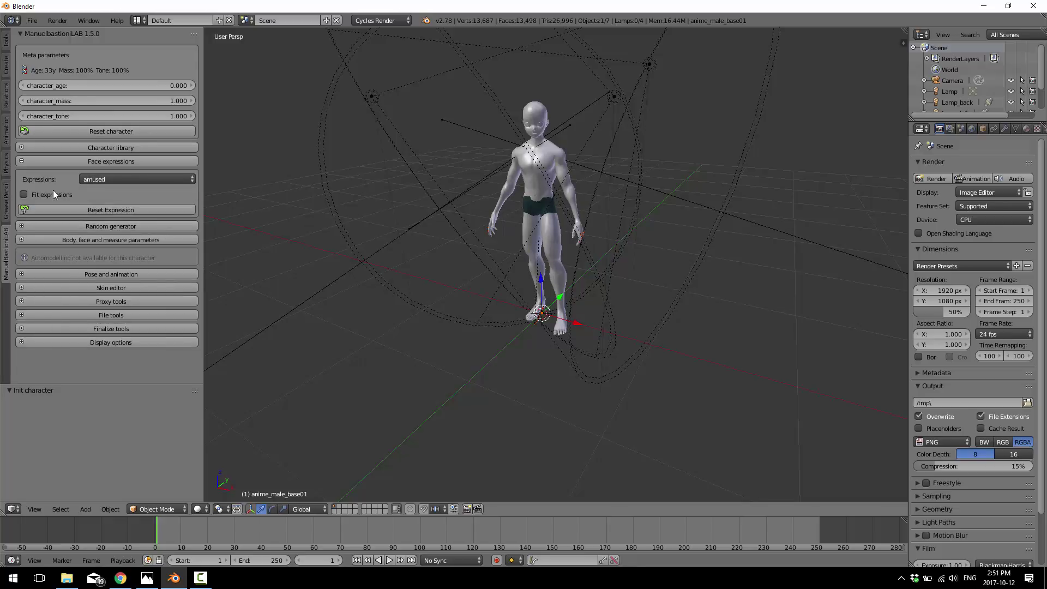
pyautogui.click(114, 180)
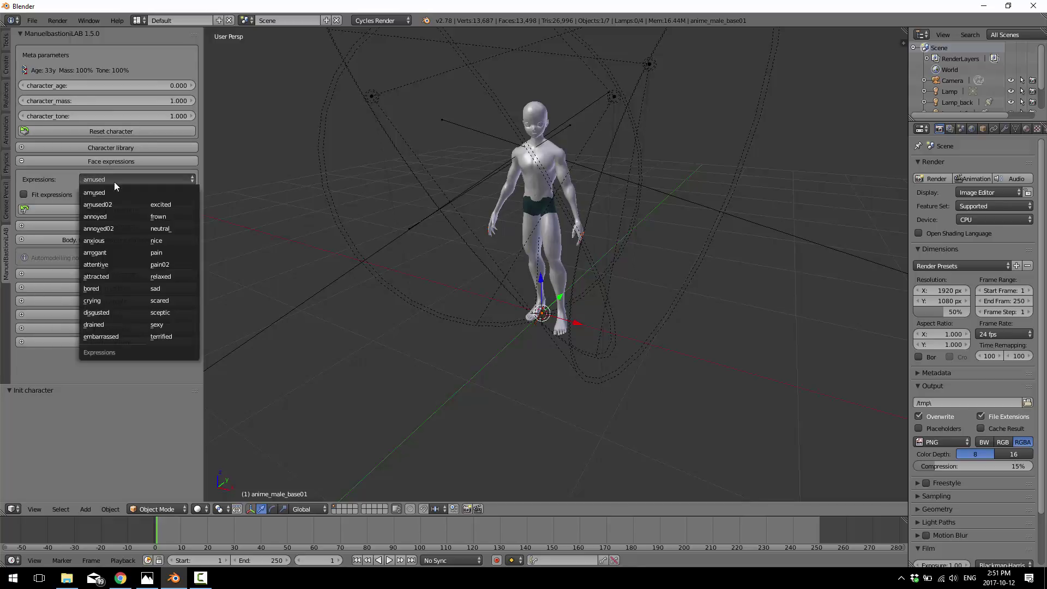
pyautogui.click(153, 253)
pyautogui.scroll(3, 591, 195)
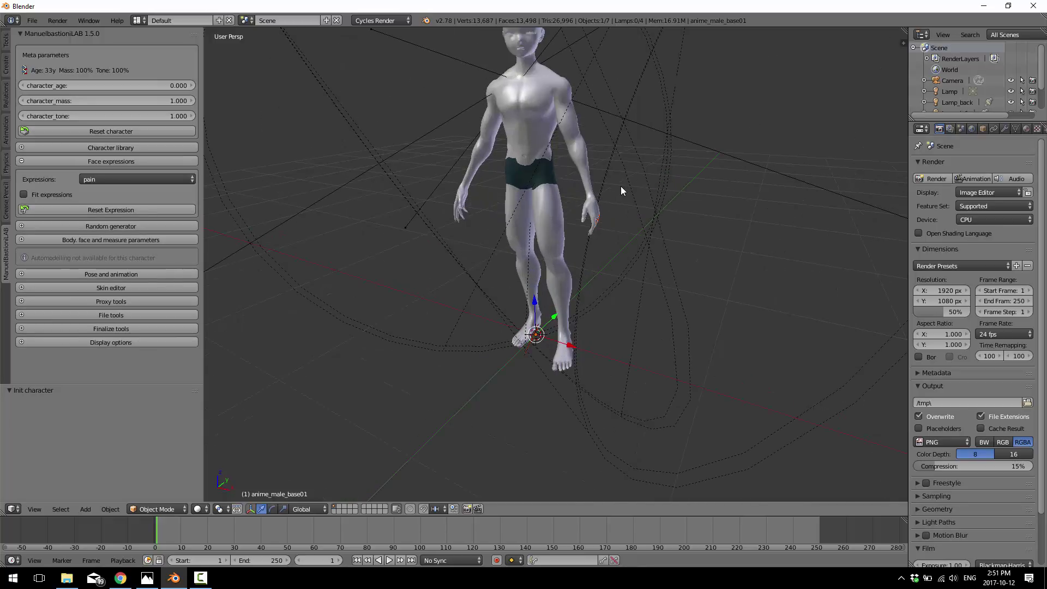
pyautogui.moveTo(621, 190); pyautogui.dragTo(648, 238, button='middle')
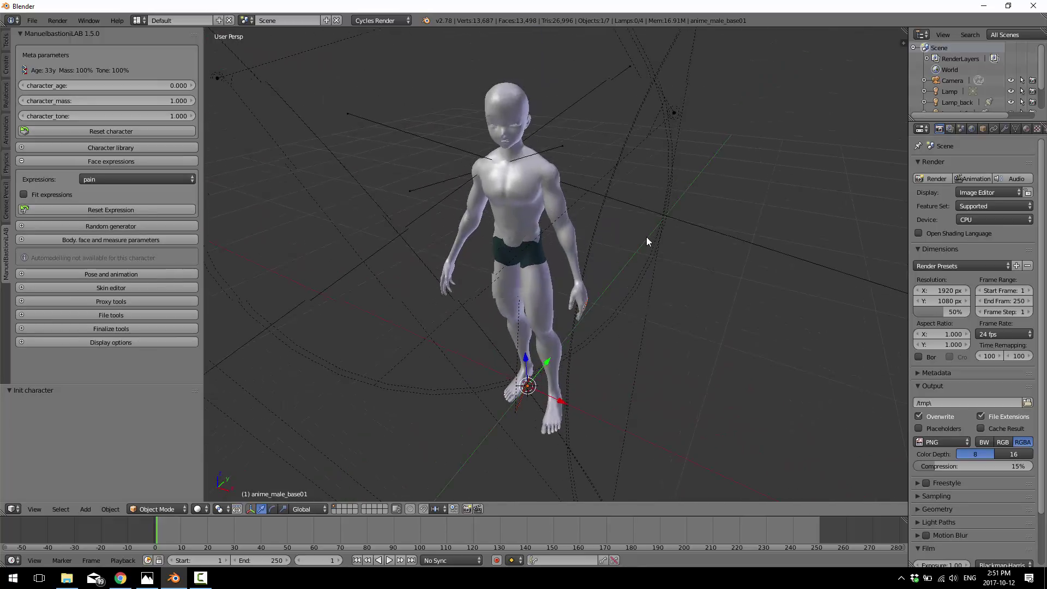
# Step: Switch viewport shading to Material and change the expression from pain to amused
pyautogui.click(200, 509)
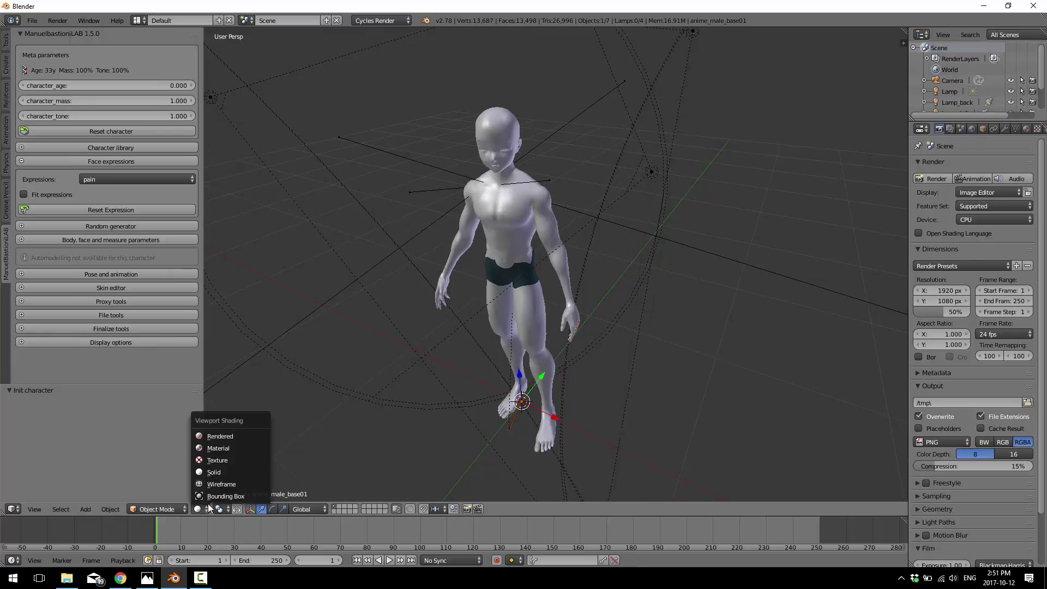
pyautogui.click(214, 448)
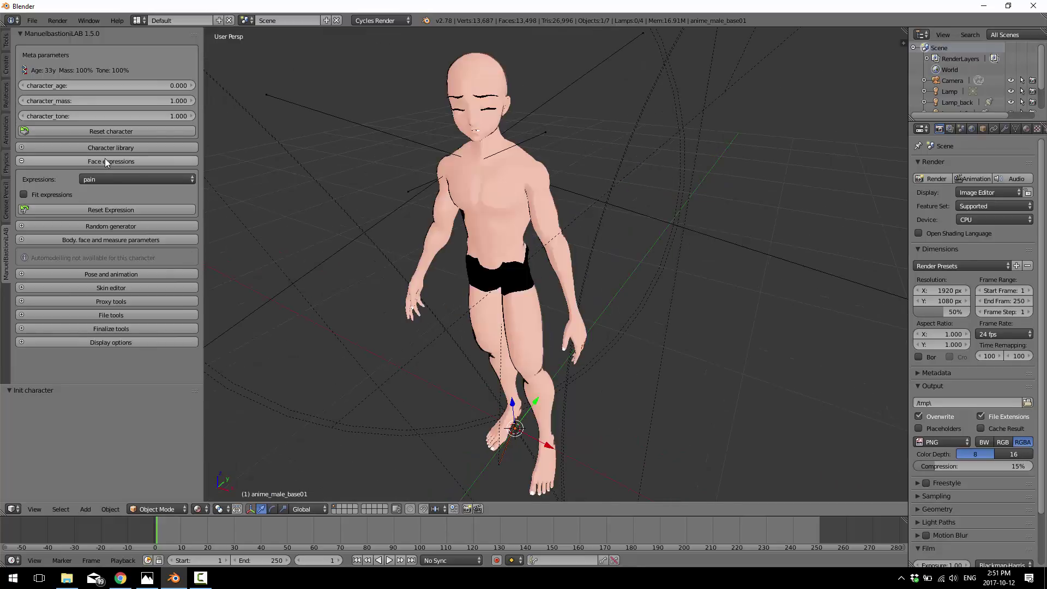
pyautogui.click(127, 176)
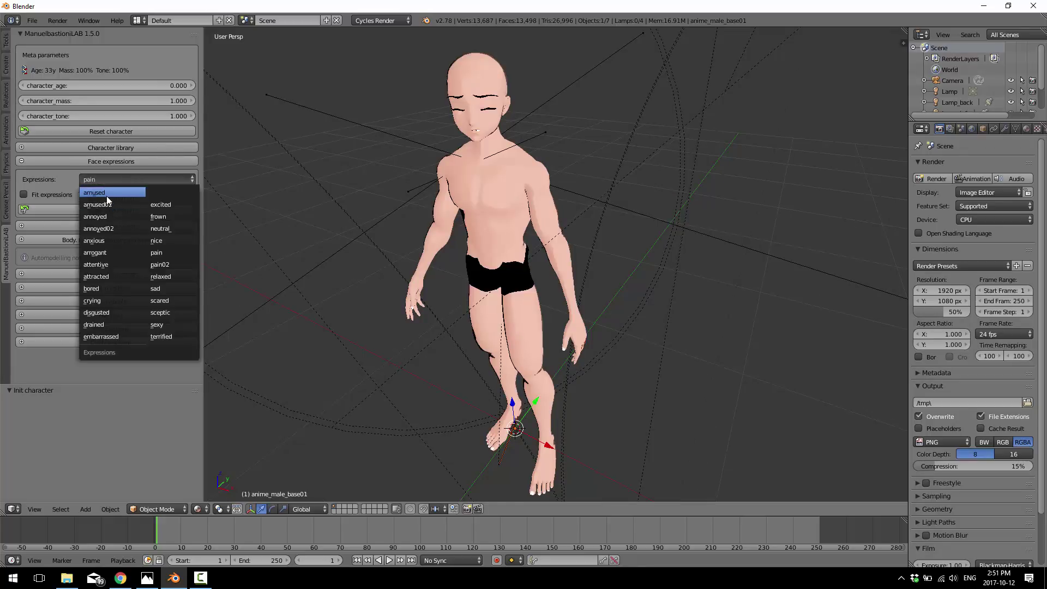
pyautogui.click(107, 196)
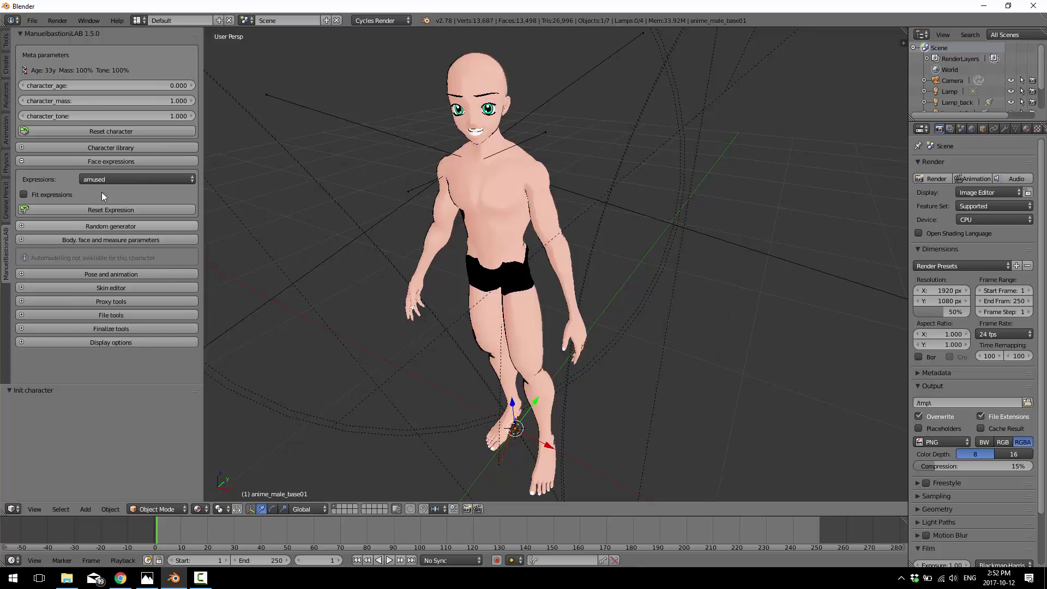
# Step: Expand the Skin editor panel to review the default skin and eye settings
pyautogui.click(22, 288)
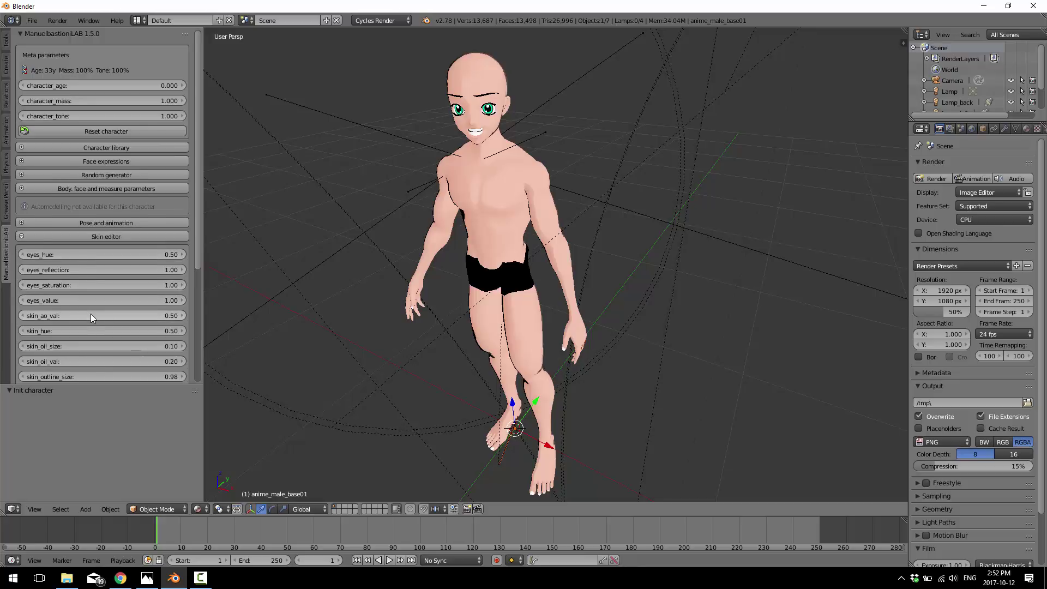
pyautogui.scroll(-3, 90, 314)
pyautogui.scroll(-1, 74, 354)
pyautogui.scroll(-3, 75, 328)
pyautogui.scroll(4, 80, 316)
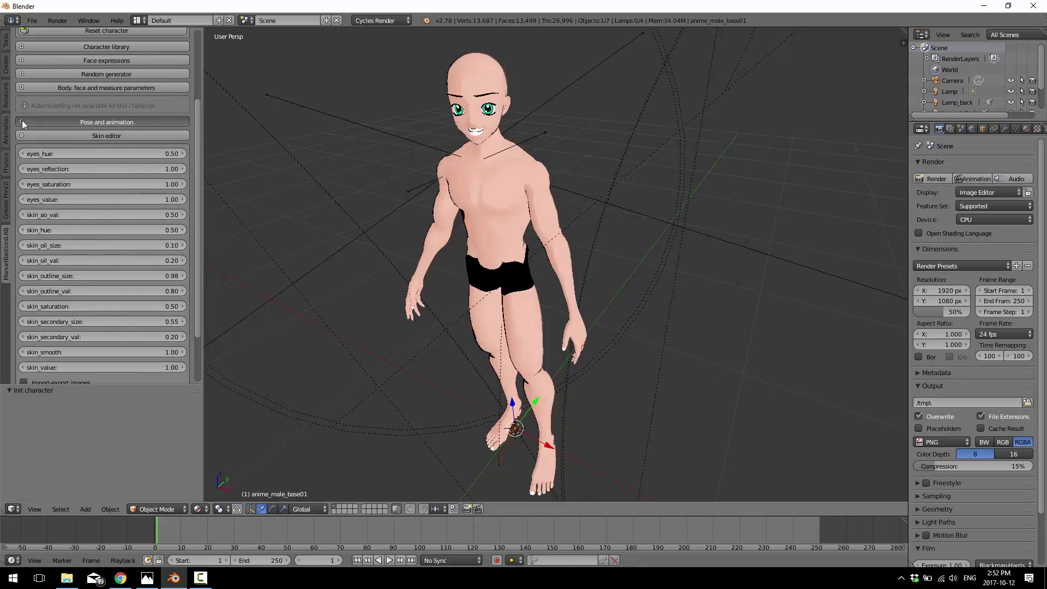
# Step: Apply the flying01 preset from Pose and animation, then orbit side-on and back to check it
pyautogui.click(22, 121)
pyautogui.click(90, 140)
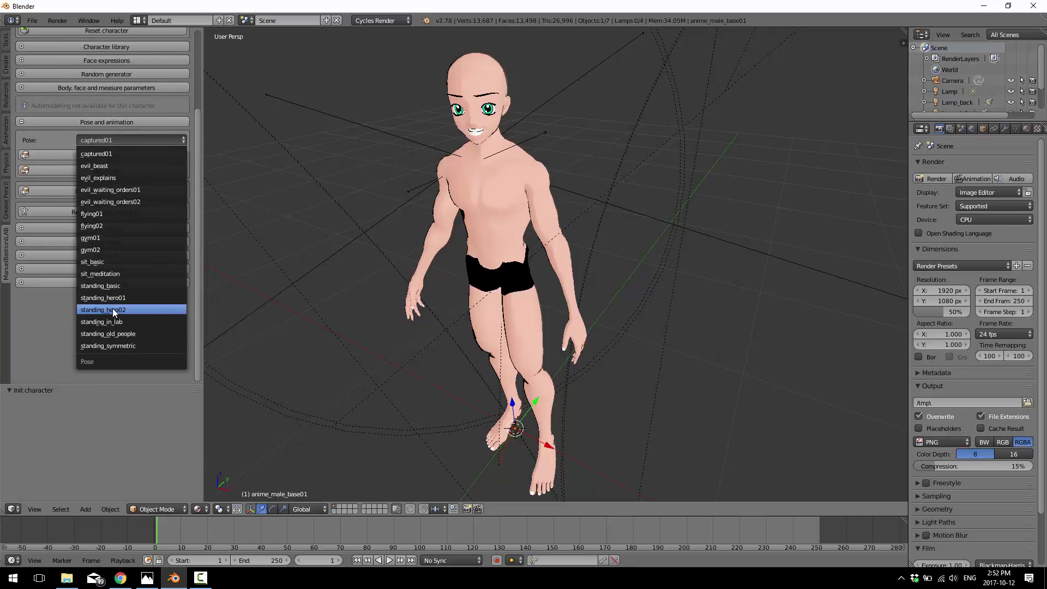
pyautogui.click(106, 216)
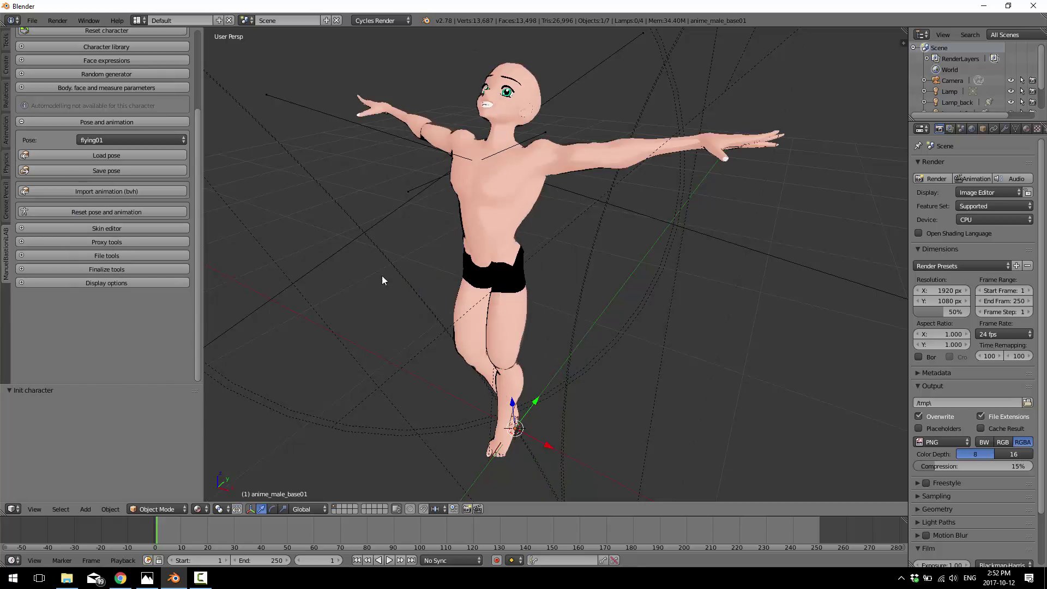
pyautogui.moveTo(389, 280); pyautogui.dragTo(542, 296, button='middle')
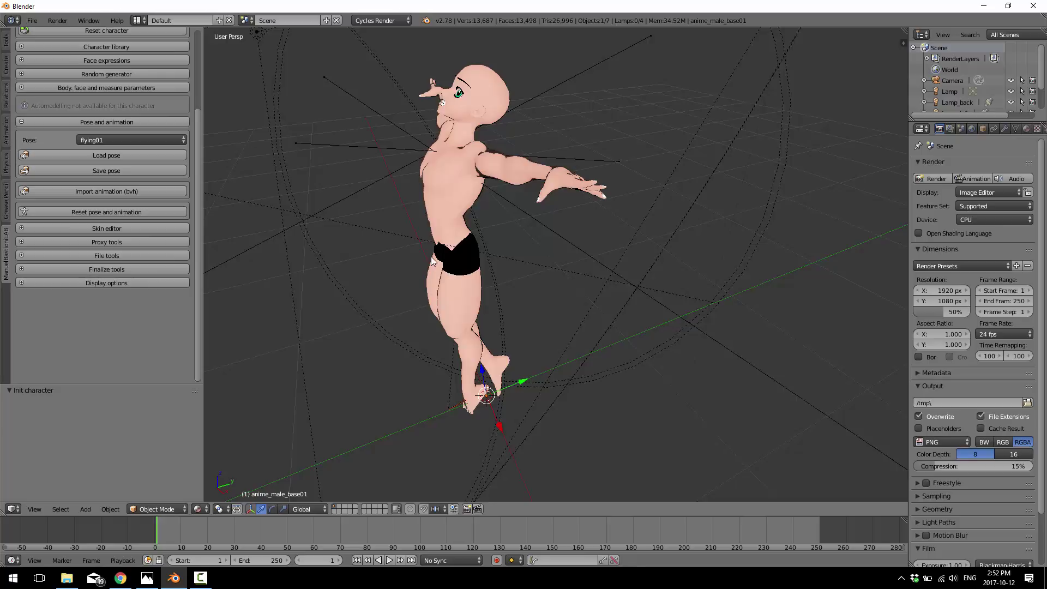
pyautogui.moveTo(433, 258); pyautogui.dragTo(490, 258, button='middle')
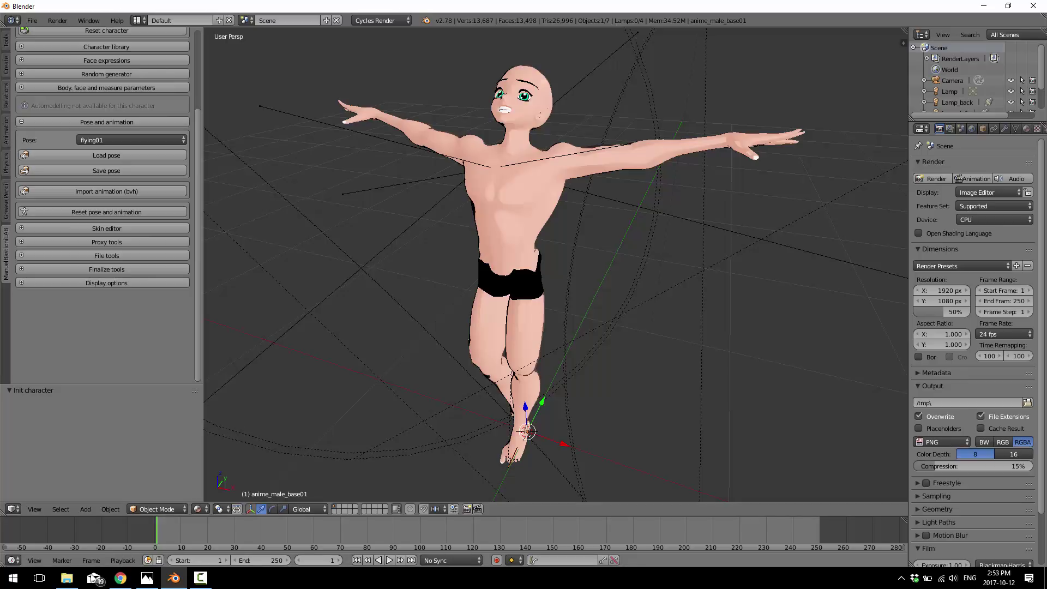
# Step: Browse the FAQs on the ManuelbastioniLAB download page in Chrome, then return to Blender
pyautogui.click(120, 580)
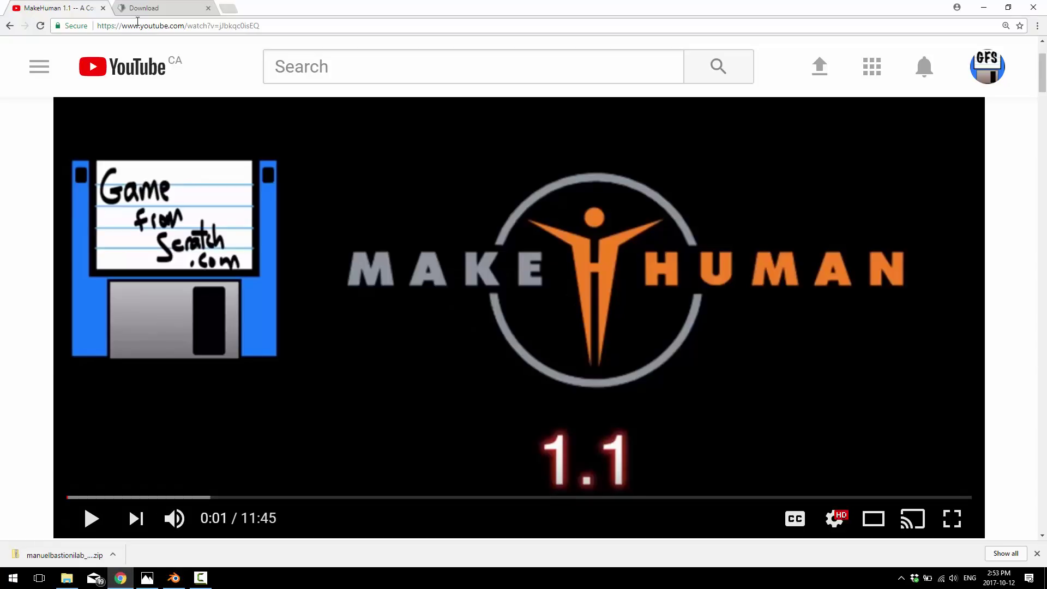
pyautogui.click(153, 8)
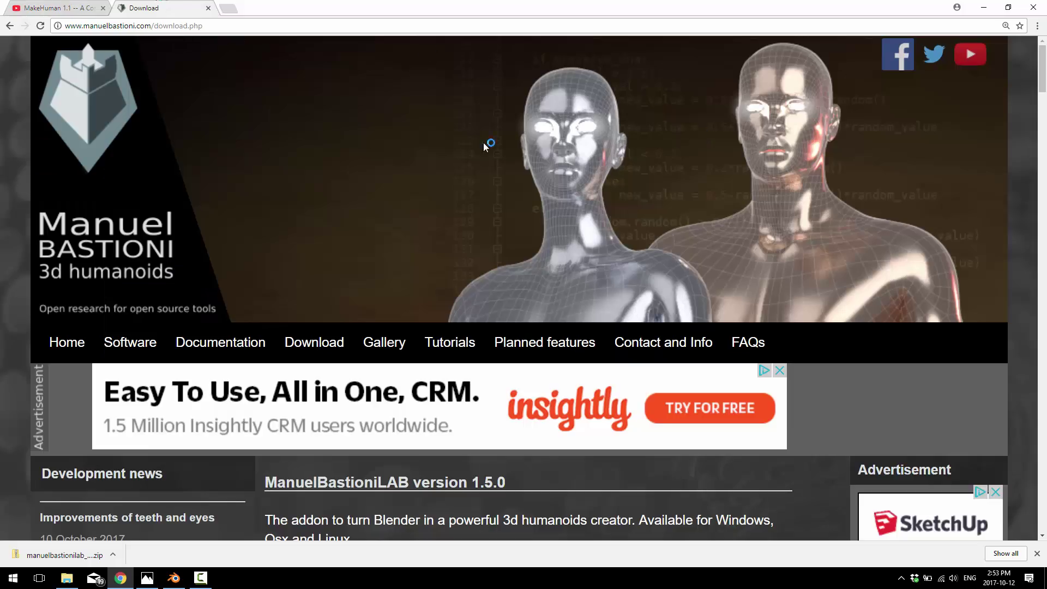
pyautogui.click(748, 343)
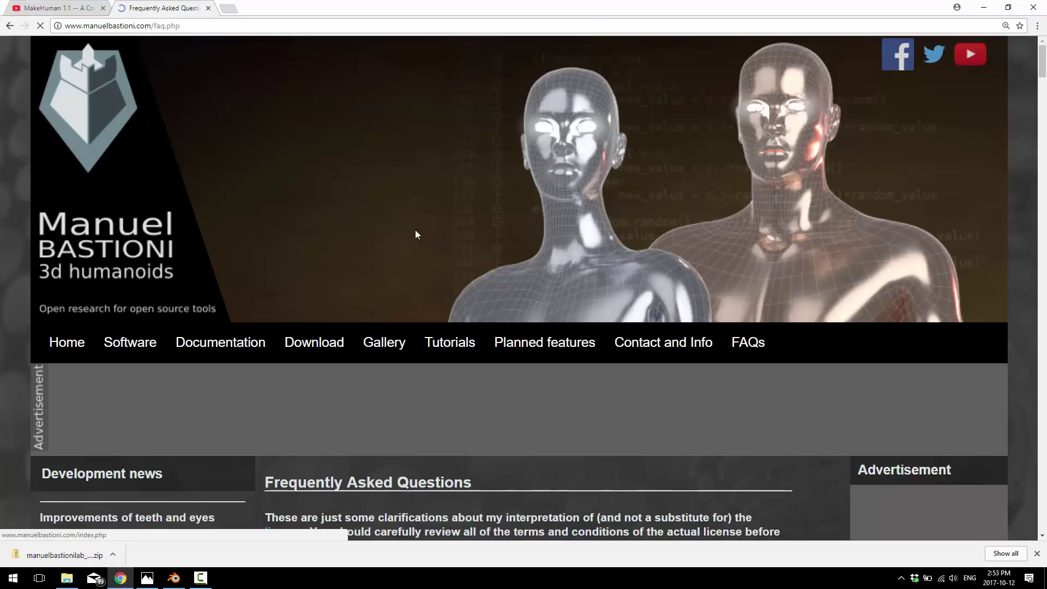
pyautogui.scroll(-7, 463, 403)
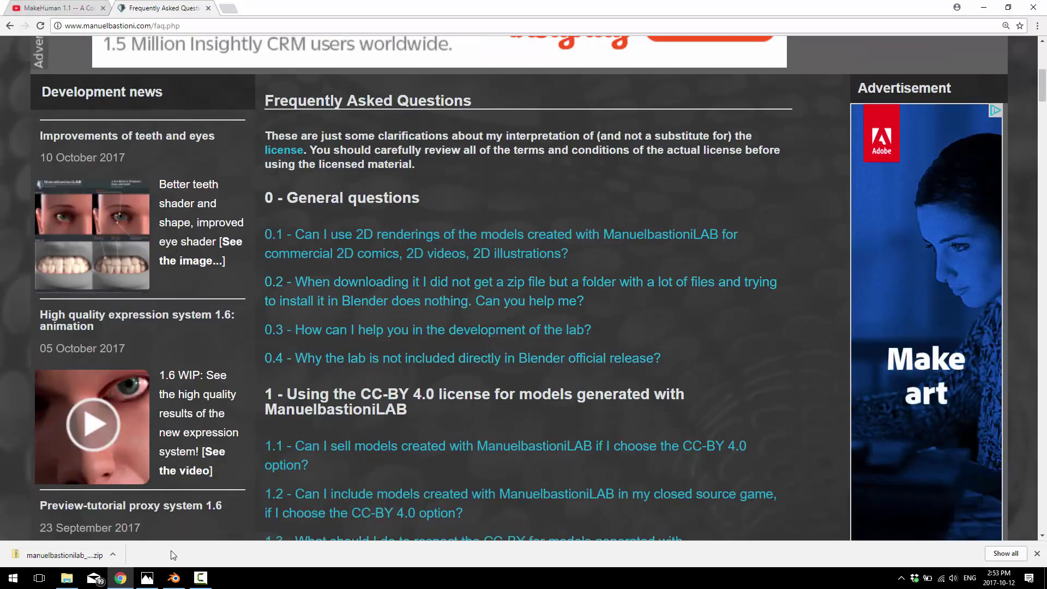
pyautogui.moveTo(173, 587)
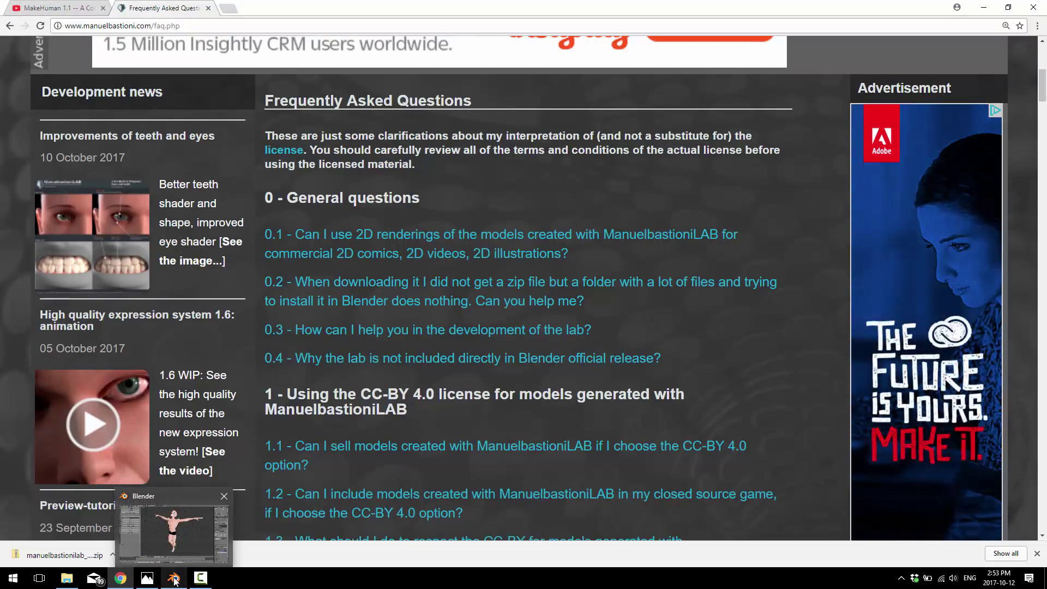
pyautogui.click(174, 579)
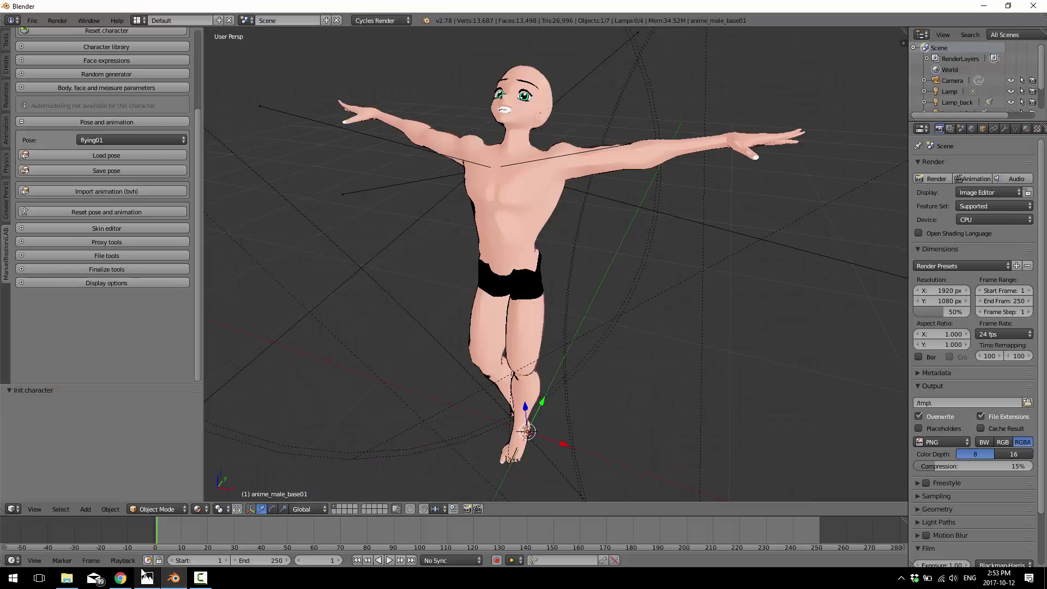
# Step: Reload the default start-up scene and delete the default cube
pyautogui.click(31, 22)
pyautogui.click(33, 22)
pyautogui.click(39, 33)
pyautogui.click(43, 40)
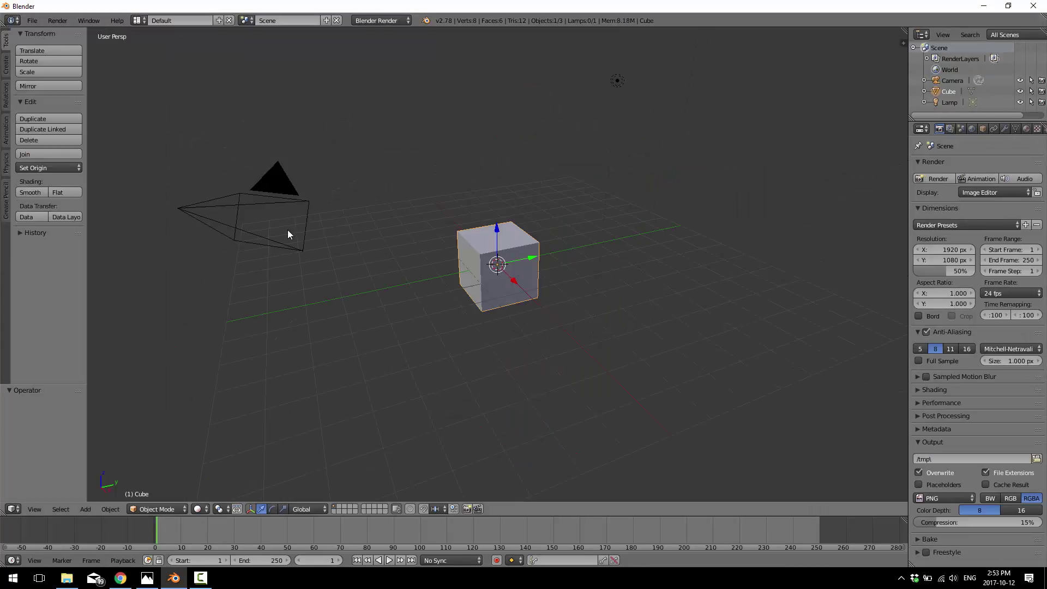
pyautogui.press('Delete')
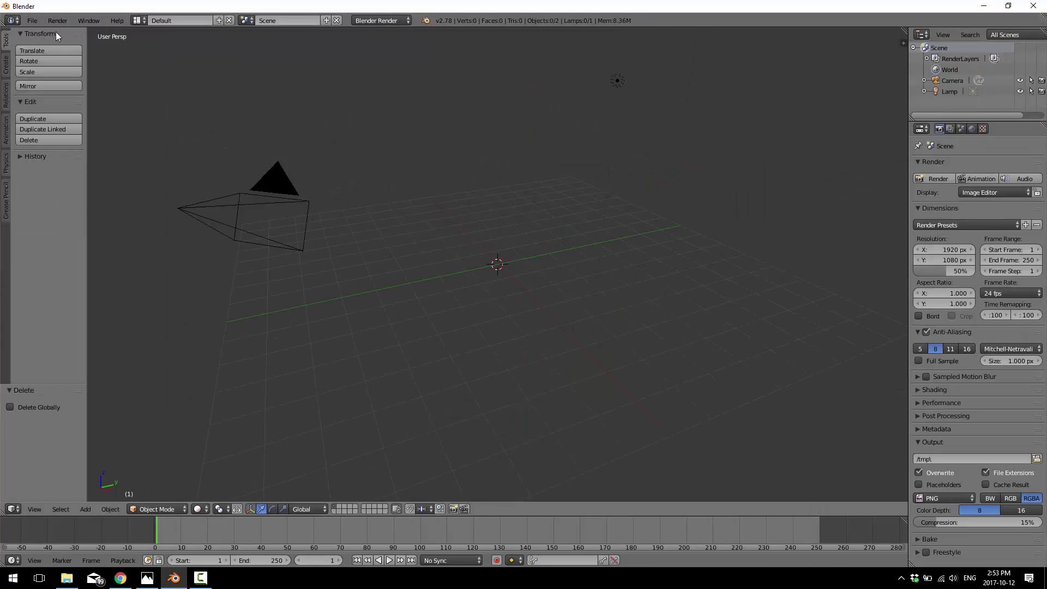
# Step: Enable the ManuelbastioniLAB add-on in User Preferences, filtering add-ons by 'lab'
pyautogui.click(34, 21)
pyautogui.click(81, 139)
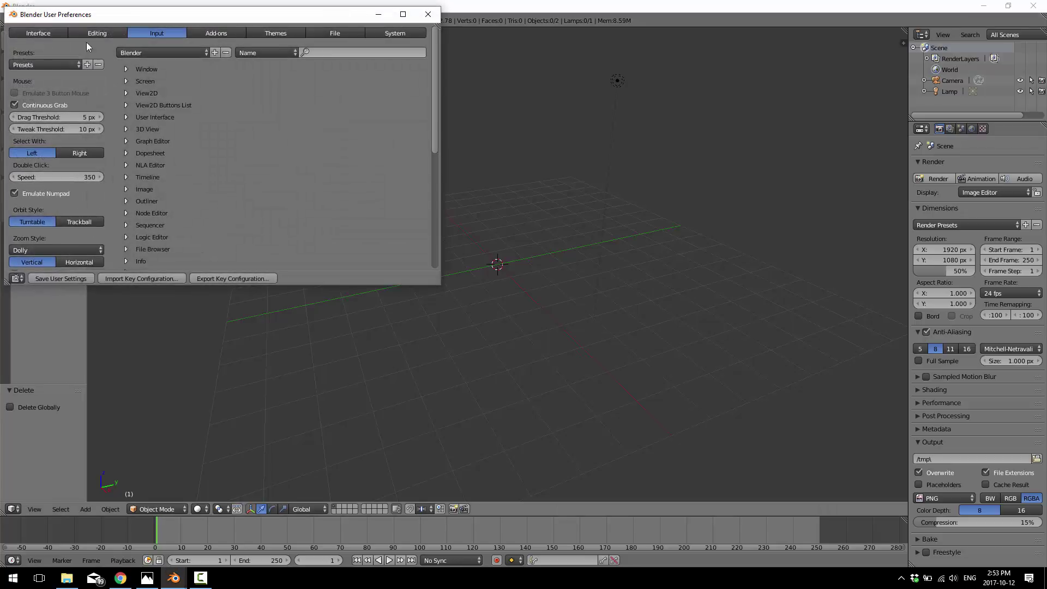
pyautogui.click(216, 34)
pyautogui.click(38, 51)
pyautogui.write('lab')
pyautogui.press('Return')
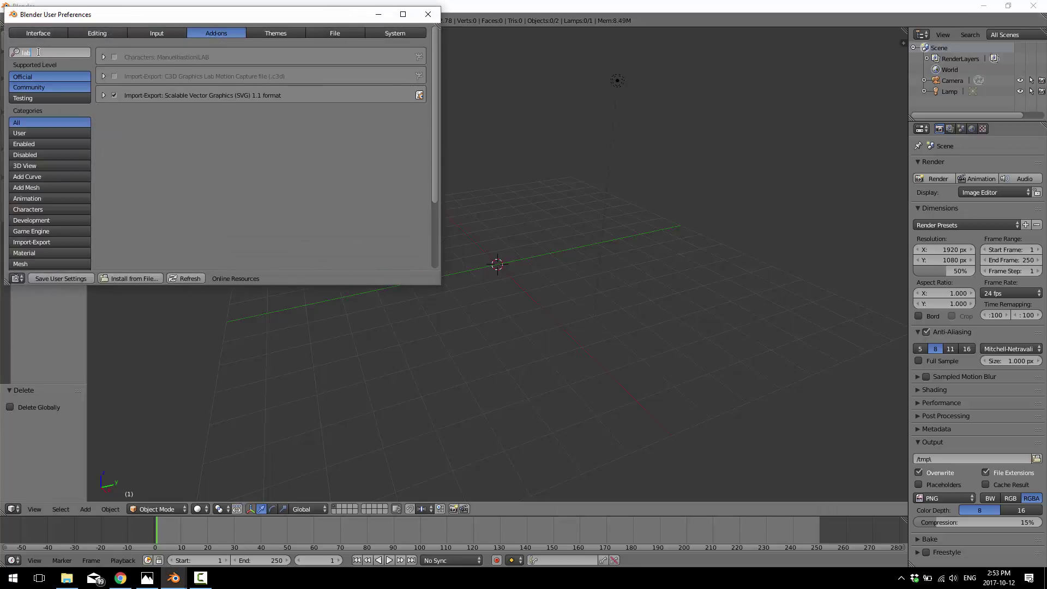
pyautogui.click(115, 57)
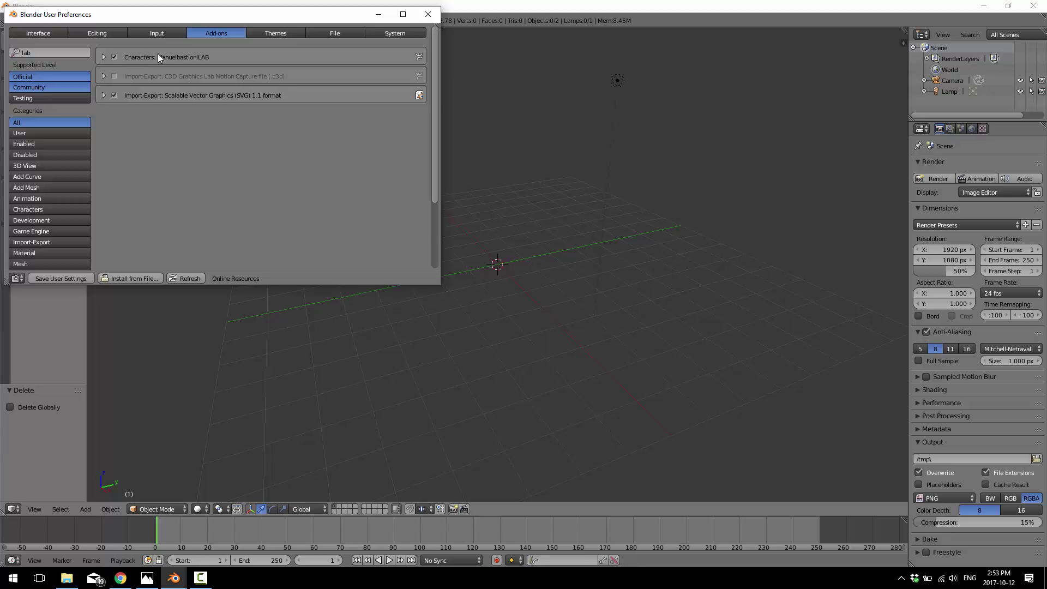
pyautogui.click(428, 14)
# Step: Select Fantasy female elf in the ManuelbastioniLAB tab and initialize the character
pyautogui.click(7, 252)
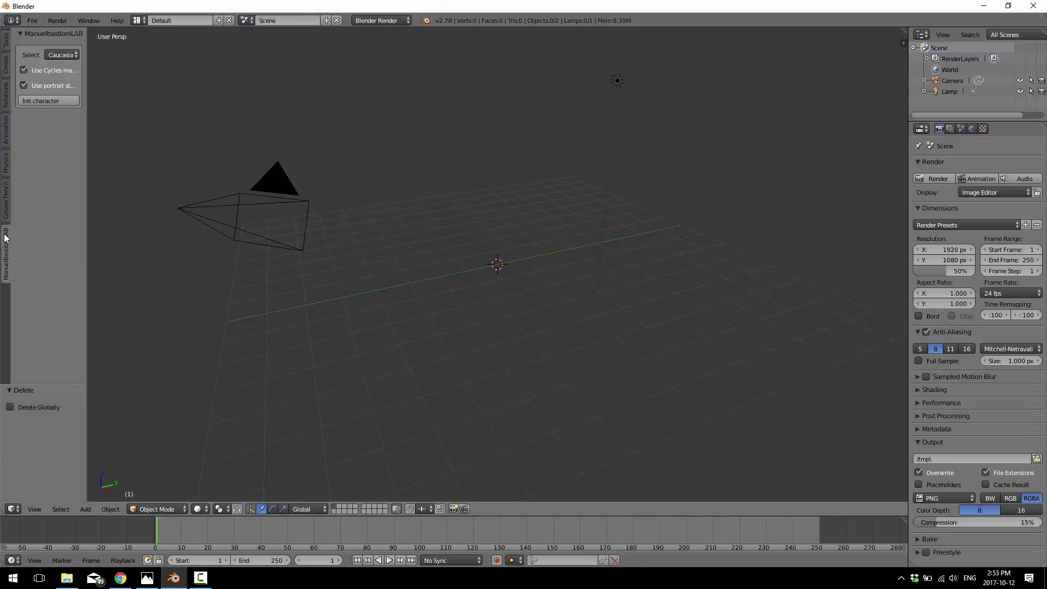
pyautogui.moveTo(85, 96); pyautogui.dragTo(182, 99)
pyautogui.click(142, 53)
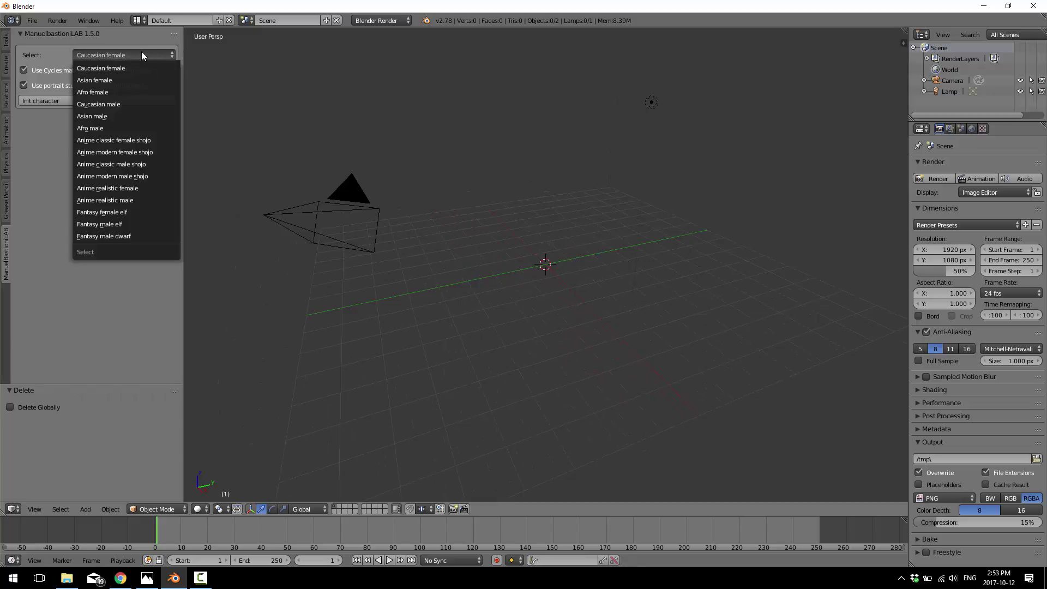
pyautogui.click(90, 214)
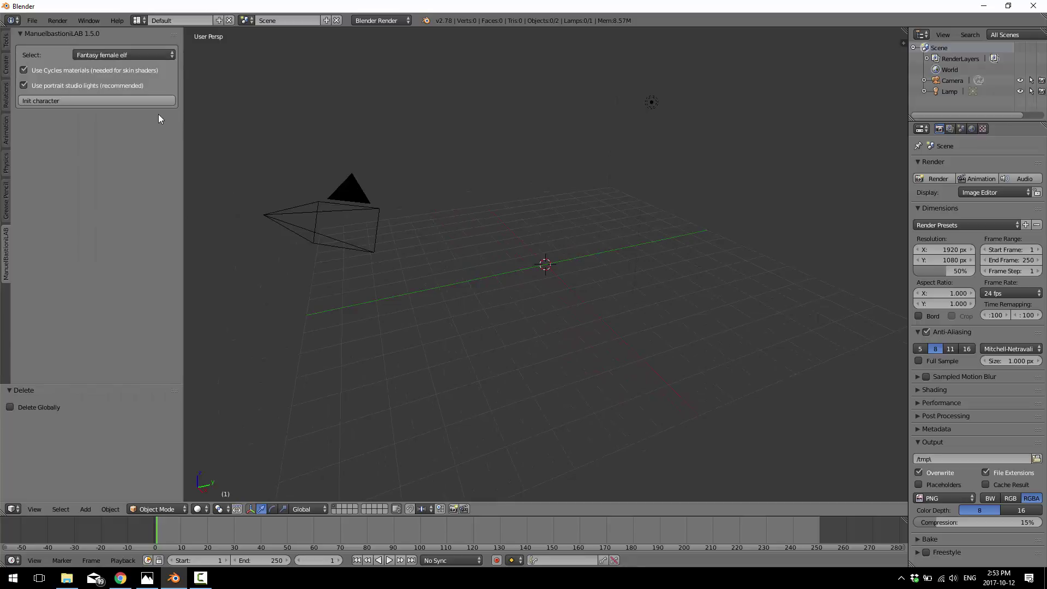
pyautogui.click(71, 100)
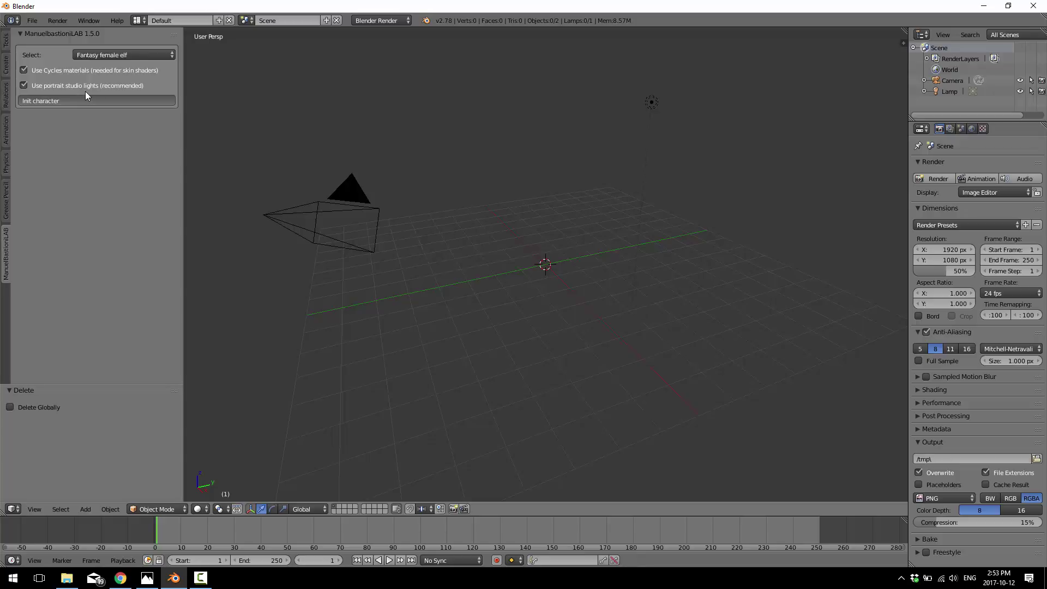
# Step: Switch viewport shading to Texture and zoom in around the elf
pyautogui.click(204, 509)
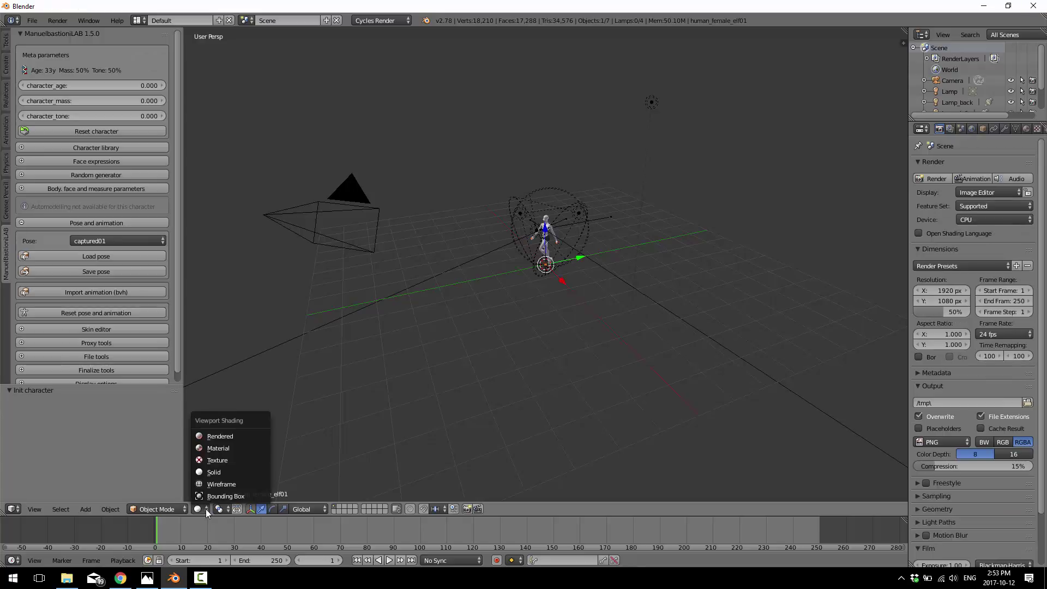
pyautogui.click(220, 458)
pyautogui.moveTo(512, 313)
pyautogui.mouseDown(button='middle')
pyautogui.moveTo(538, 296)
pyautogui.moveTo(569, 295)
pyautogui.mouseUp(button='middle')
pyautogui.scroll(7, 568, 291)
pyautogui.moveTo(645, 259); pyautogui.dragTo(659, 309, button='middle')
pyautogui.scroll(2, 652, 269)
pyautogui.scroll(2, 639, 286)
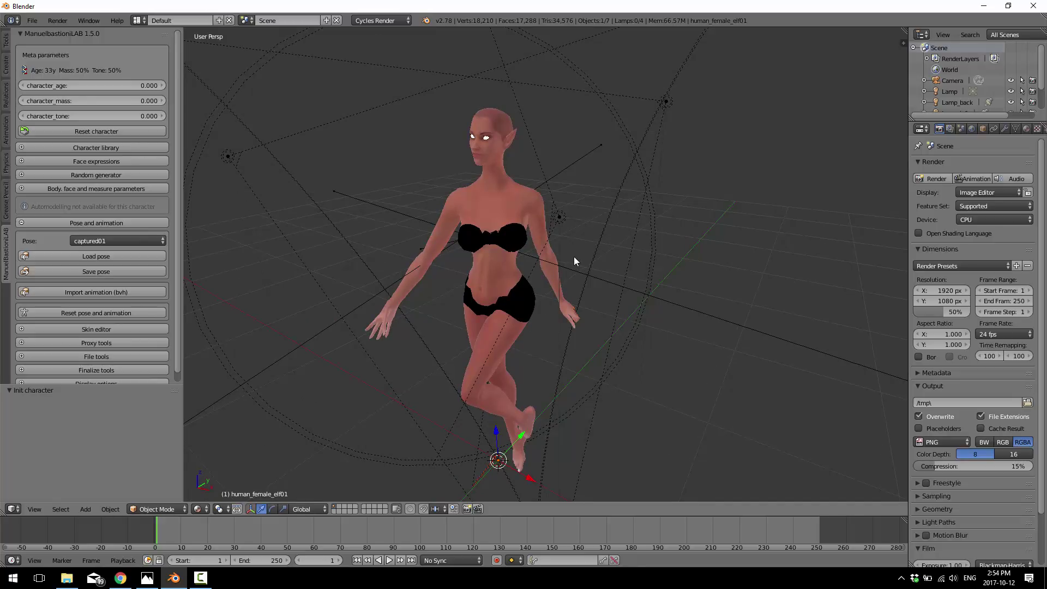
# Step: Enter camera view, enable Lock Camera to View, and frame the elf from the front
pyautogui.press('KP_0')
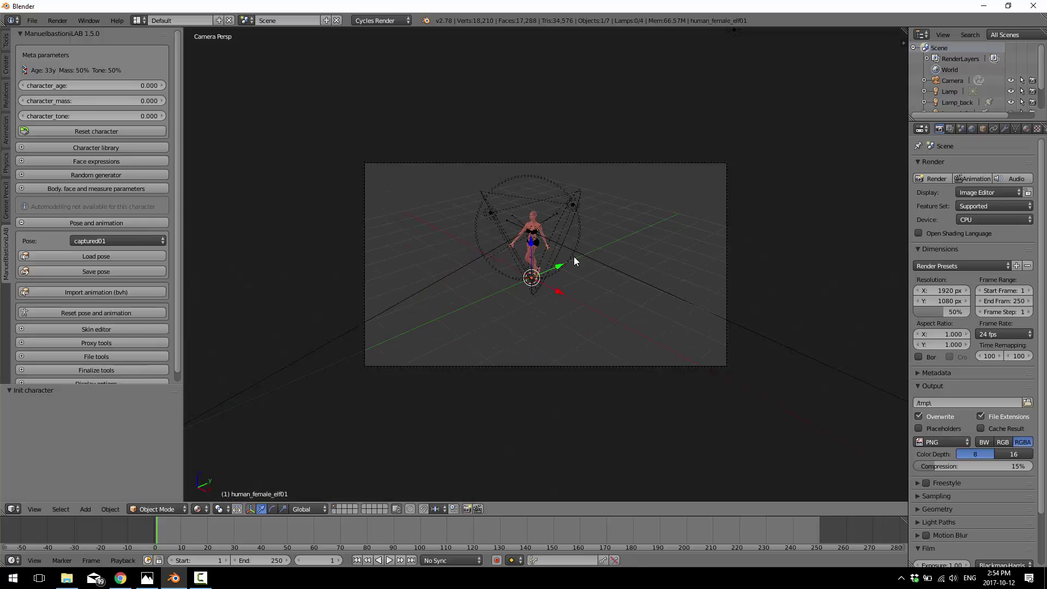
pyautogui.press('n')
pyautogui.click(832, 368)
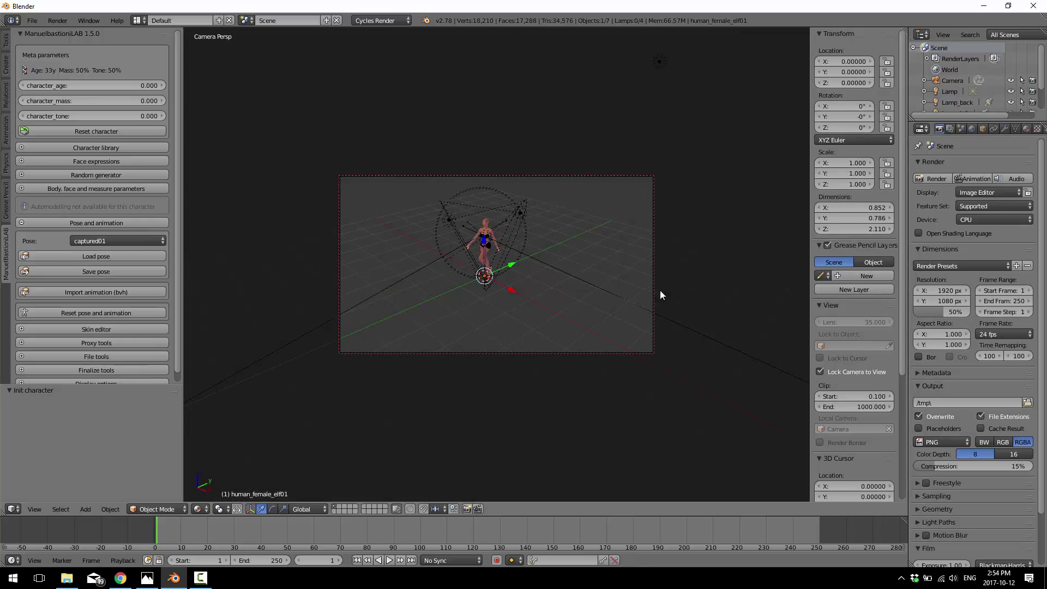
pyautogui.scroll(10, 608, 270)
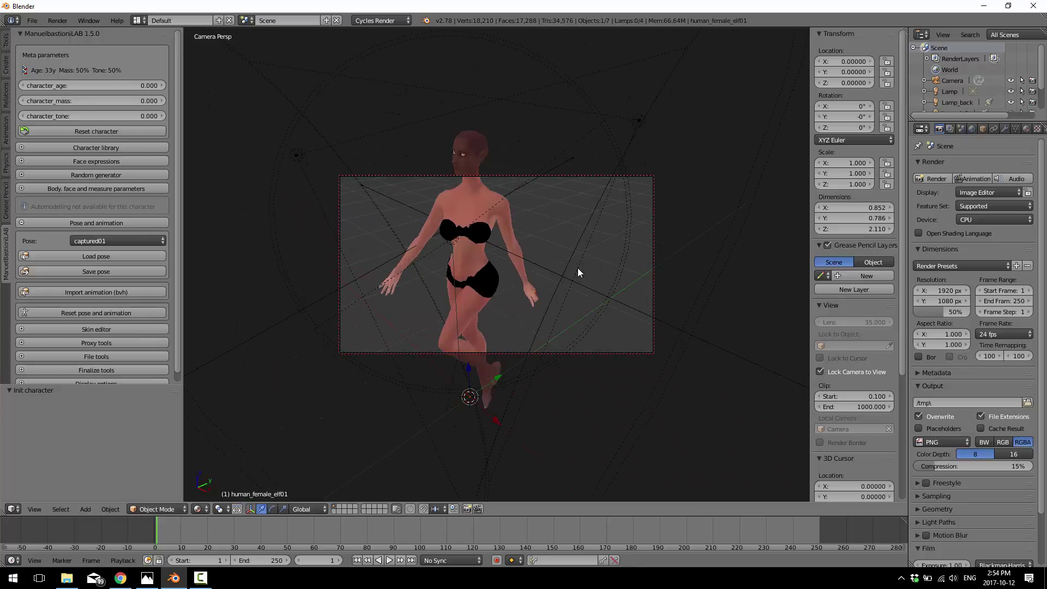
pyautogui.moveTo(578, 267); pyautogui.dragTo(598, 322, button='middle')
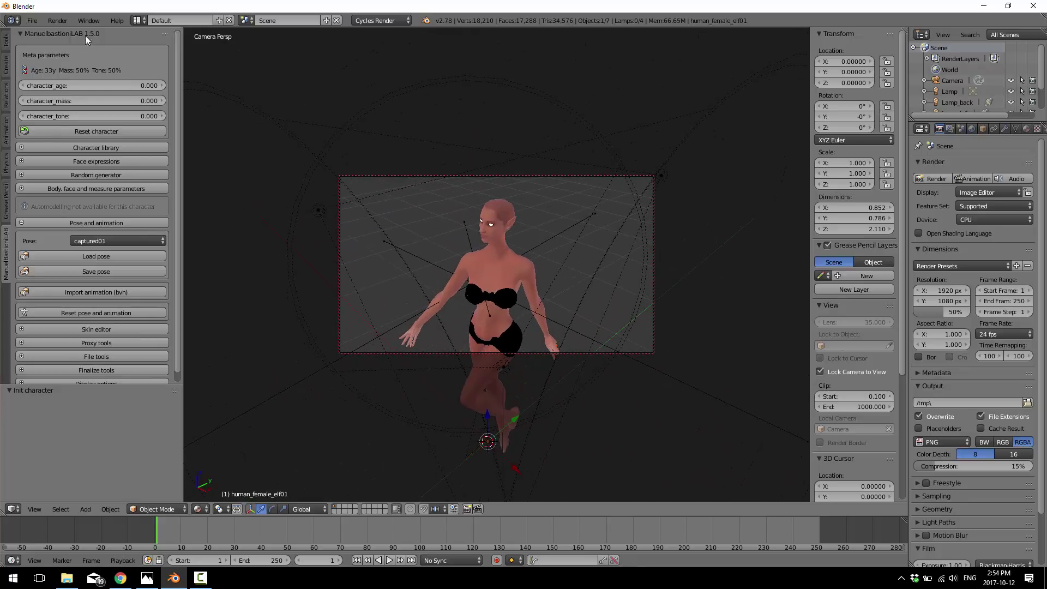
# Step: Try type_ideal_fashion, then apply the type_fitness_model body type in Character library
pyautogui.keyDown('ctrl'); pyautogui.click(30, 148); pyautogui.keyUp('ctrl')
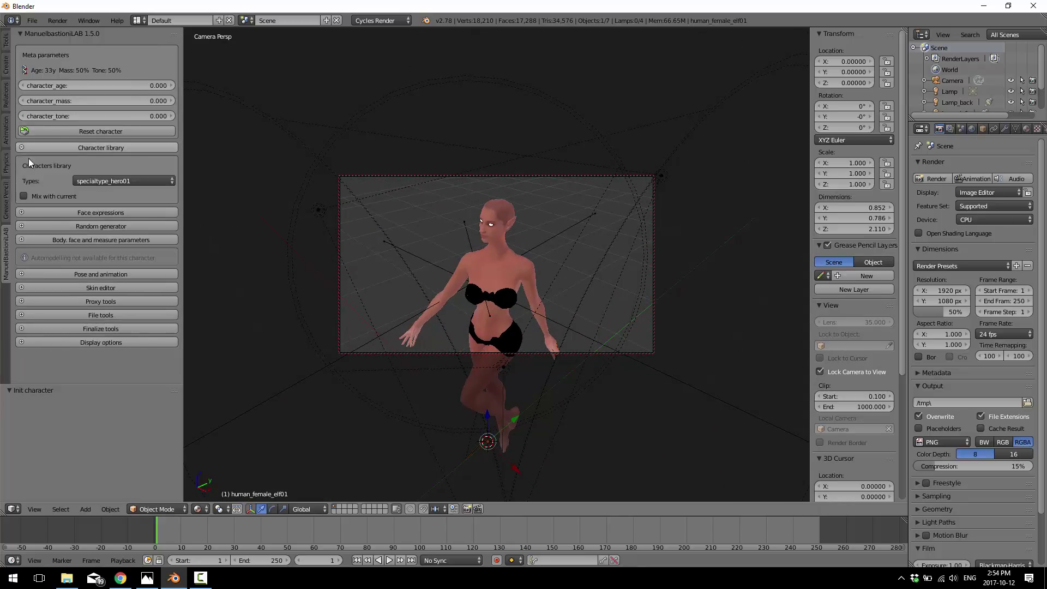
pyautogui.click(96, 181)
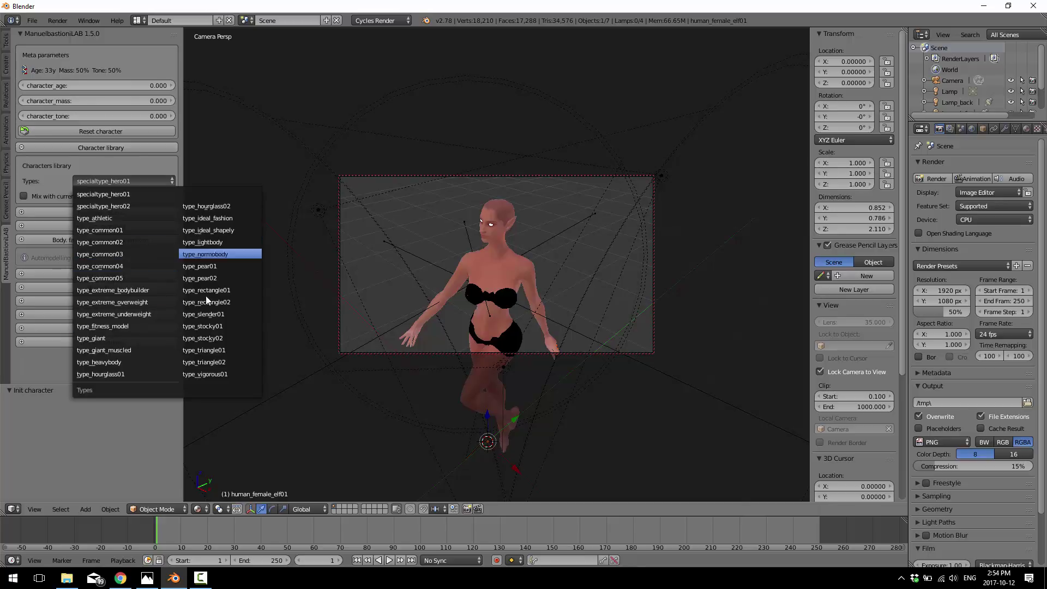
pyautogui.click(210, 221)
pyautogui.click(96, 181)
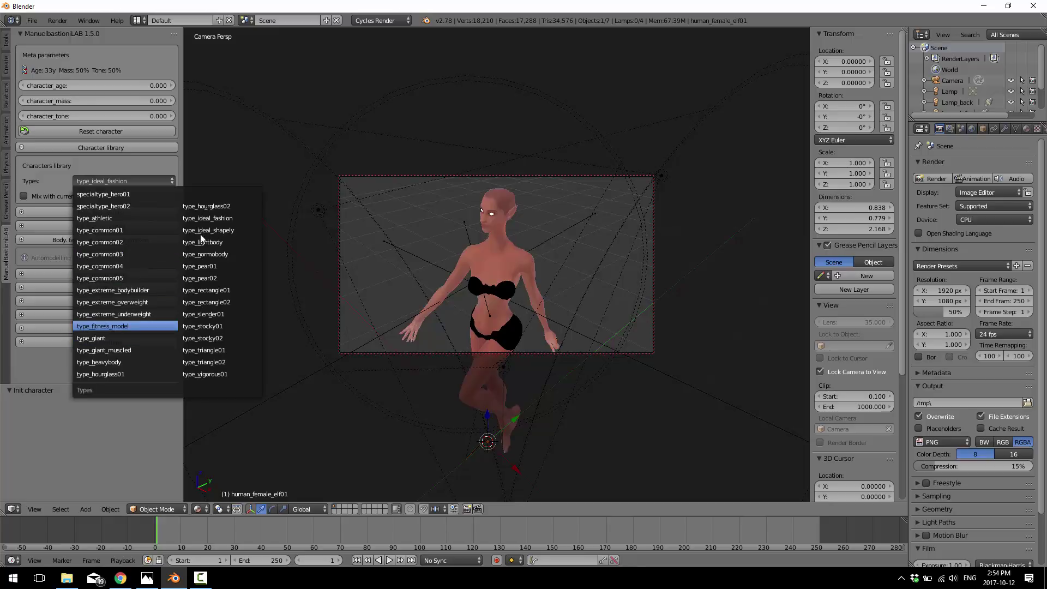
pyautogui.click(111, 327)
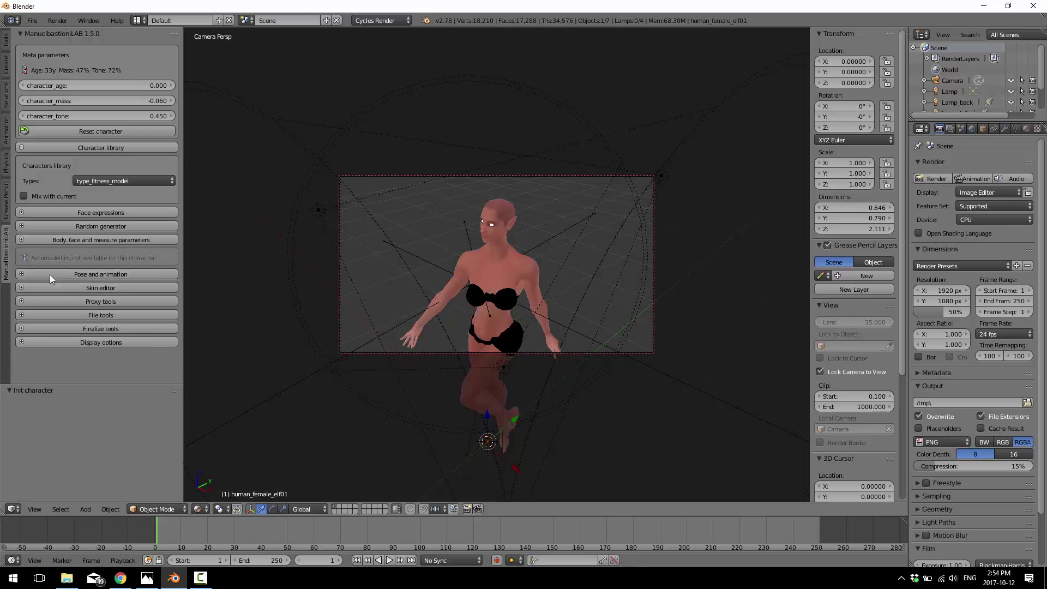
# Step: Try the sorceress and standing06 poses, then settle on glamour05
pyautogui.click(21, 273)
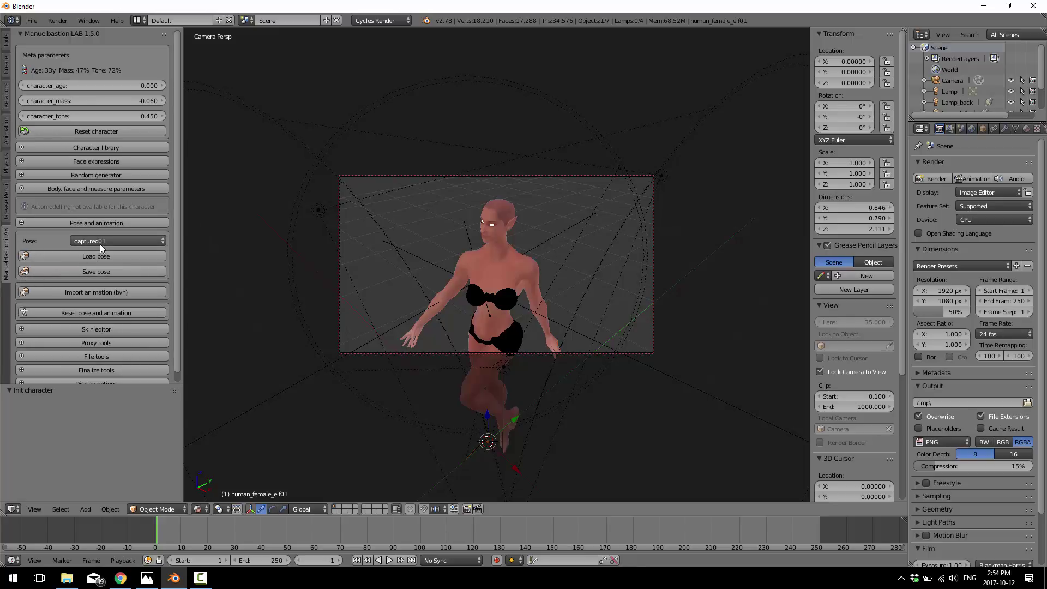
pyautogui.click(100, 241)
pyautogui.click(156, 303)
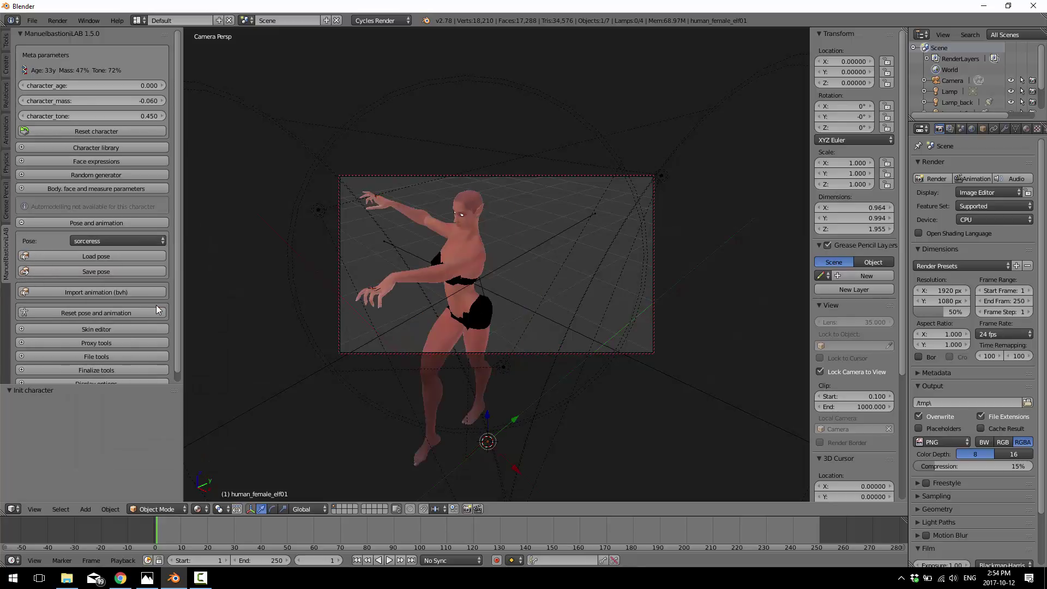
pyautogui.click(151, 241)
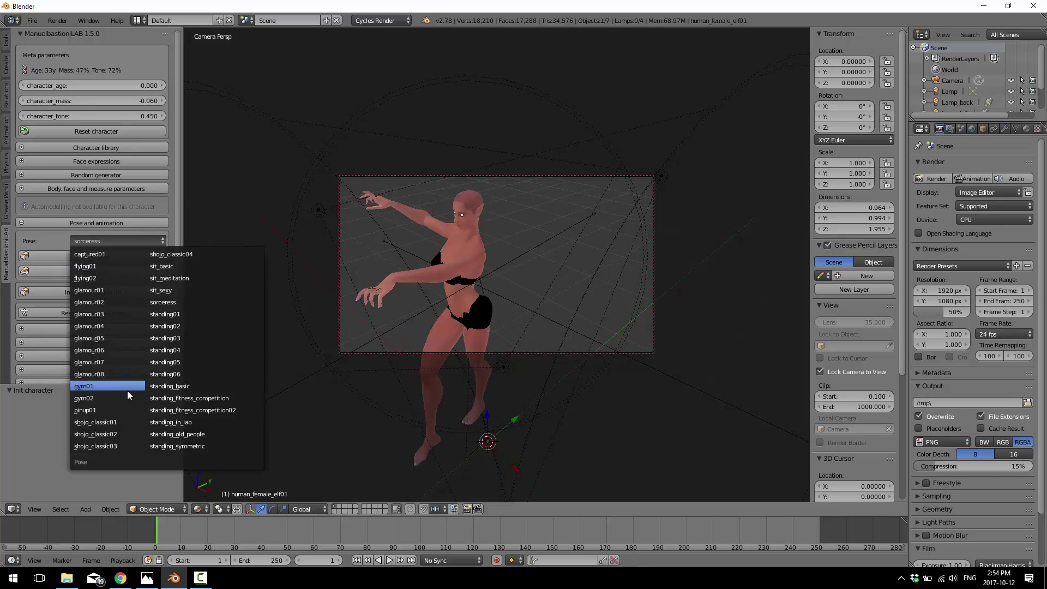
pyautogui.click(161, 375)
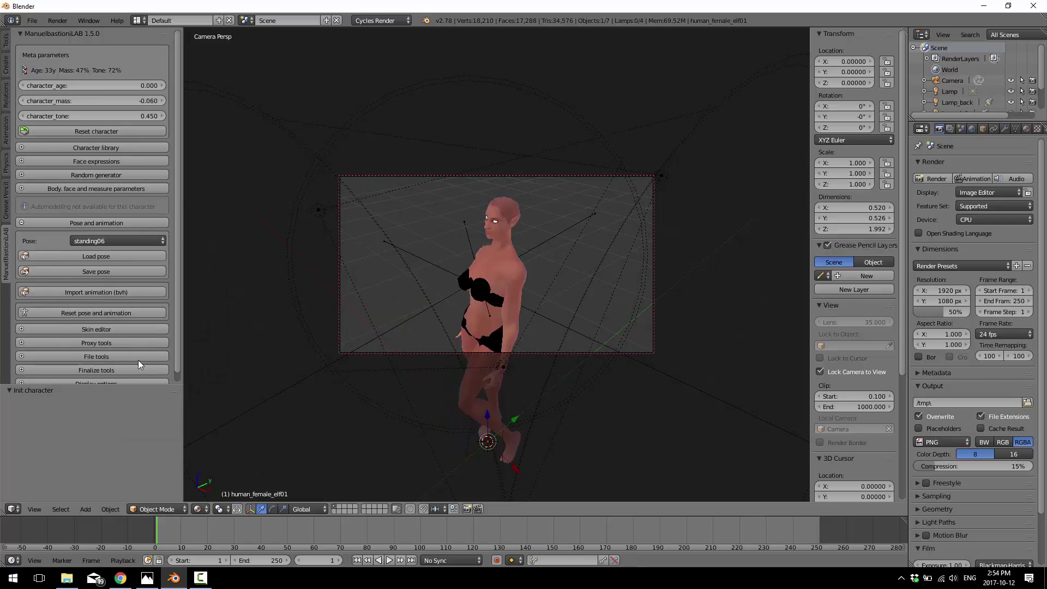
pyautogui.click(152, 241)
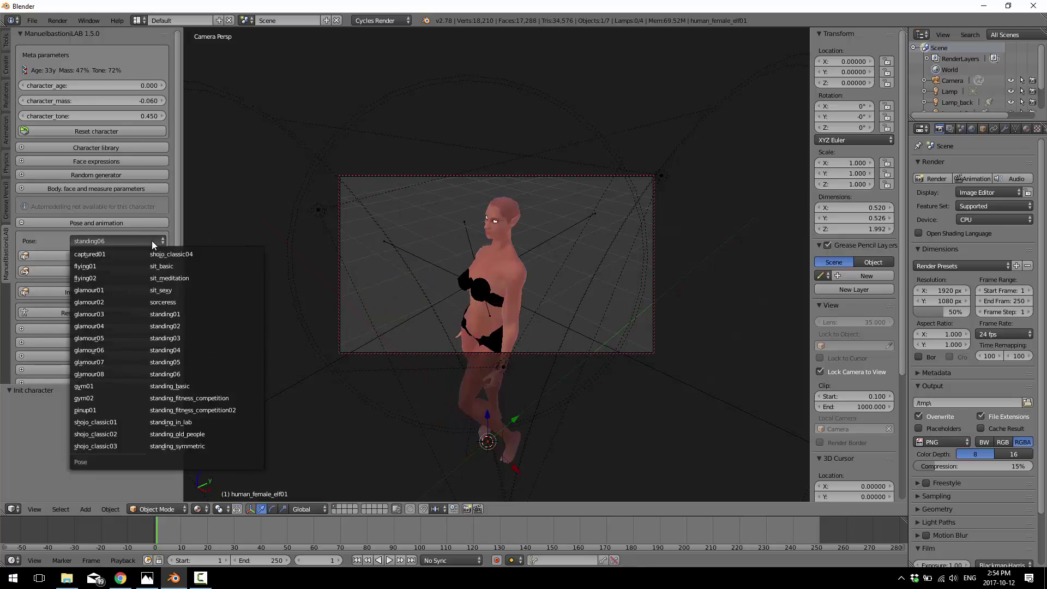
pyautogui.click(90, 342)
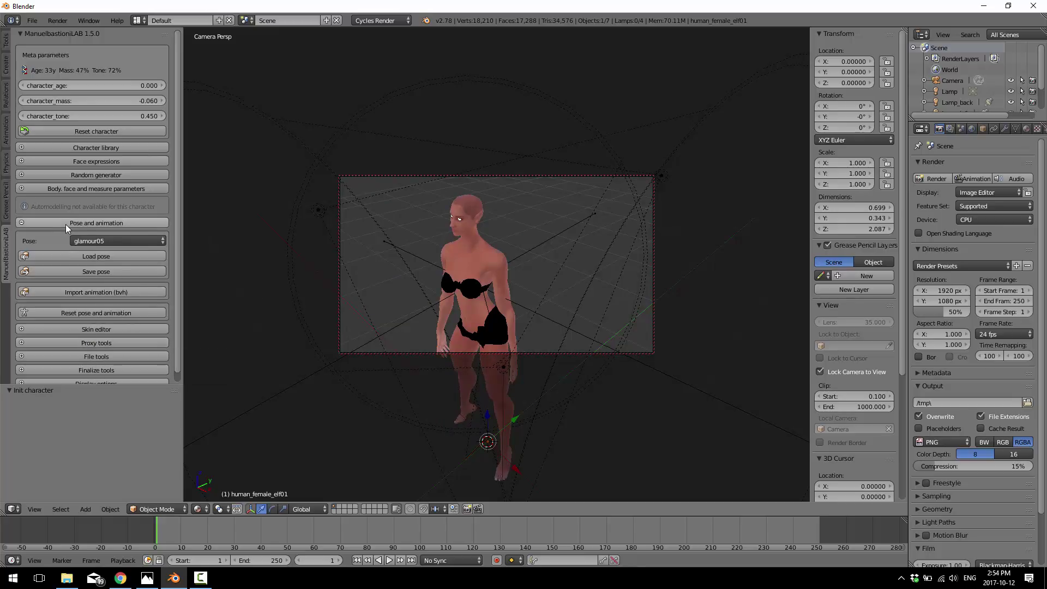
# Step: Render the posed elf from the scene camera, then zoom and pan the result
pyautogui.click(67, 22)
pyautogui.click(70, 32)
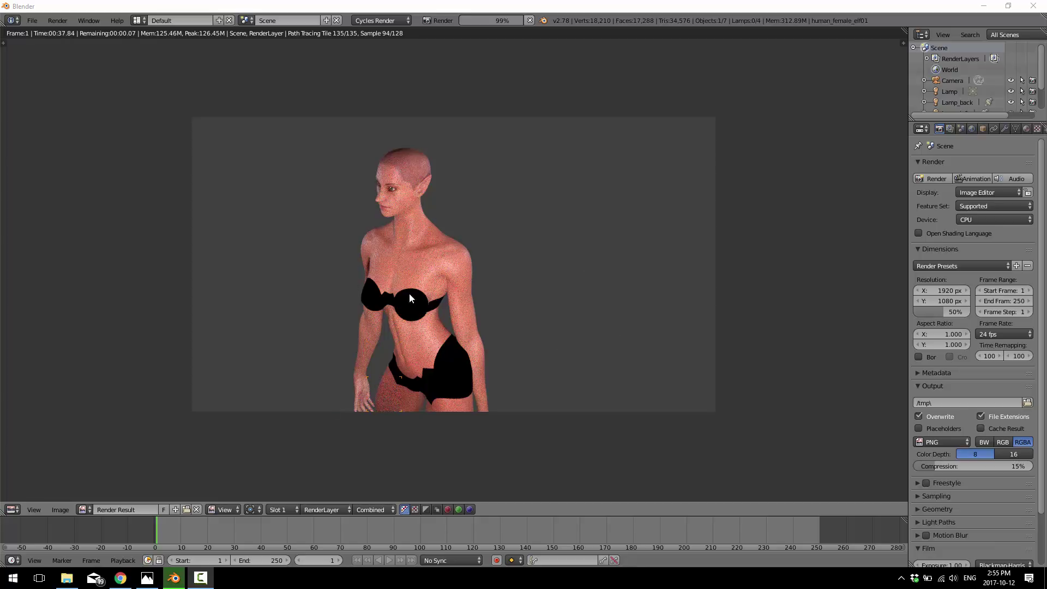
pyautogui.scroll(4, 457, 228)
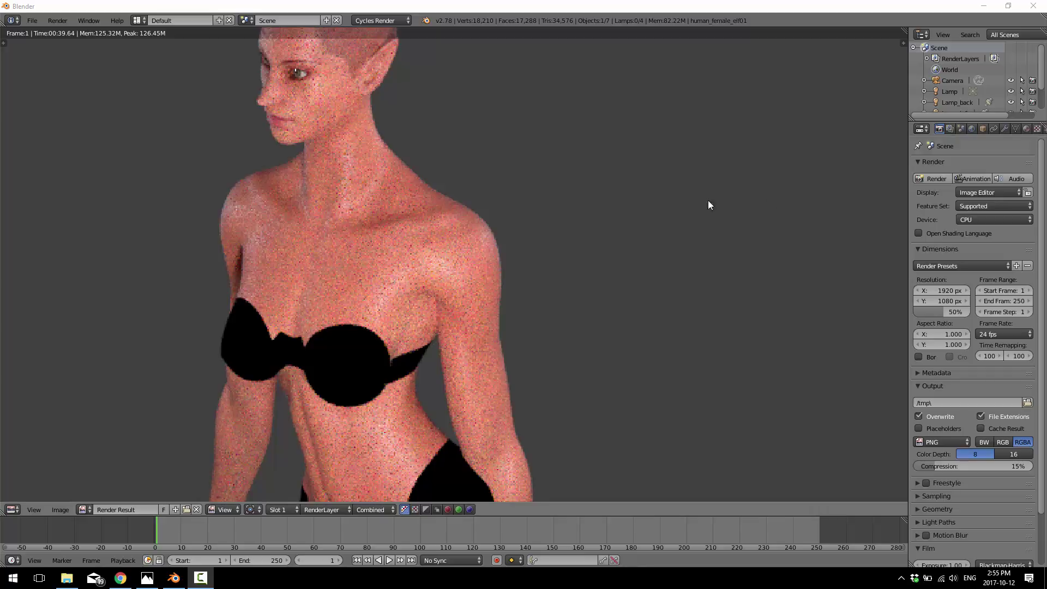
pyautogui.click(1006, 266)
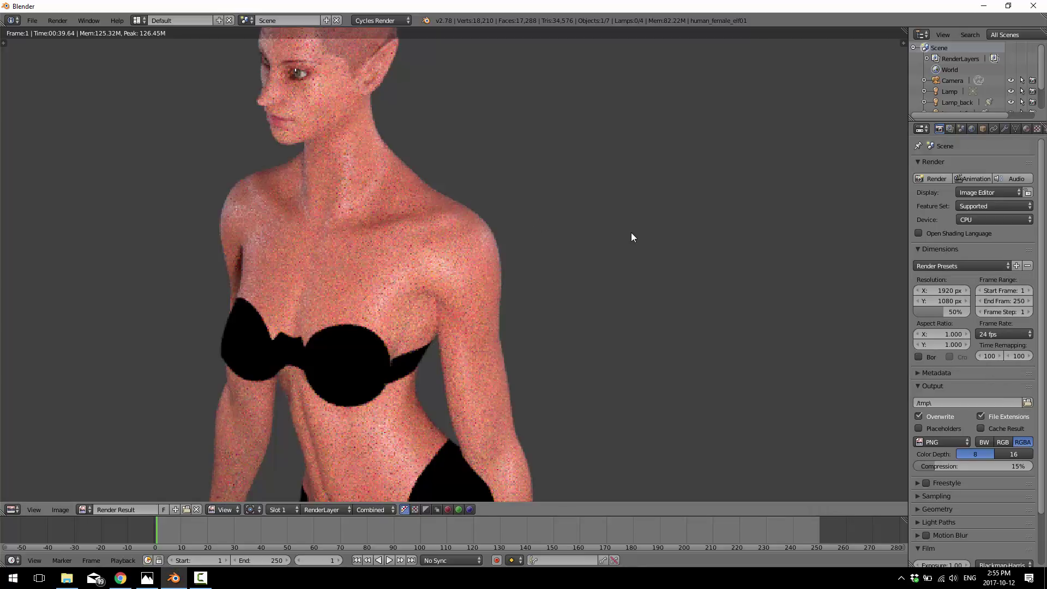
pyautogui.moveTo(551, 204); pyautogui.dragTo(577, 229, button='middle')
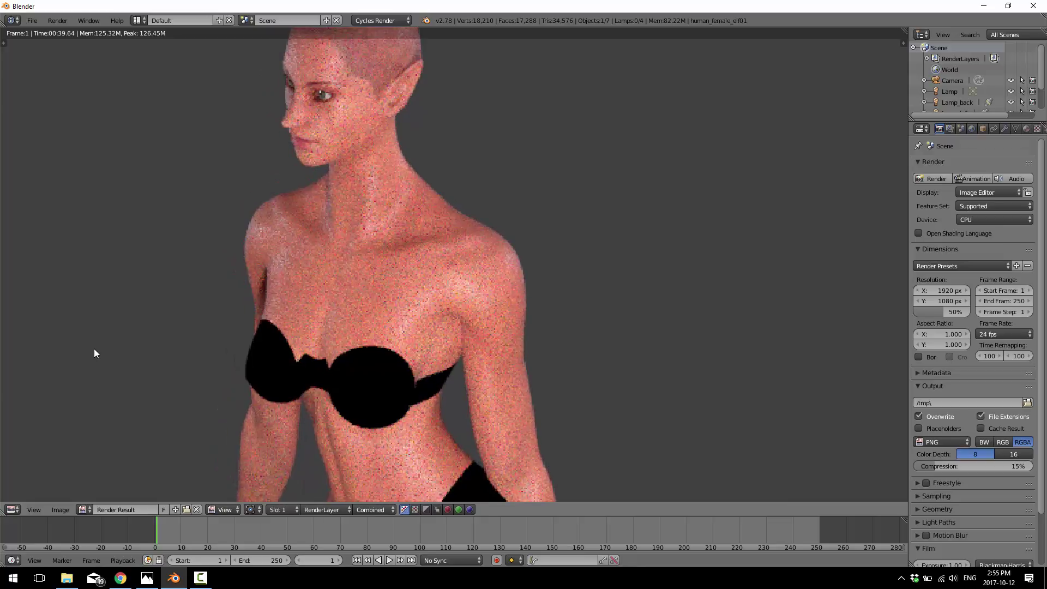
# Step: Bring Chrome to the front to show the Manuel Bastioni FAQ page
pyautogui.click(120, 578)
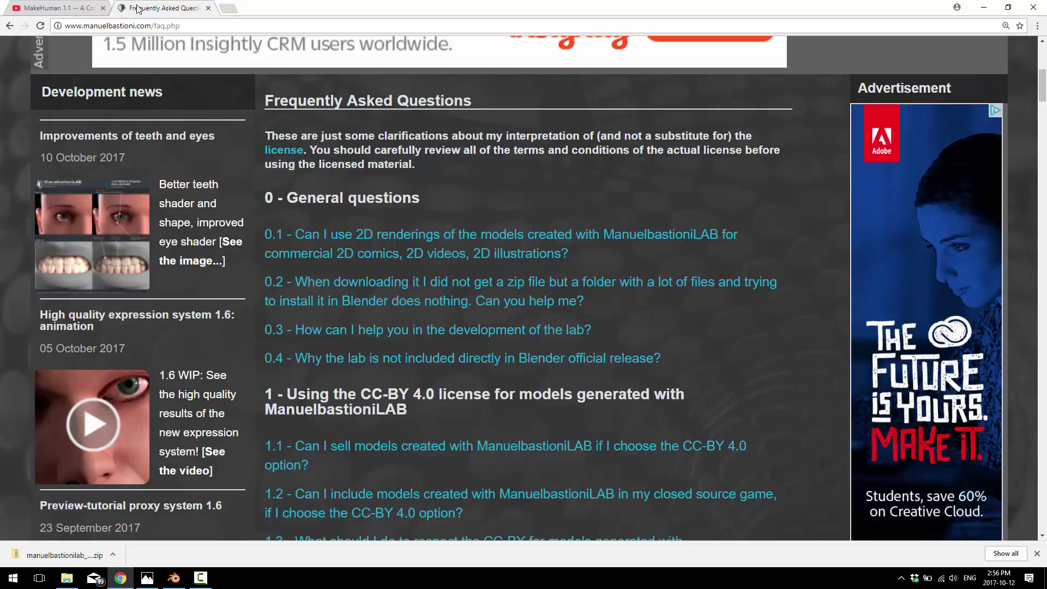
pyautogui.click(53, 7)
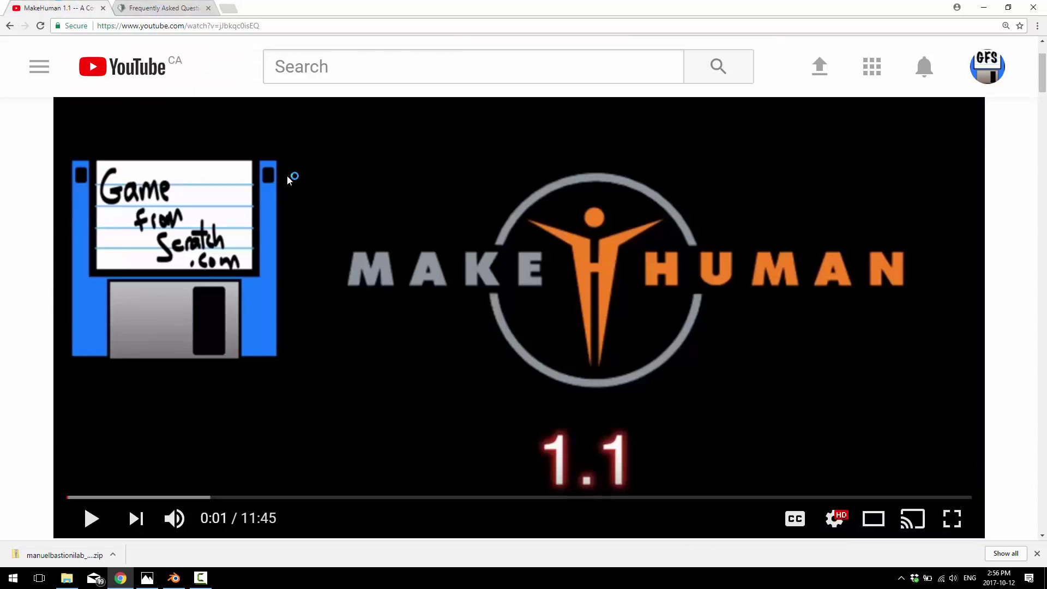
pyautogui.click(164, 8)
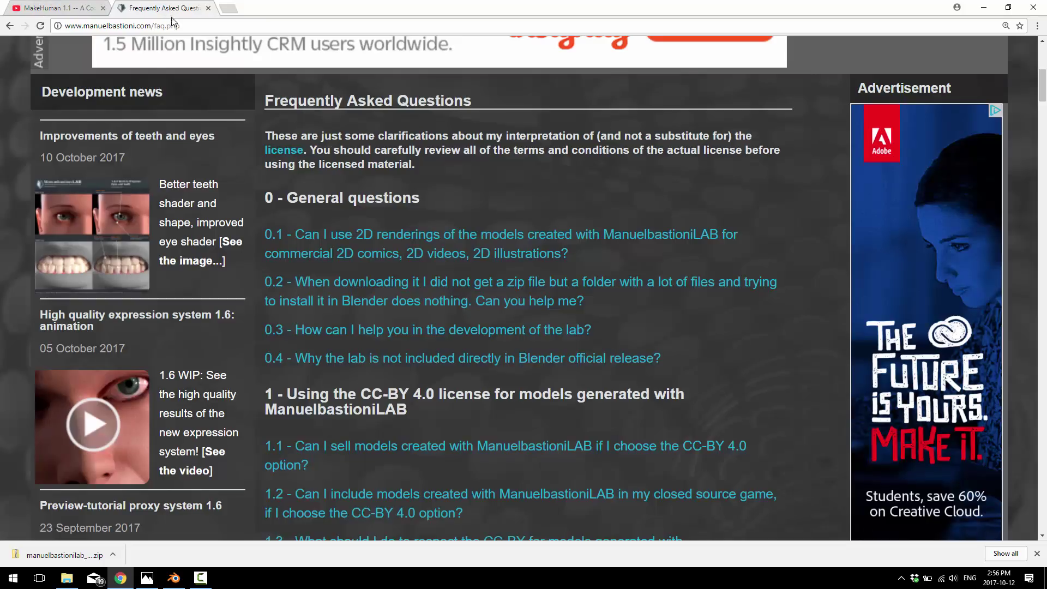